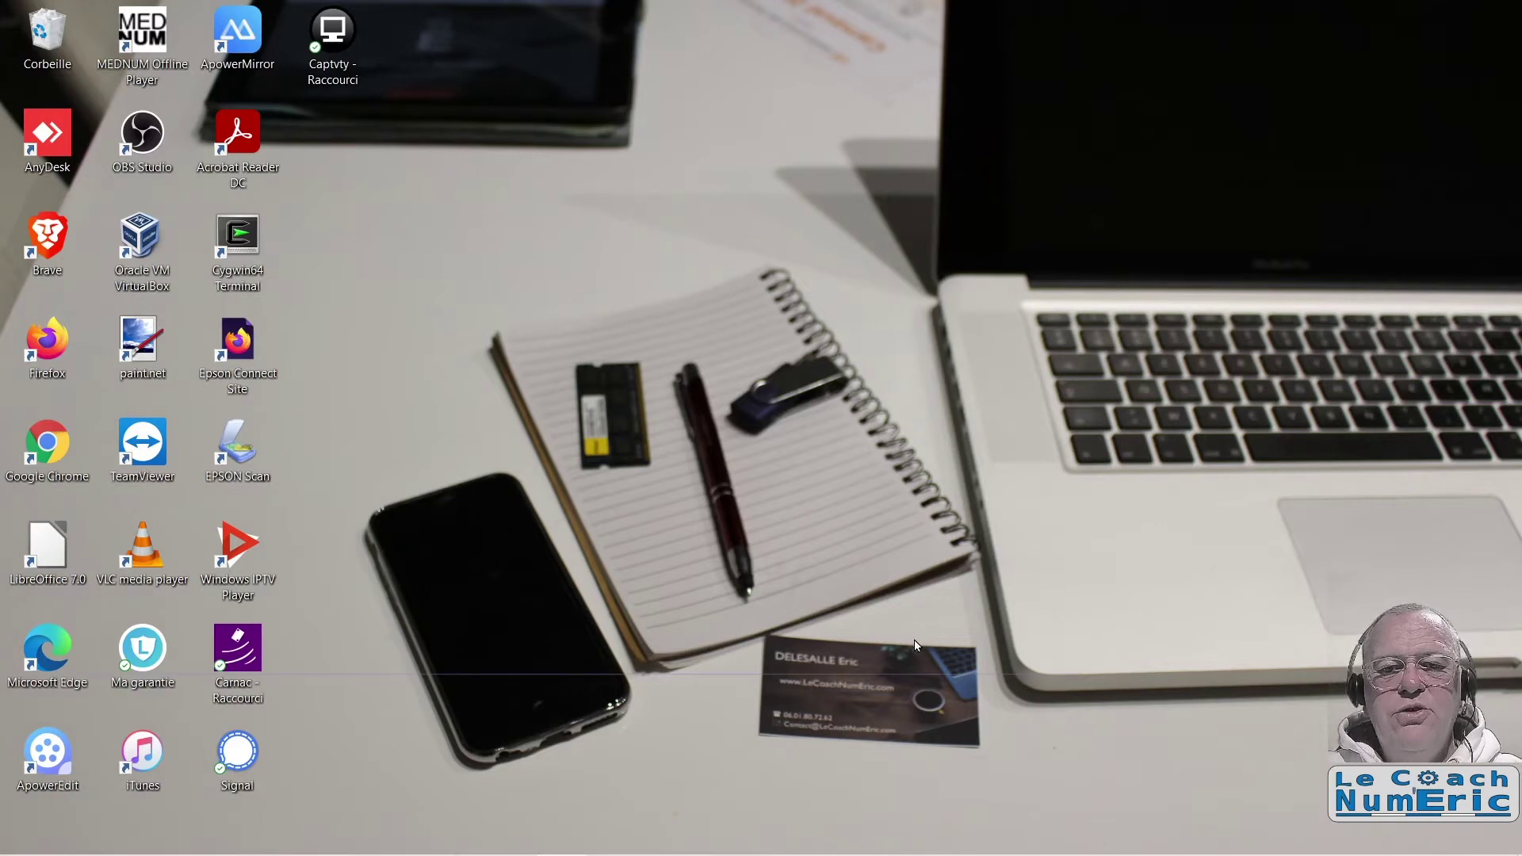
Step: In Firefox, go from android-x86.org's download page to the OSDN mirror's Android-x86 file list
{"action": "mouse_move", "coordinate": [634, 850]}
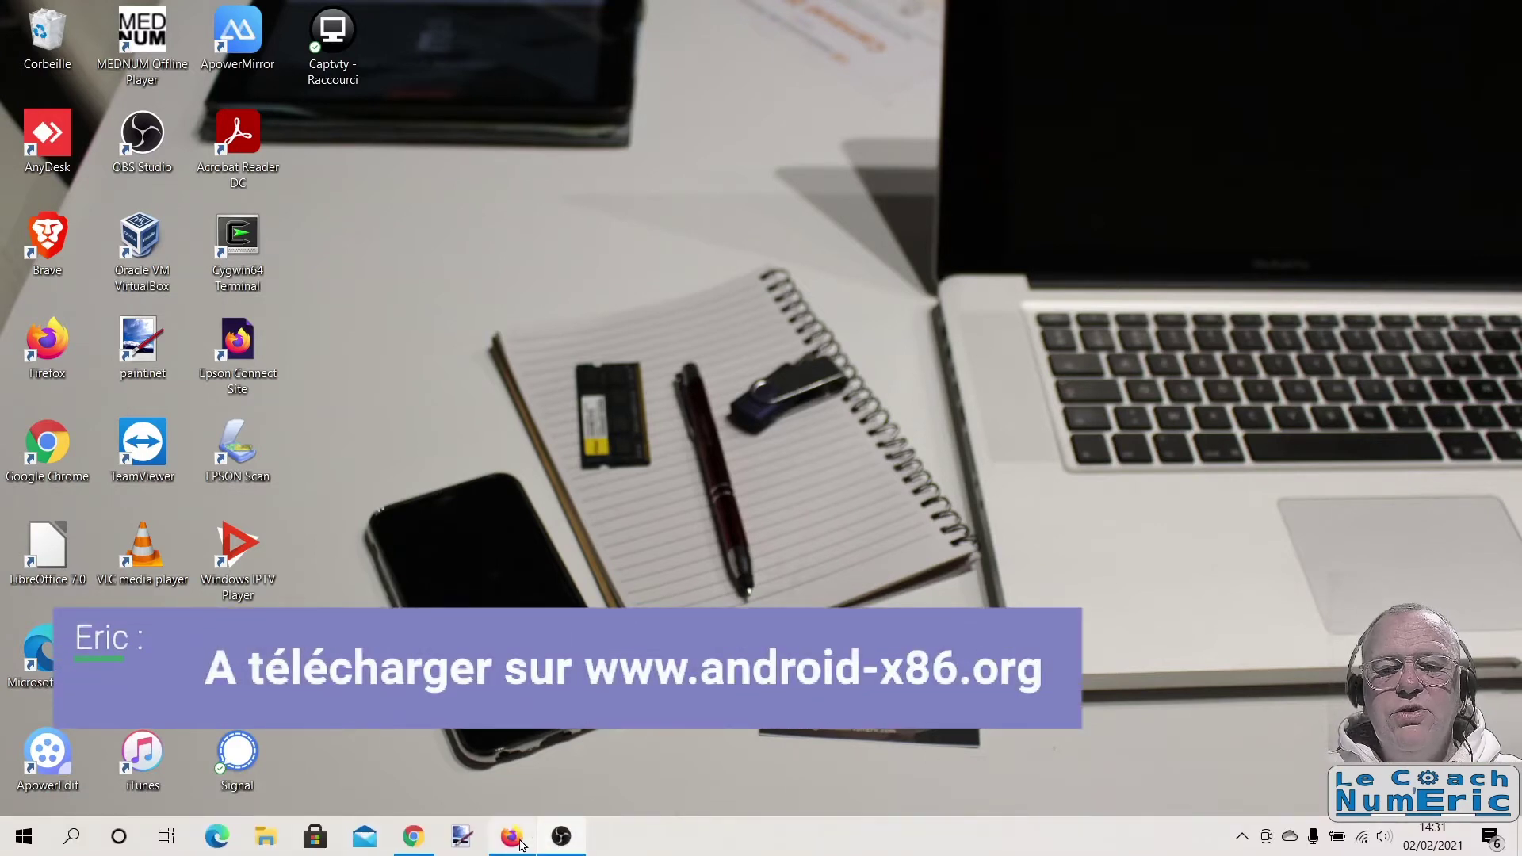
{"action": "left_click", "coordinate": [511, 836]}
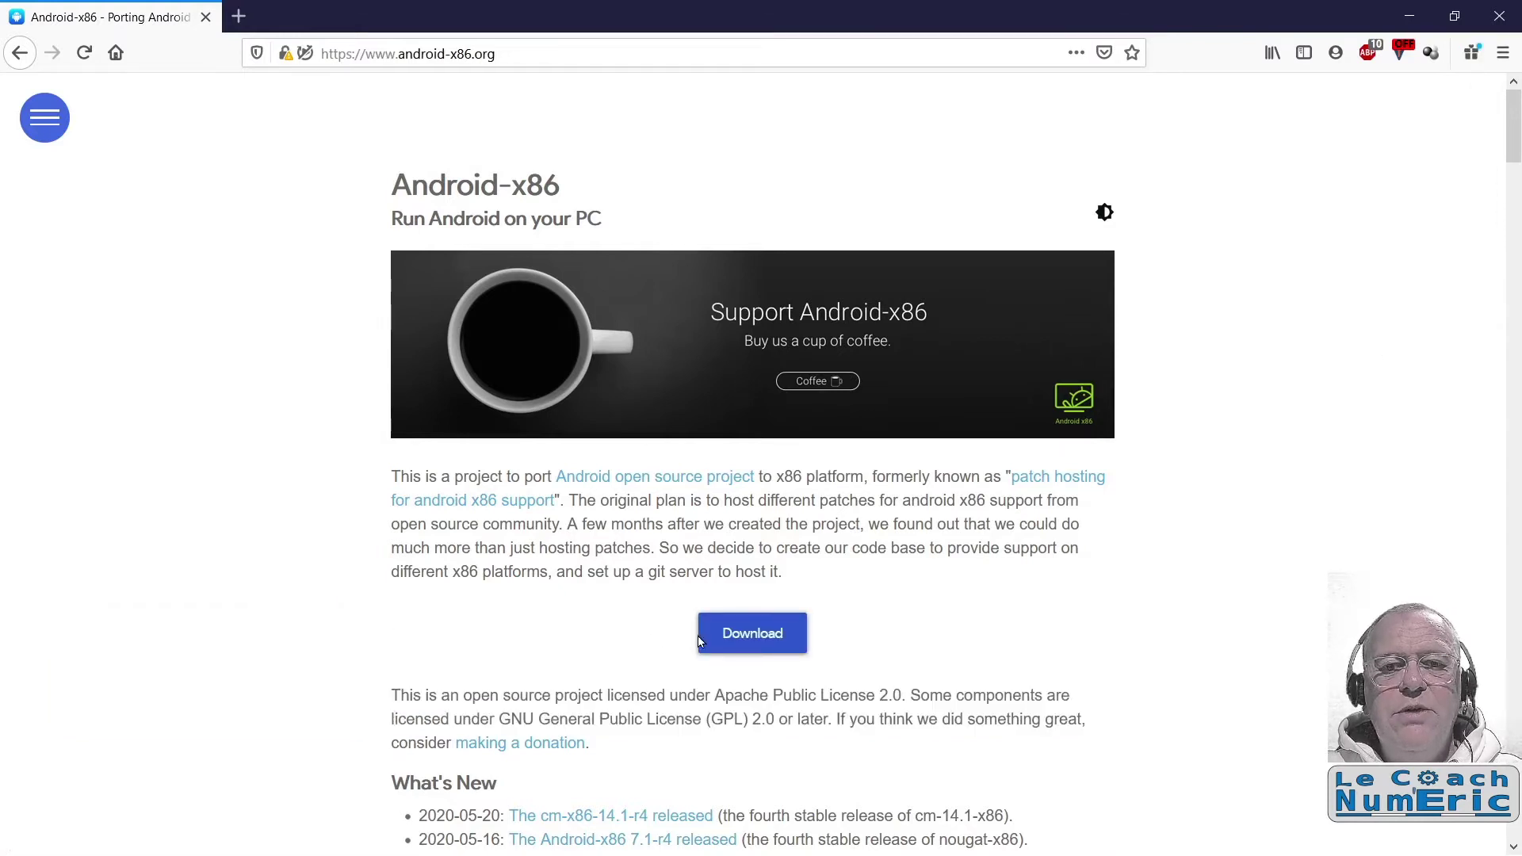
{"action": "left_click", "coordinate": [746, 642]}
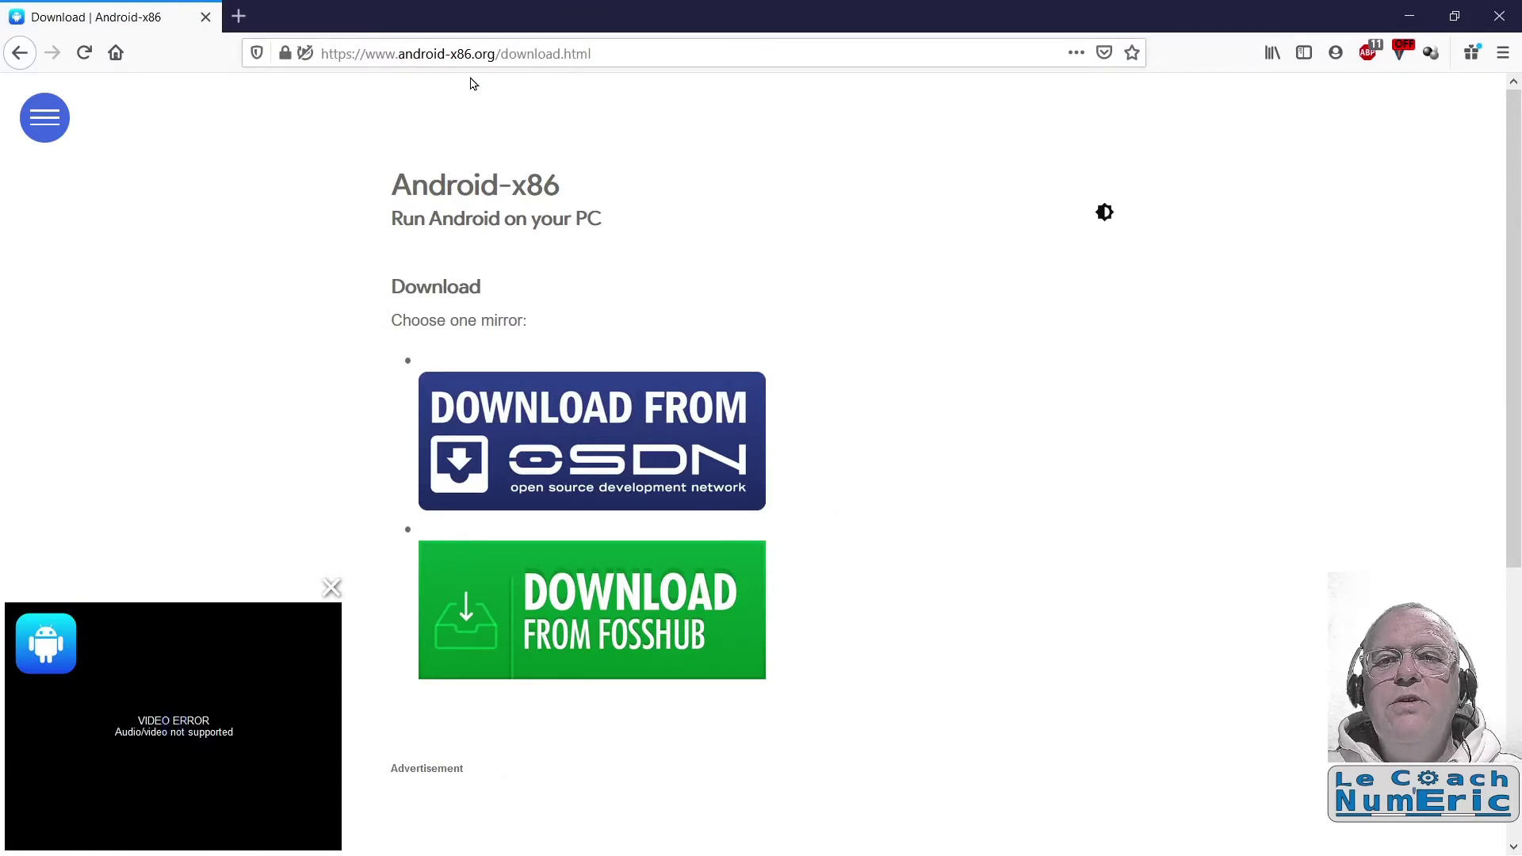
{"action": "left_click", "coordinate": [331, 588]}
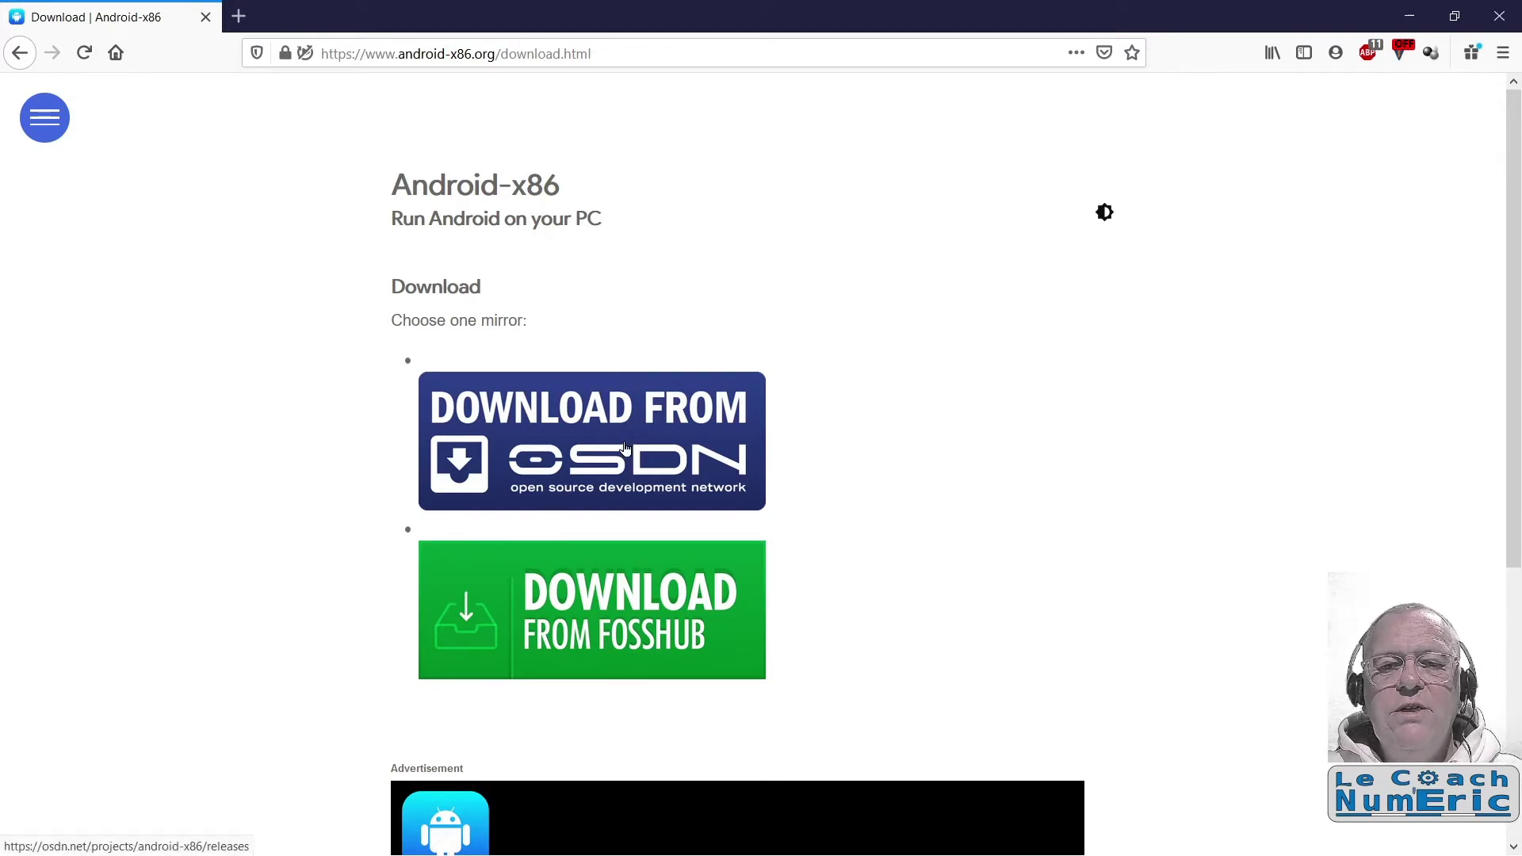
{"action": "left_click", "coordinate": [624, 448]}
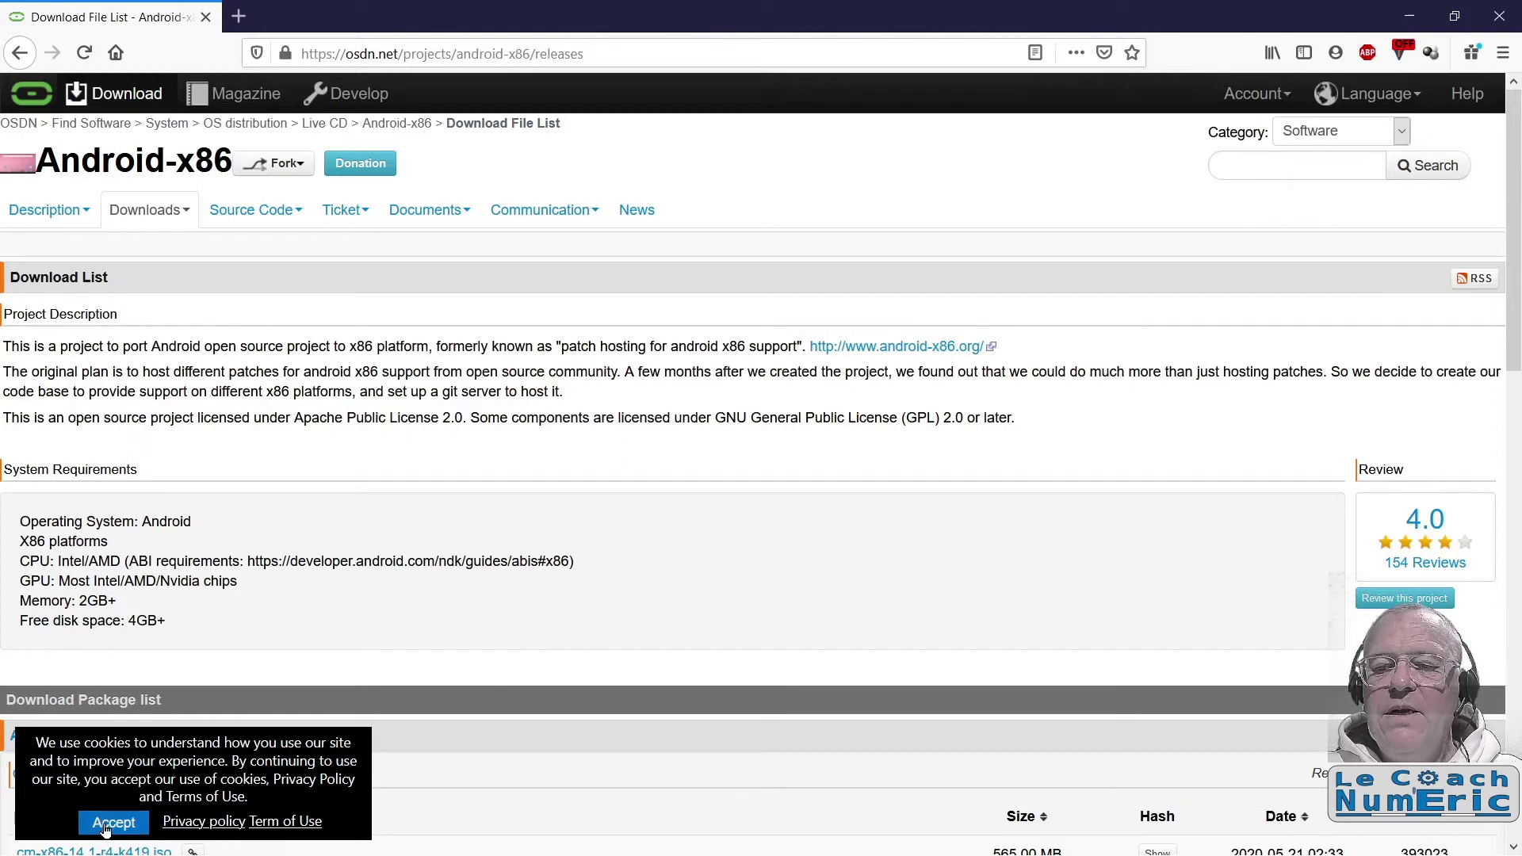
Step: Save cm-x86_64-14.1-r4.iso (687 MB) to disk and open its download folder
{"action": "scroll", "coordinate": [492, 608], "scroll_direction": "down", "scroll_amount": 4}
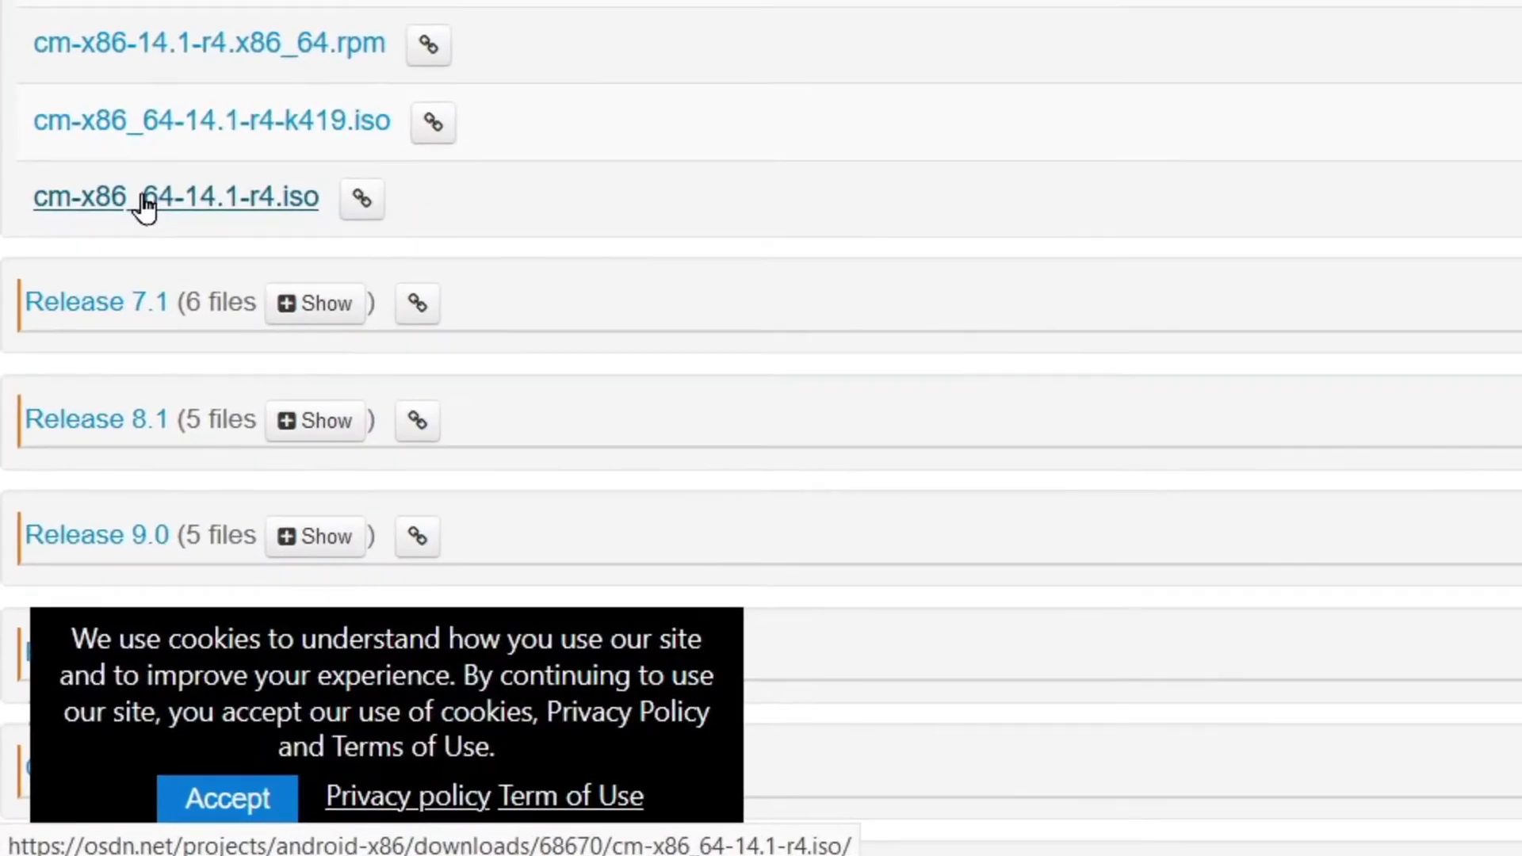
{"action": "left_click", "coordinate": [99, 413]}
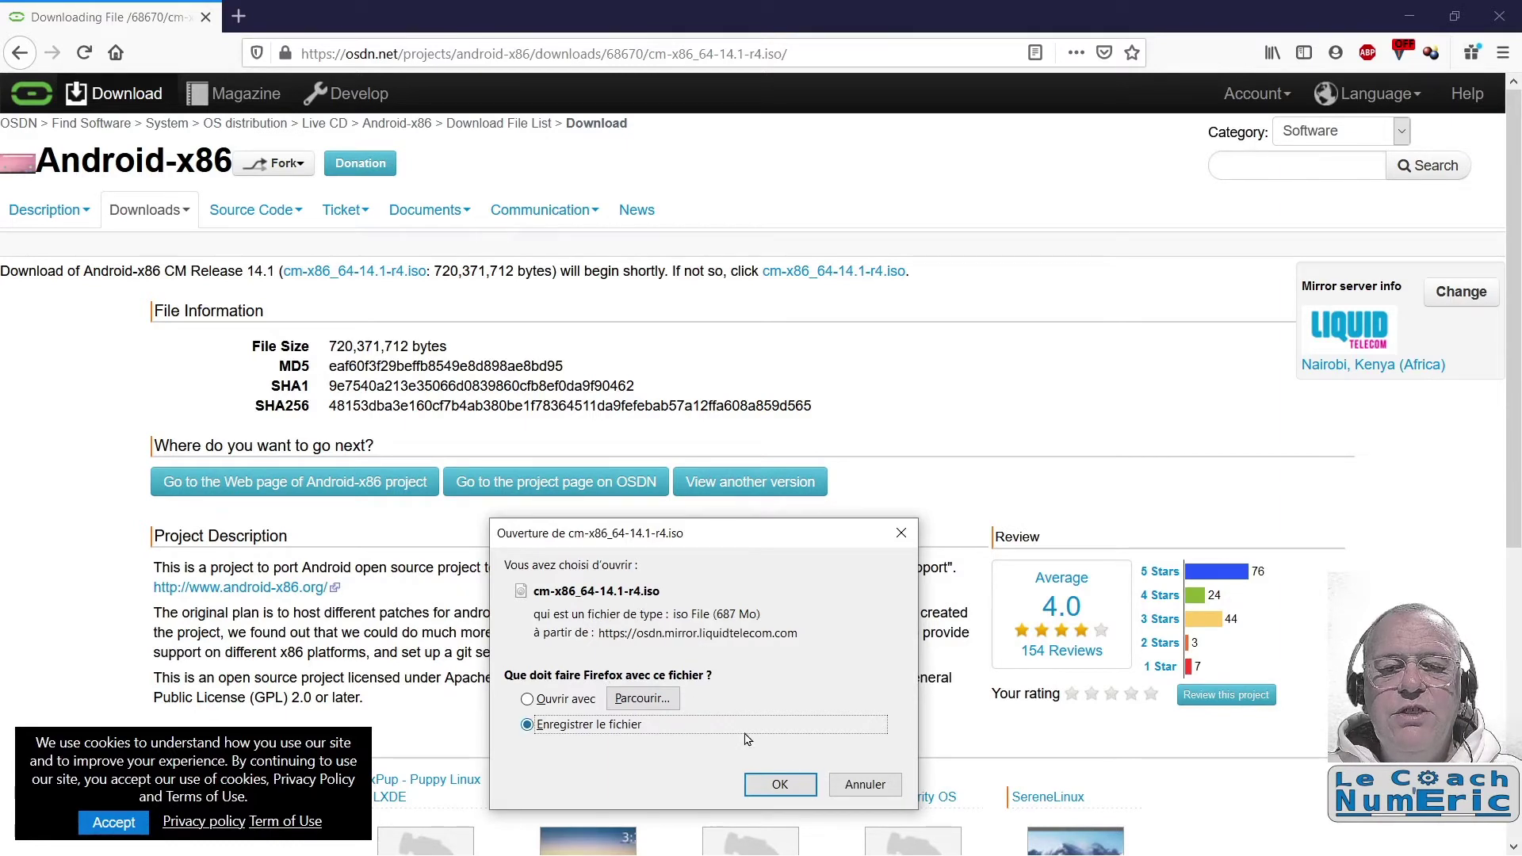
{"action": "left_click", "coordinate": [797, 786]}
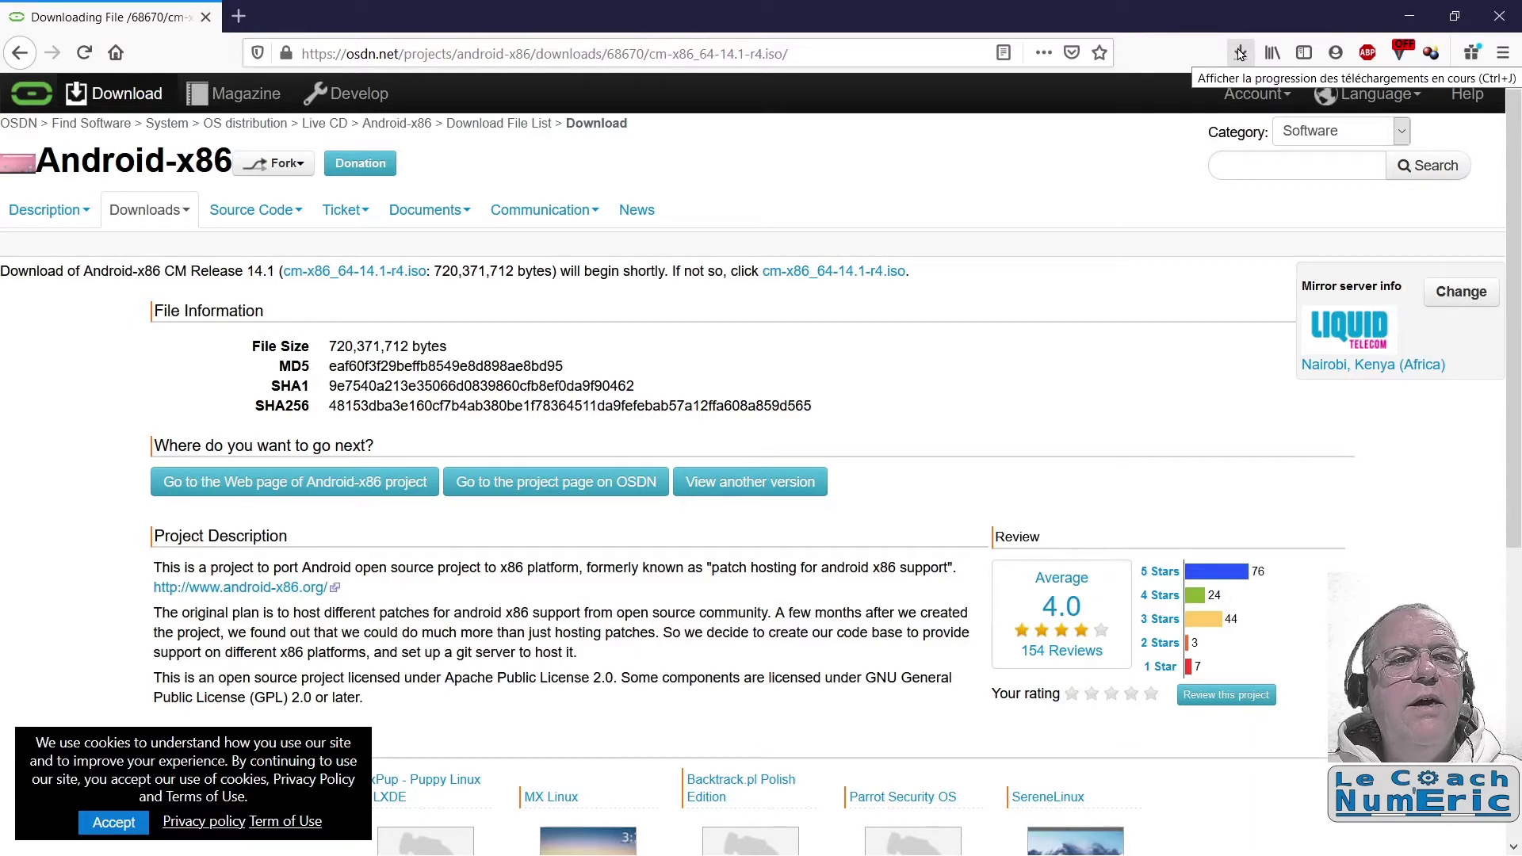
{"action": "left_click", "coordinate": [1240, 52]}
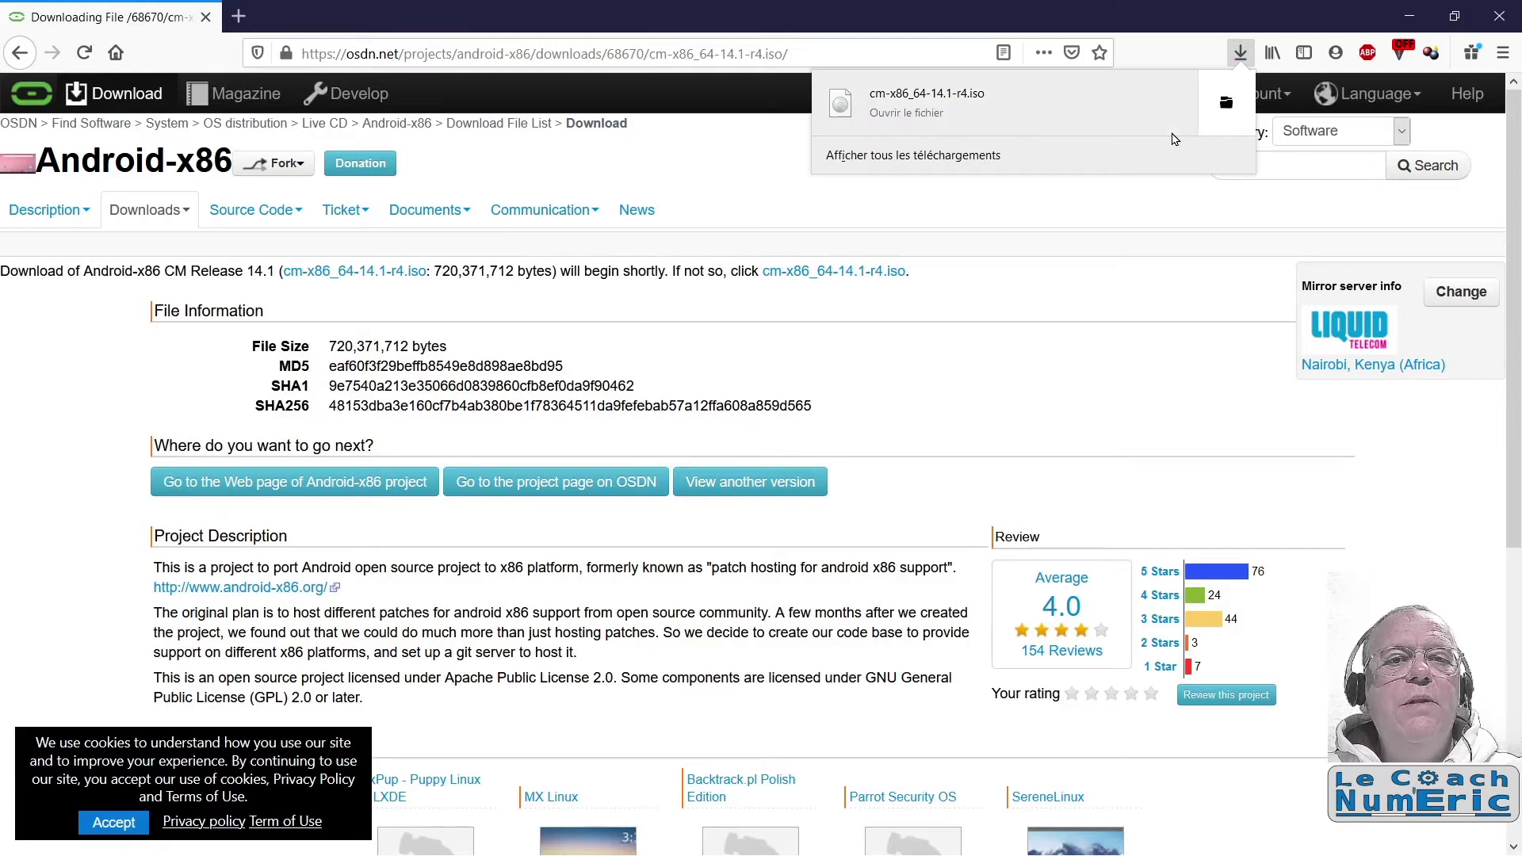
{"action": "left_click", "coordinate": [1227, 104]}
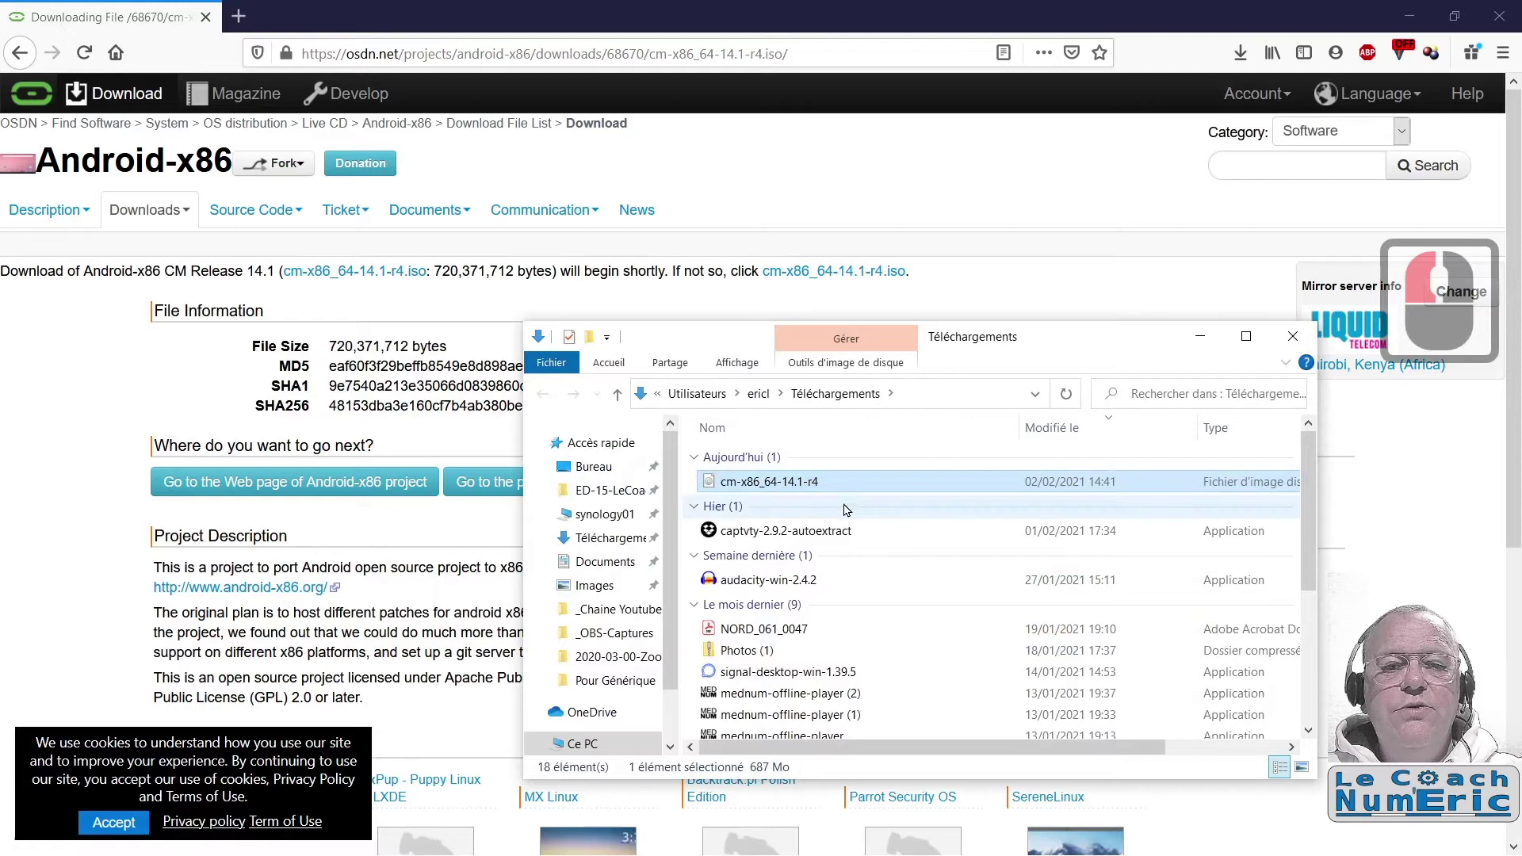
Step: Cut cm-x86_64-14.1-r4 from Téléchargements and paste it into the Android9_0 folder
{"action": "right_click", "coordinate": [790, 485]}
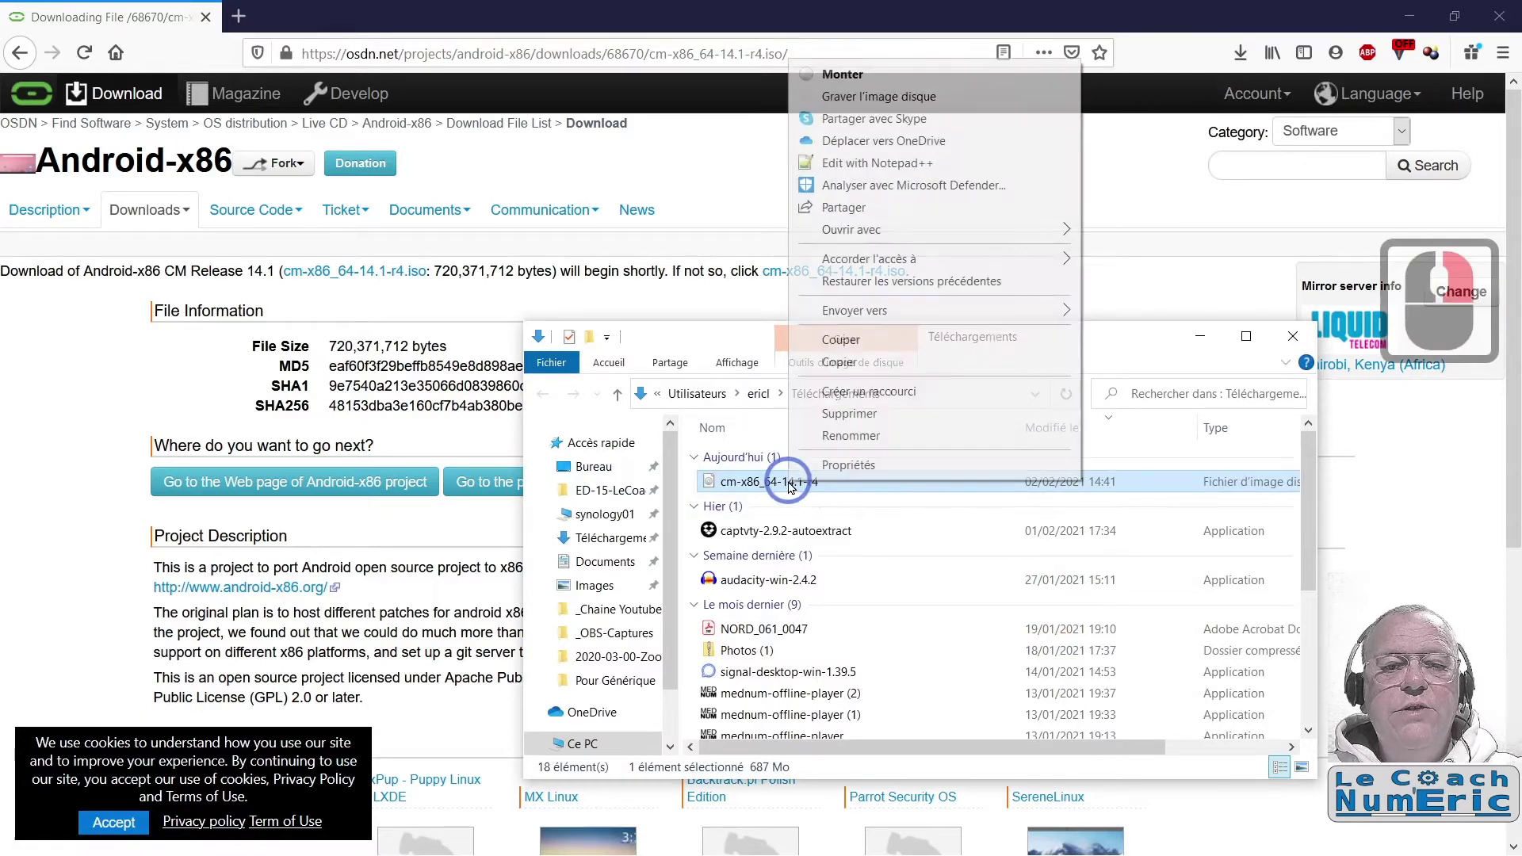
{"action": "left_click", "coordinate": [836, 344]}
{"action": "key", "text": "super"}
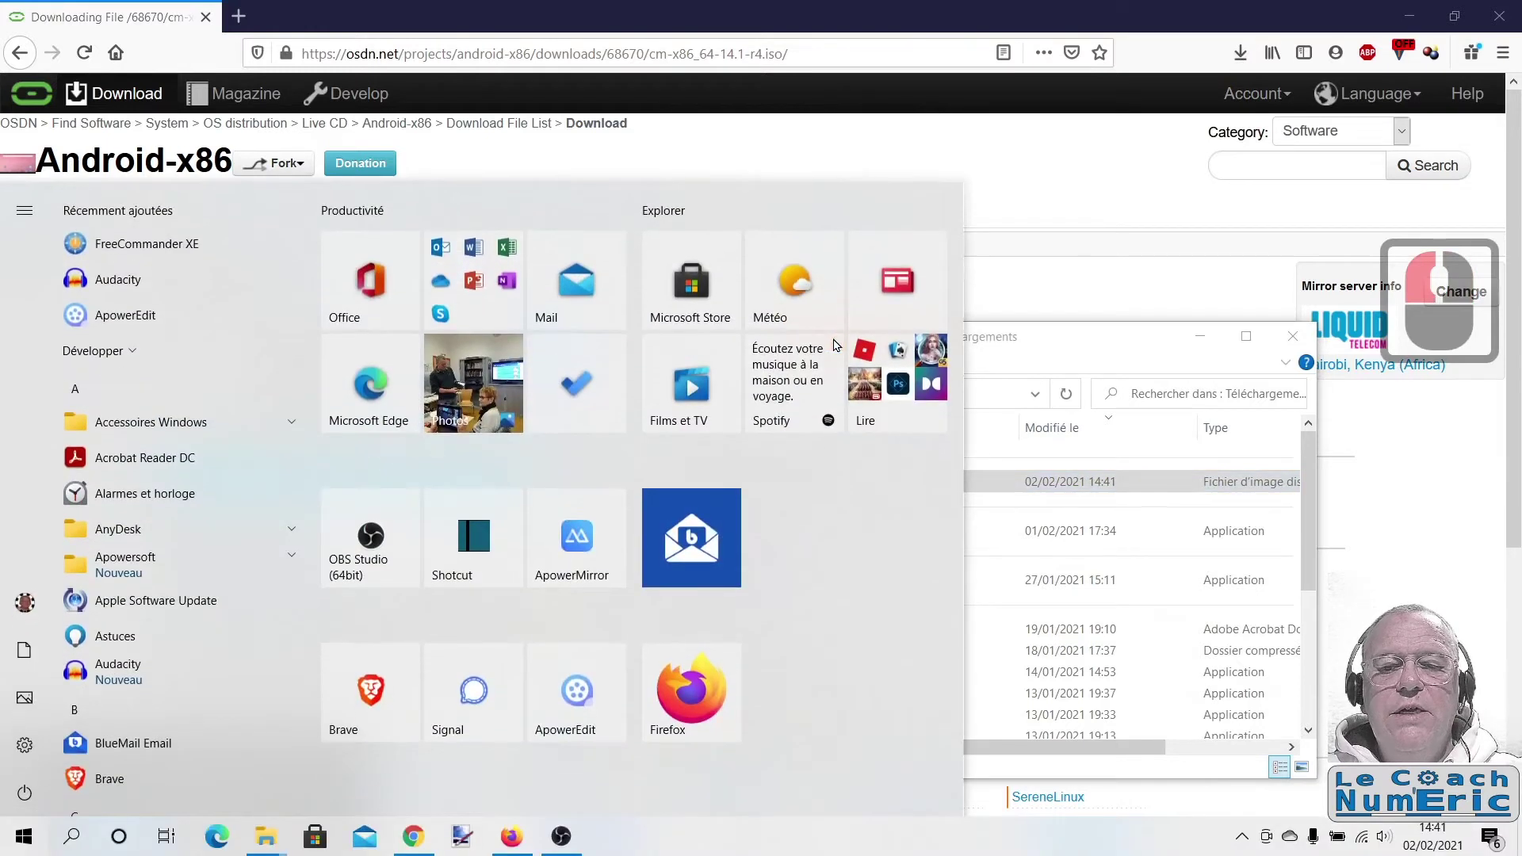
{"action": "left_click", "coordinate": [254, 832]}
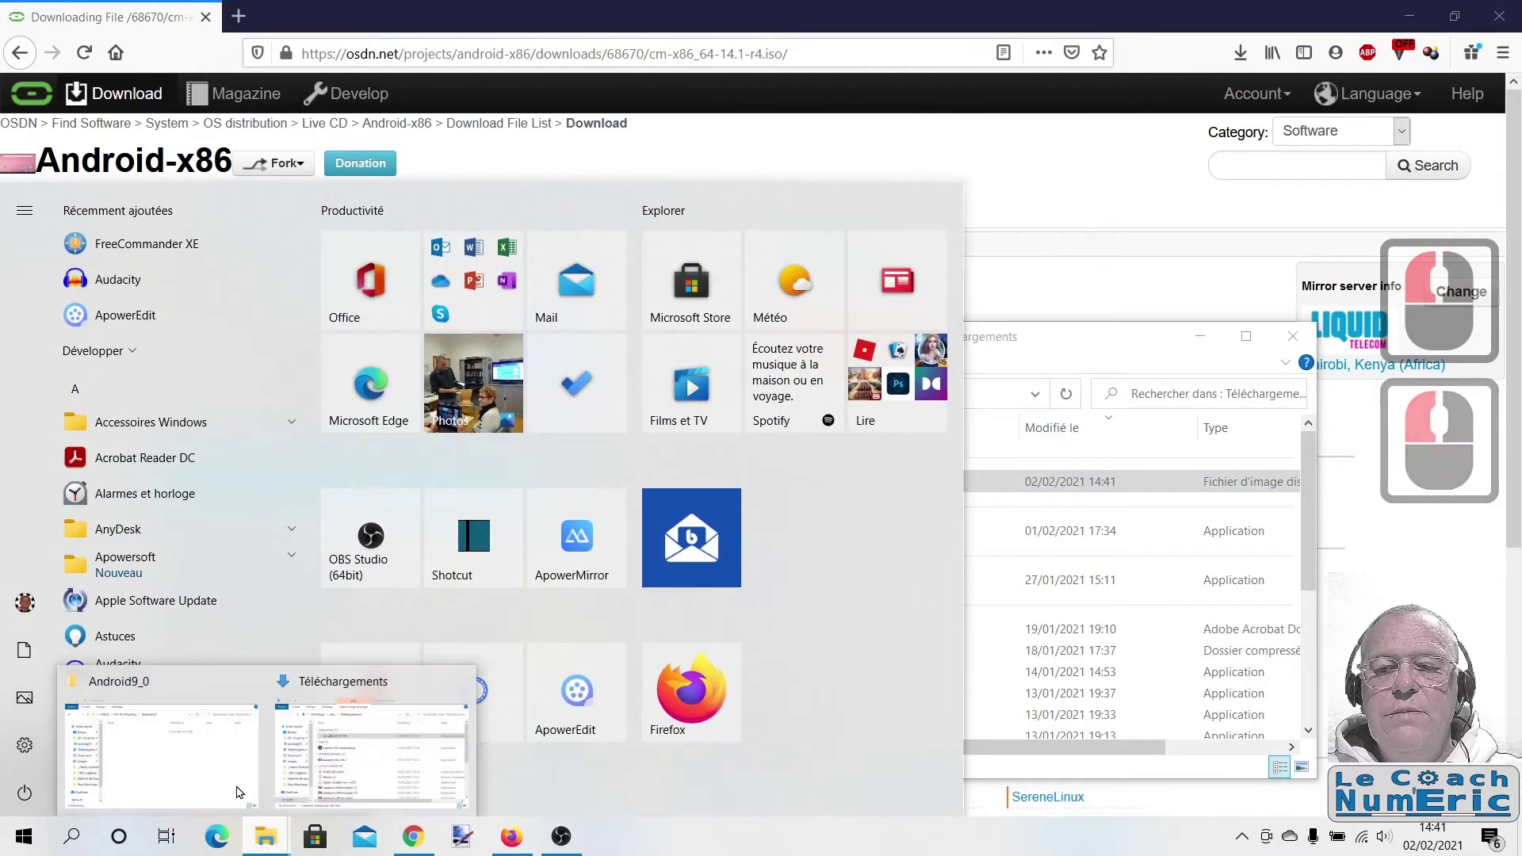
{"action": "left_click", "coordinate": [238, 761]}
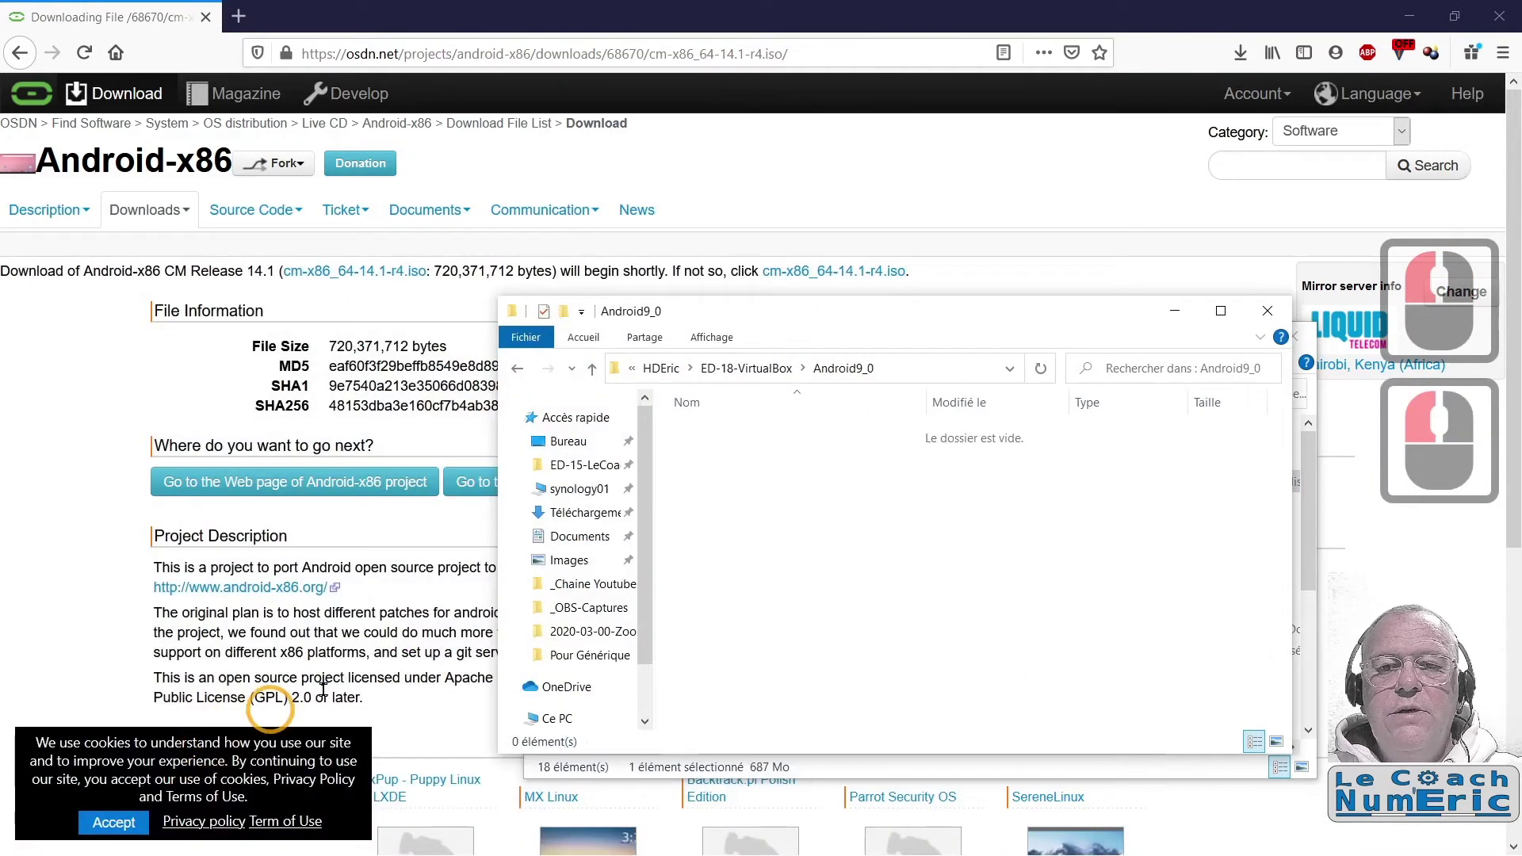
{"action": "right_click", "coordinate": [766, 476]}
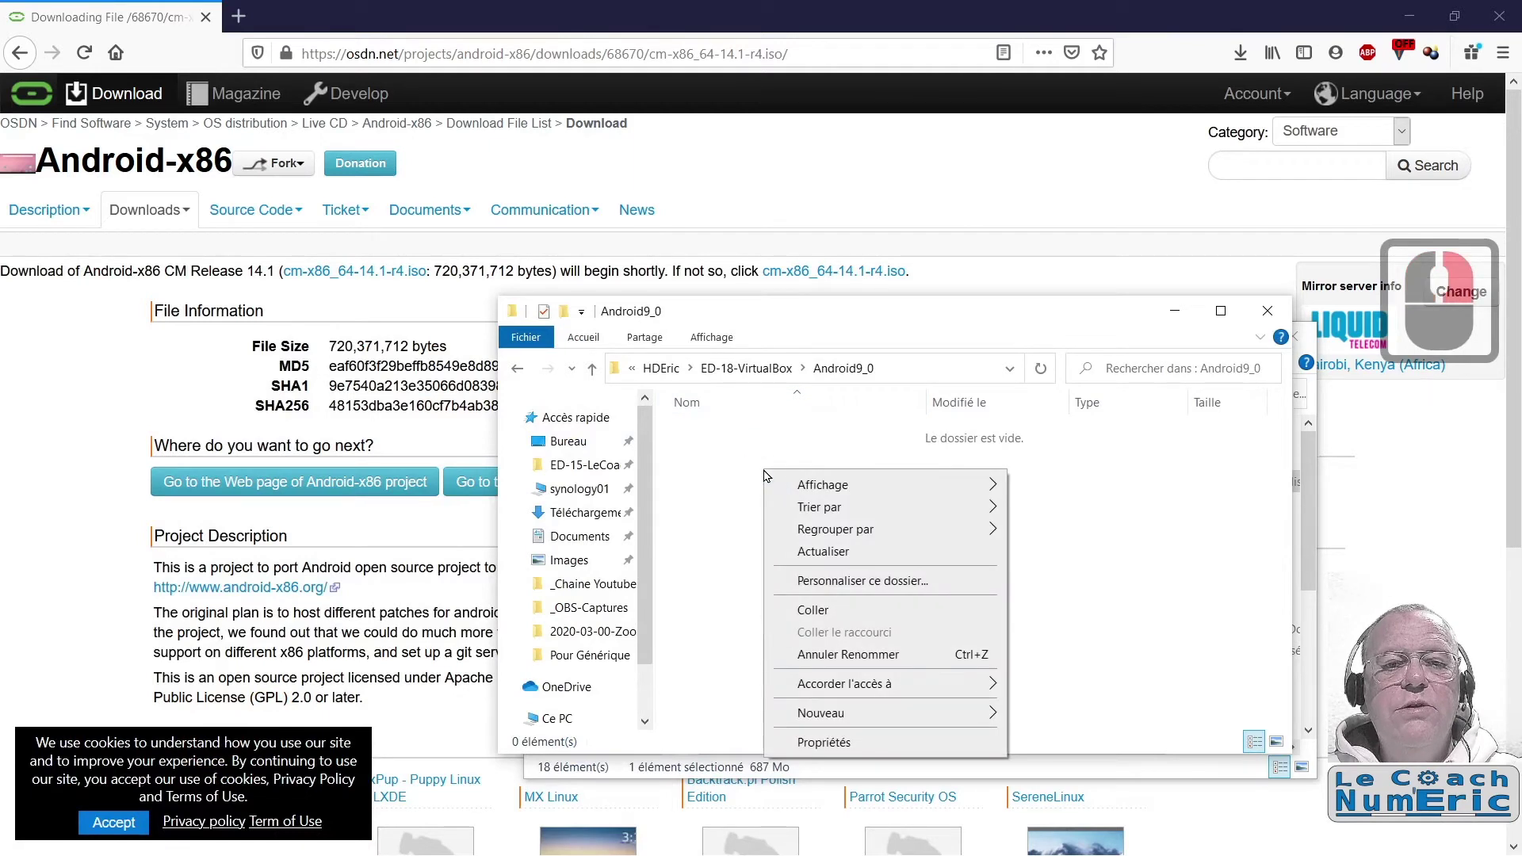
{"action": "left_click", "coordinate": [812, 610]}
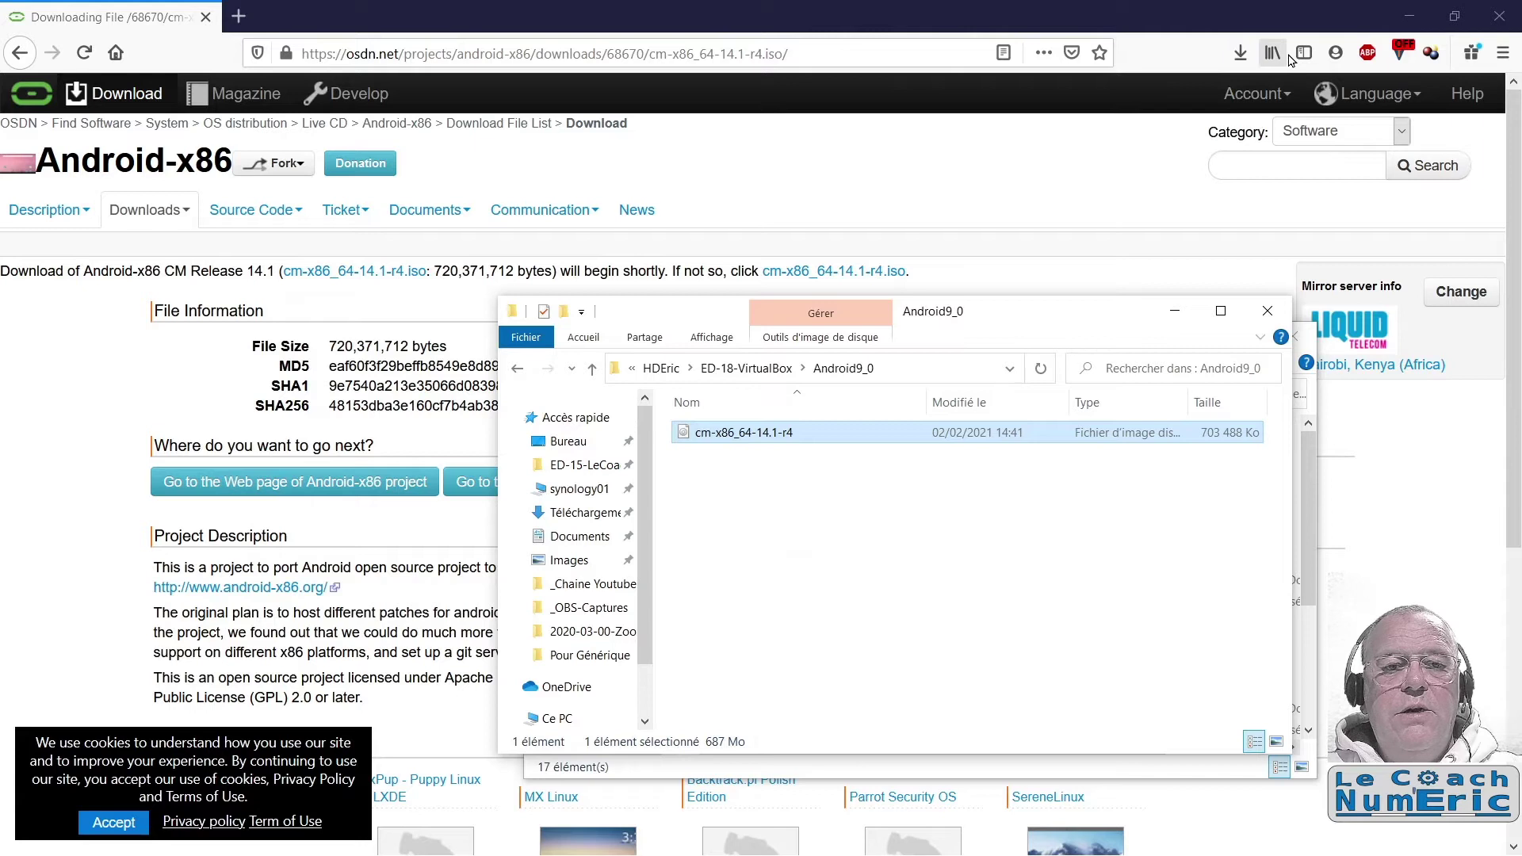
{"action": "left_click", "coordinate": [1405, 17]}
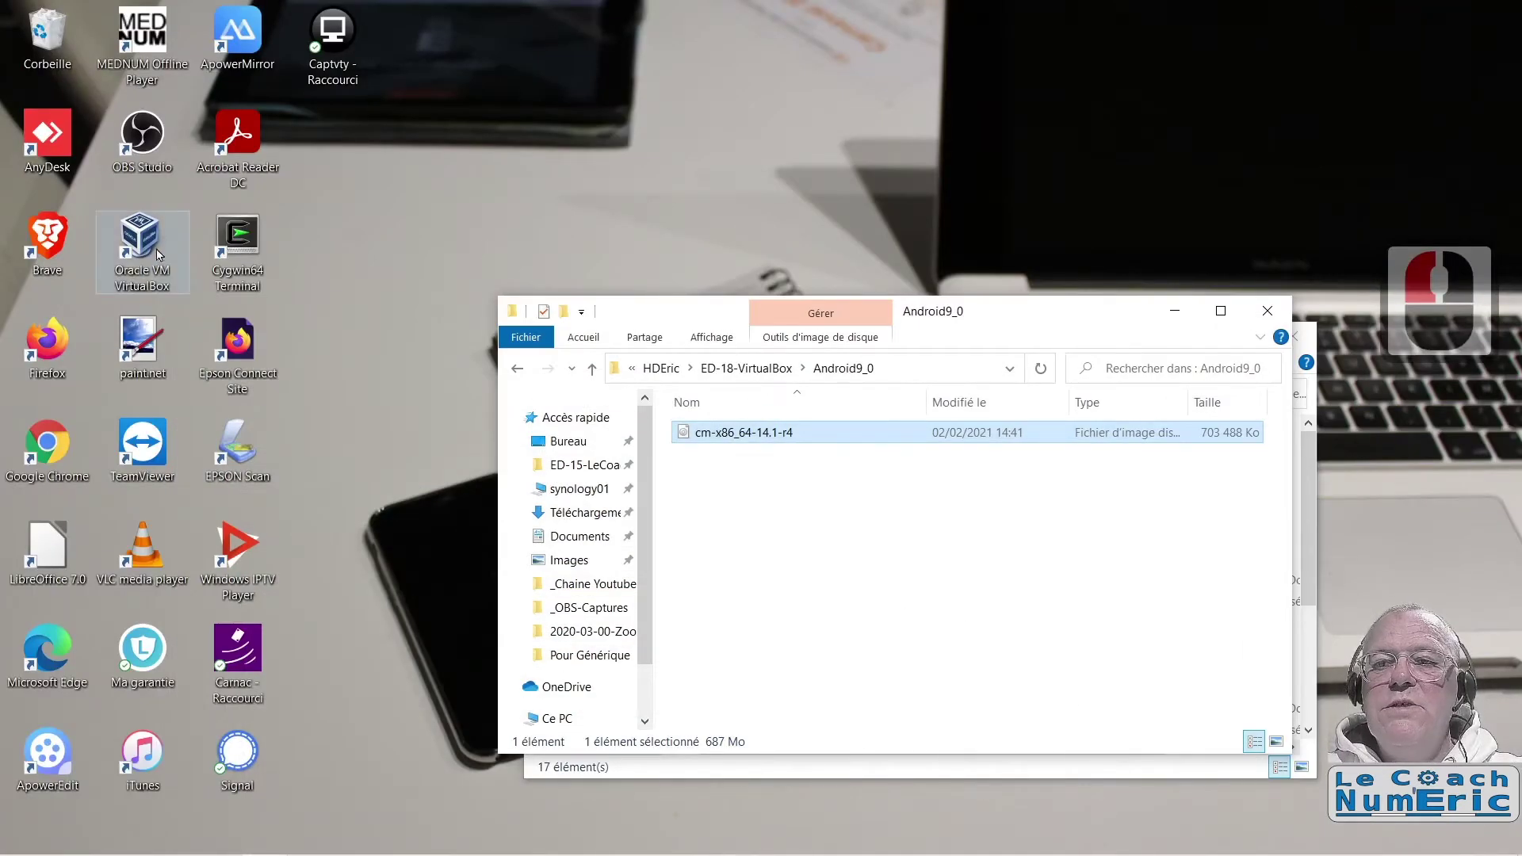
Step: Launch VirtualBox and start a new machine named 'Android 9_0'
{"action": "double_click", "coordinate": [140, 237]}
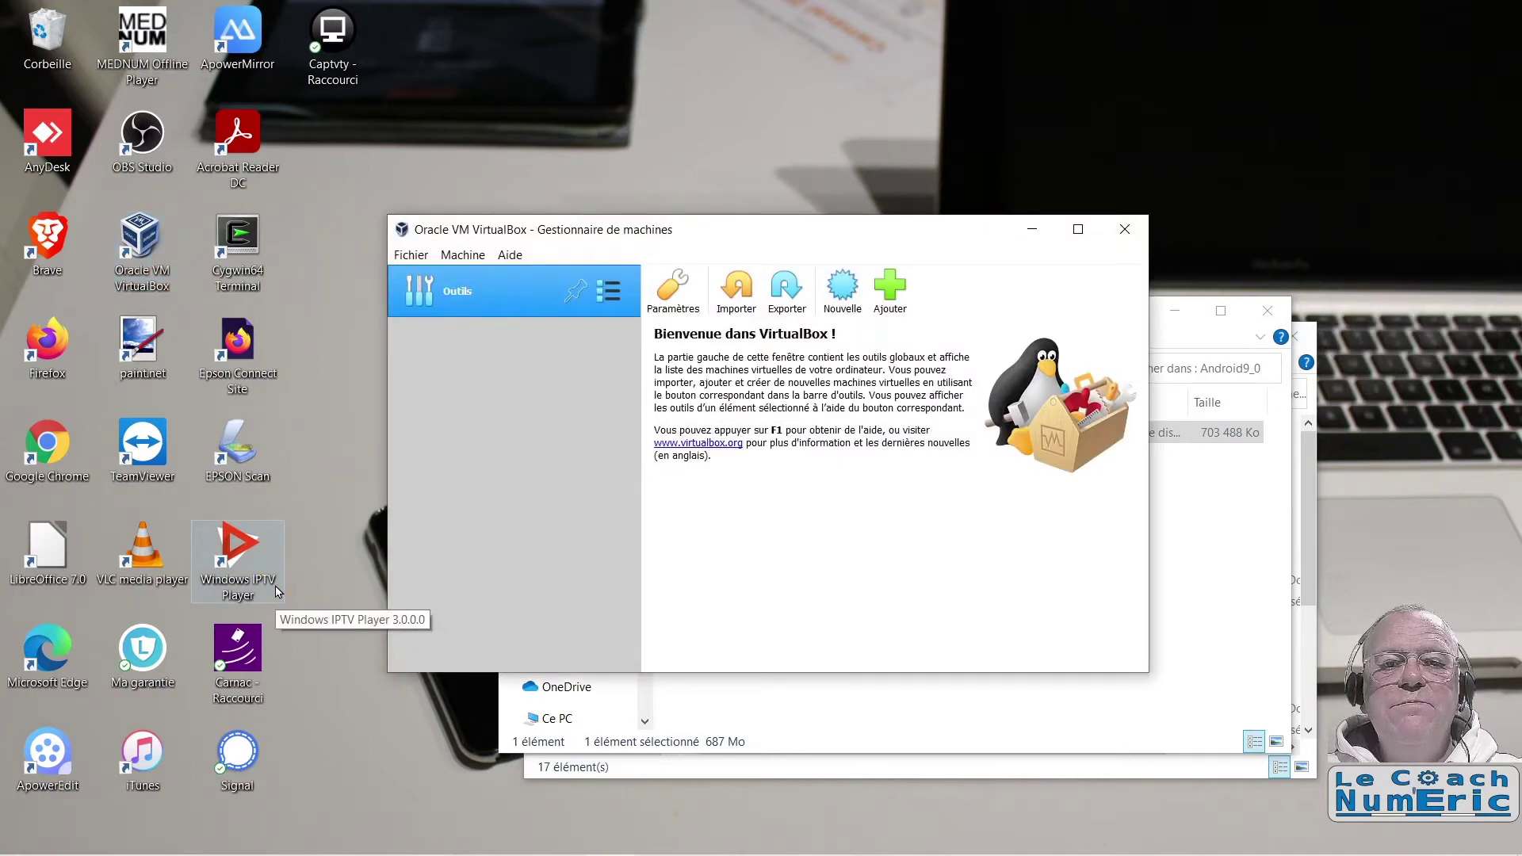
{"action": "left_click", "coordinate": [842, 300]}
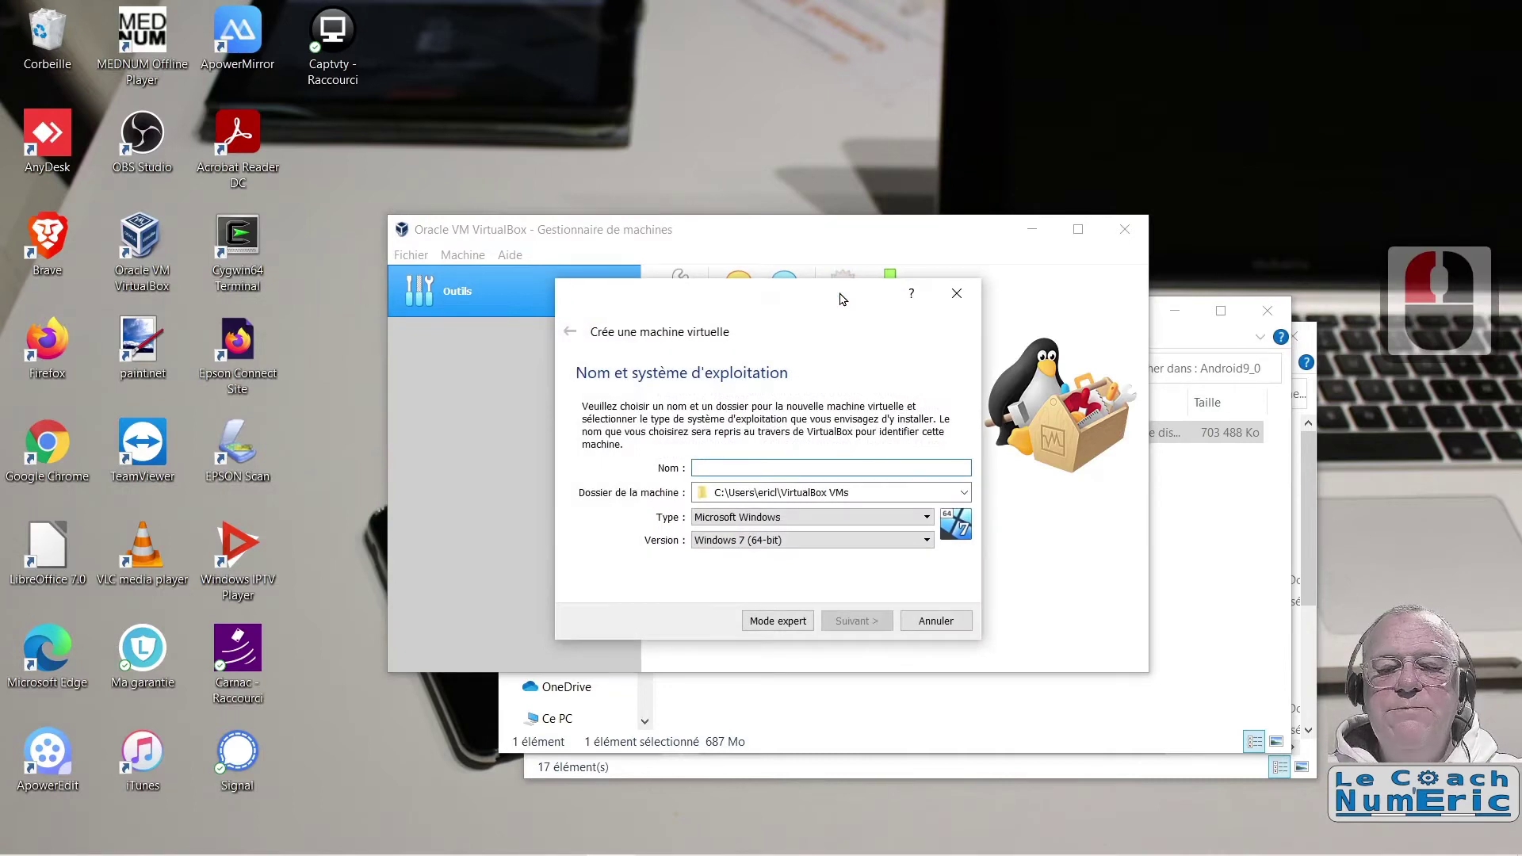
{"action": "type", "text": "And"}
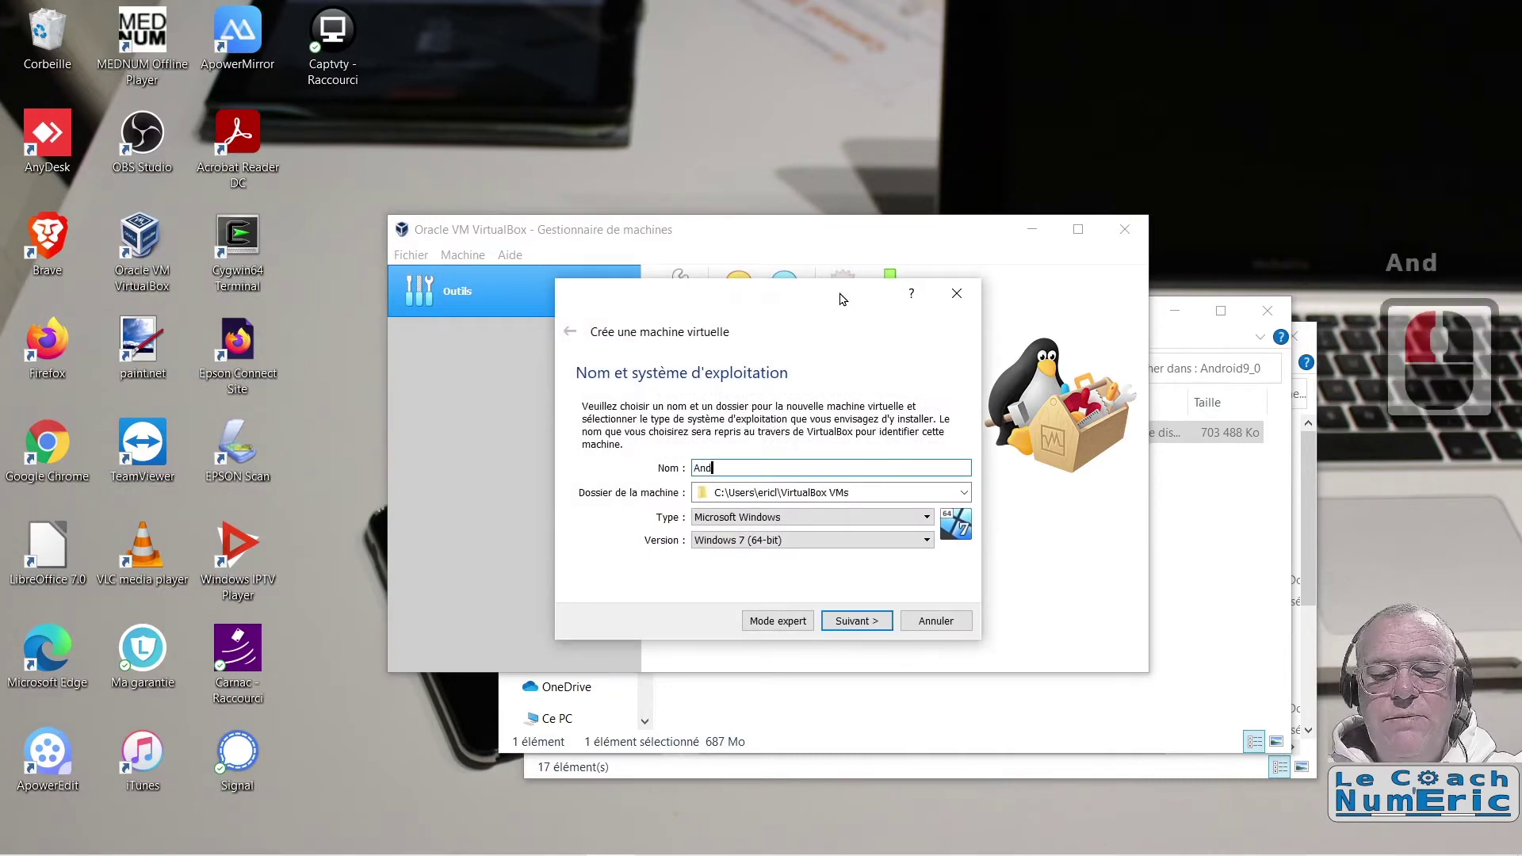
{"action": "type", "text": "roid"}
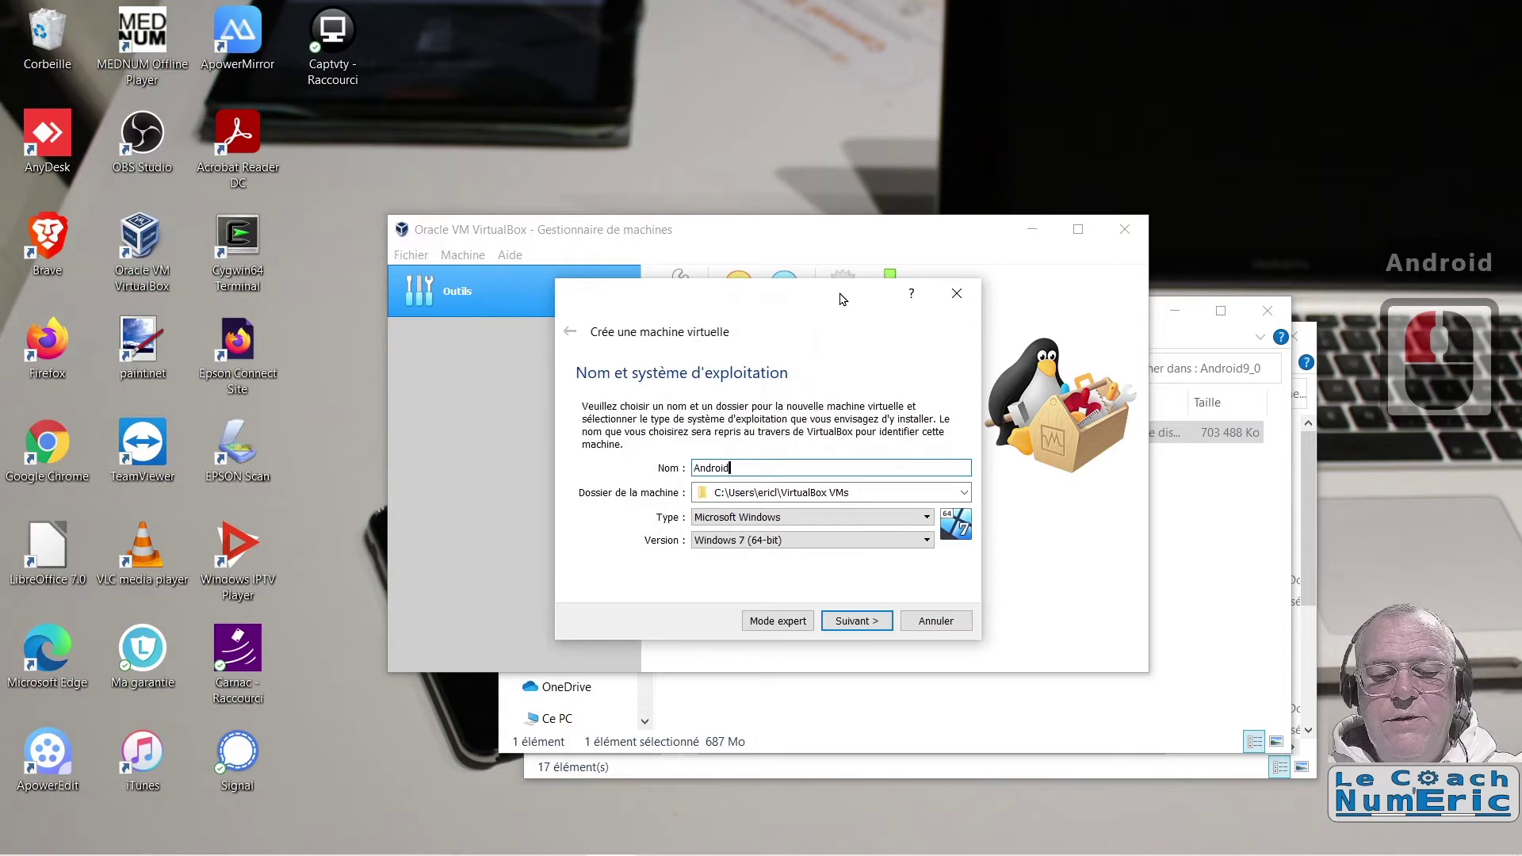
{"action": "type", "text": " 9-"}
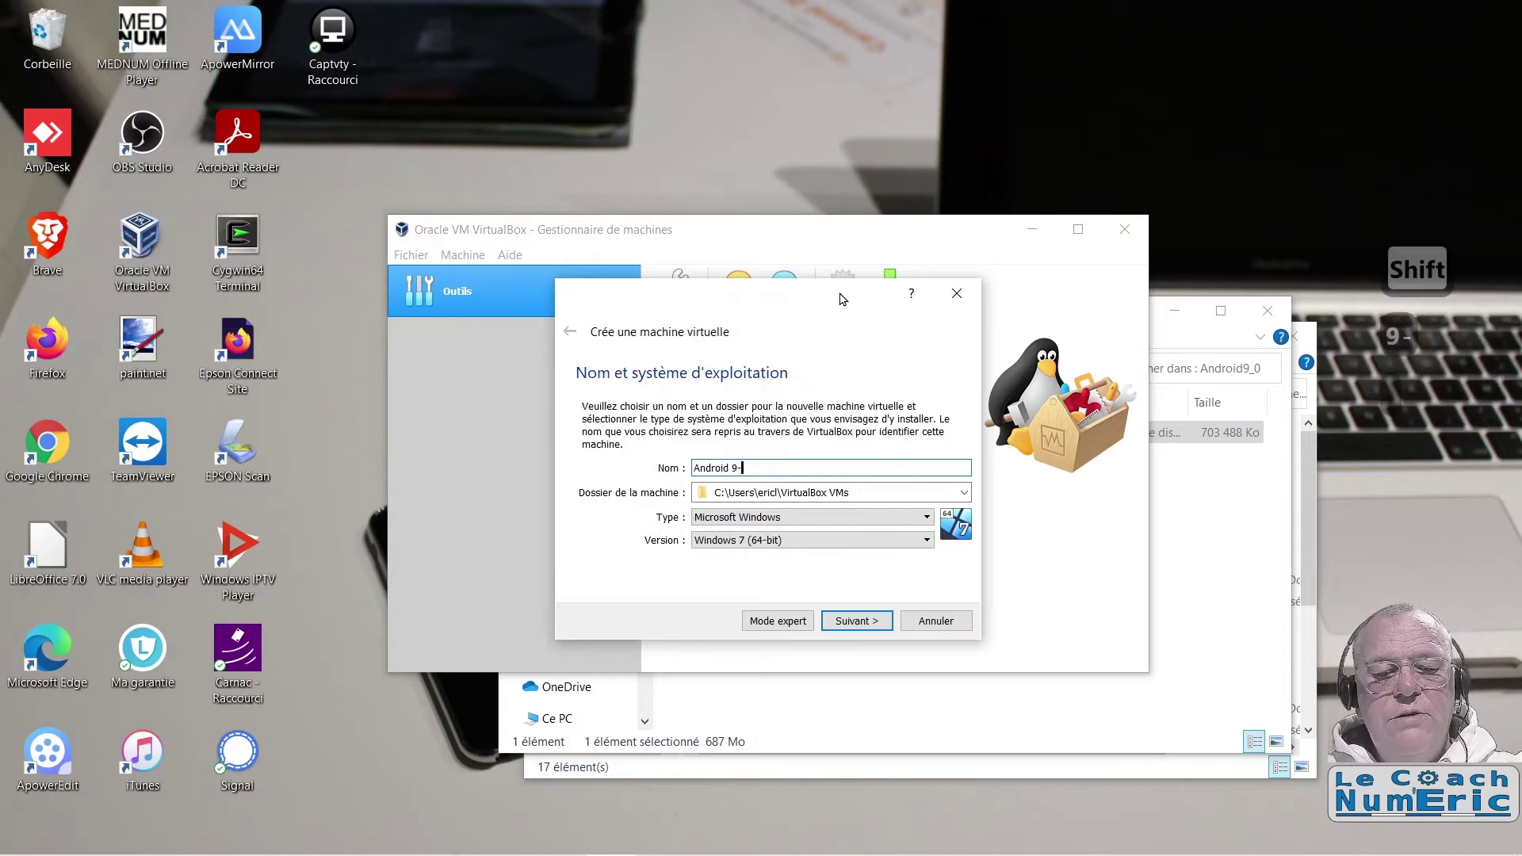
{"action": "type", "text": "0"}
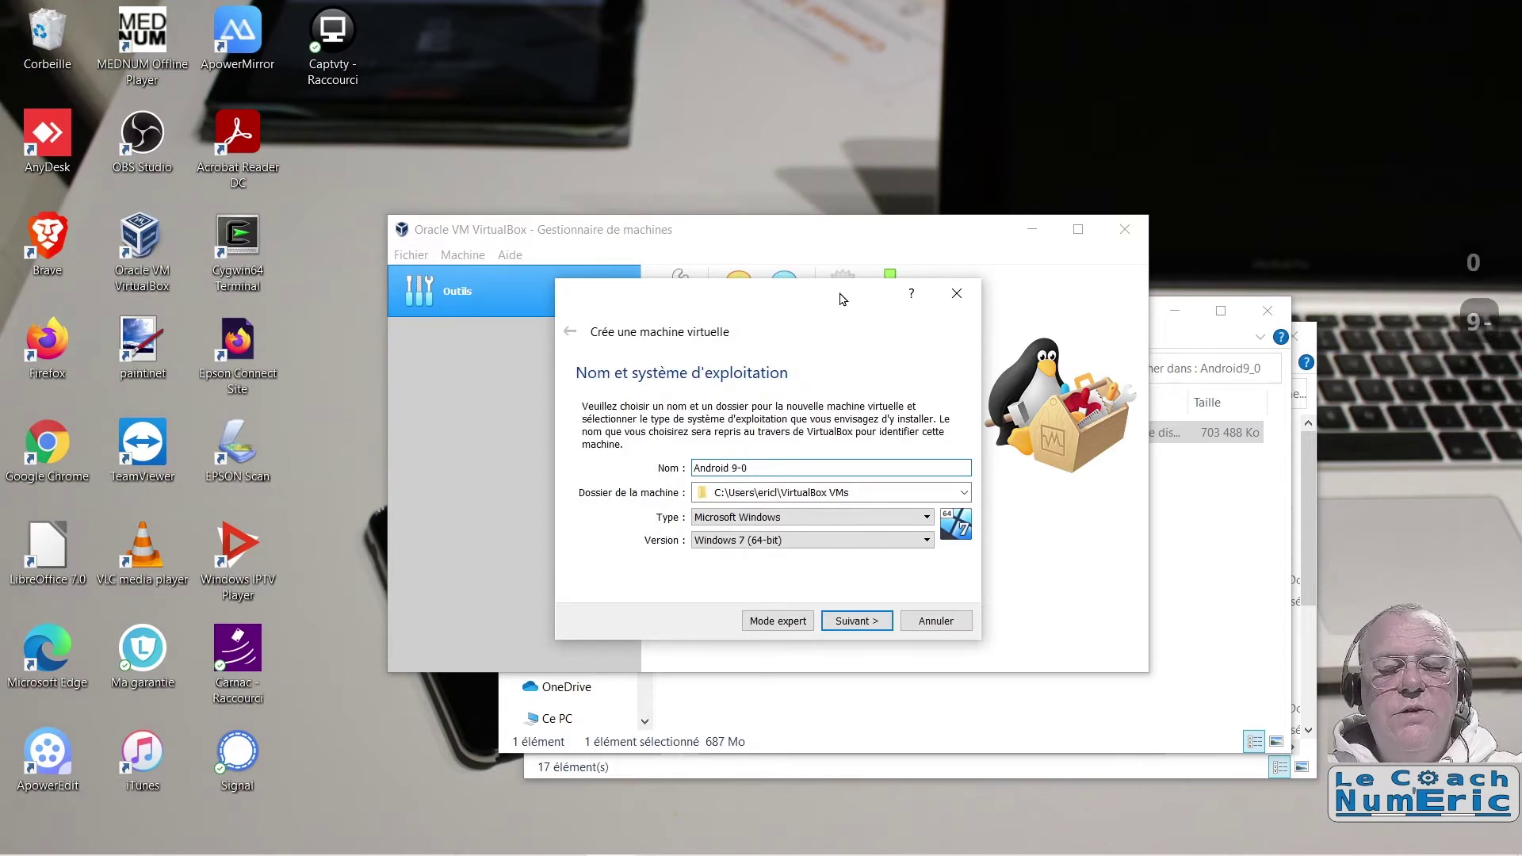
{"action": "key", "text": "BackSpace"}
{"action": "key", "text": "BackSpace"}
{"action": "type", "text": "_0"}
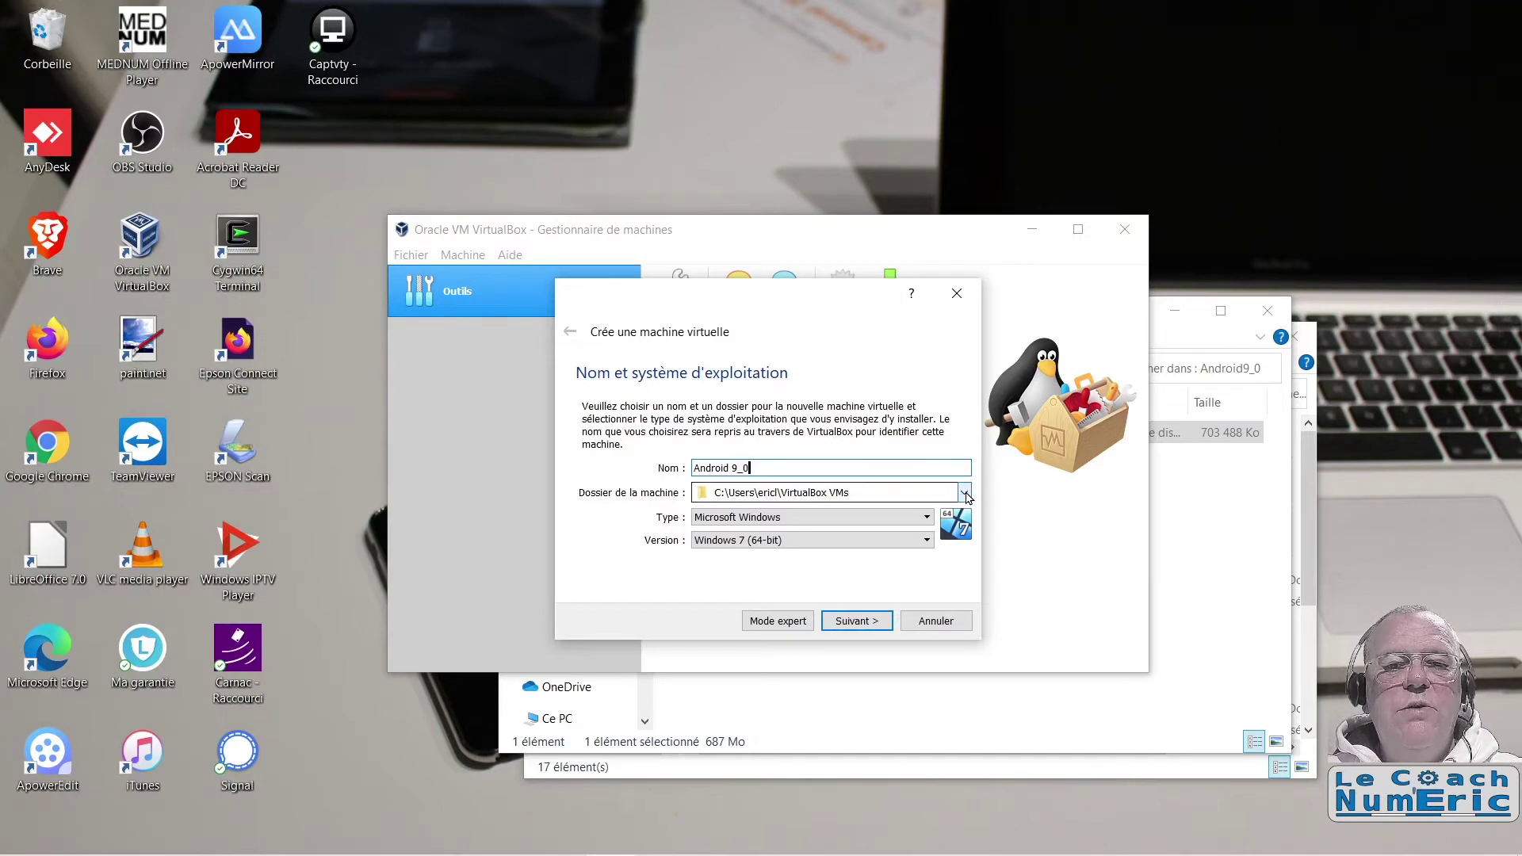
Step: Set the machine folder to D:\HDEric\ED-18-VirtualBox\Android9_0
{"action": "left_click", "coordinate": [965, 493]}
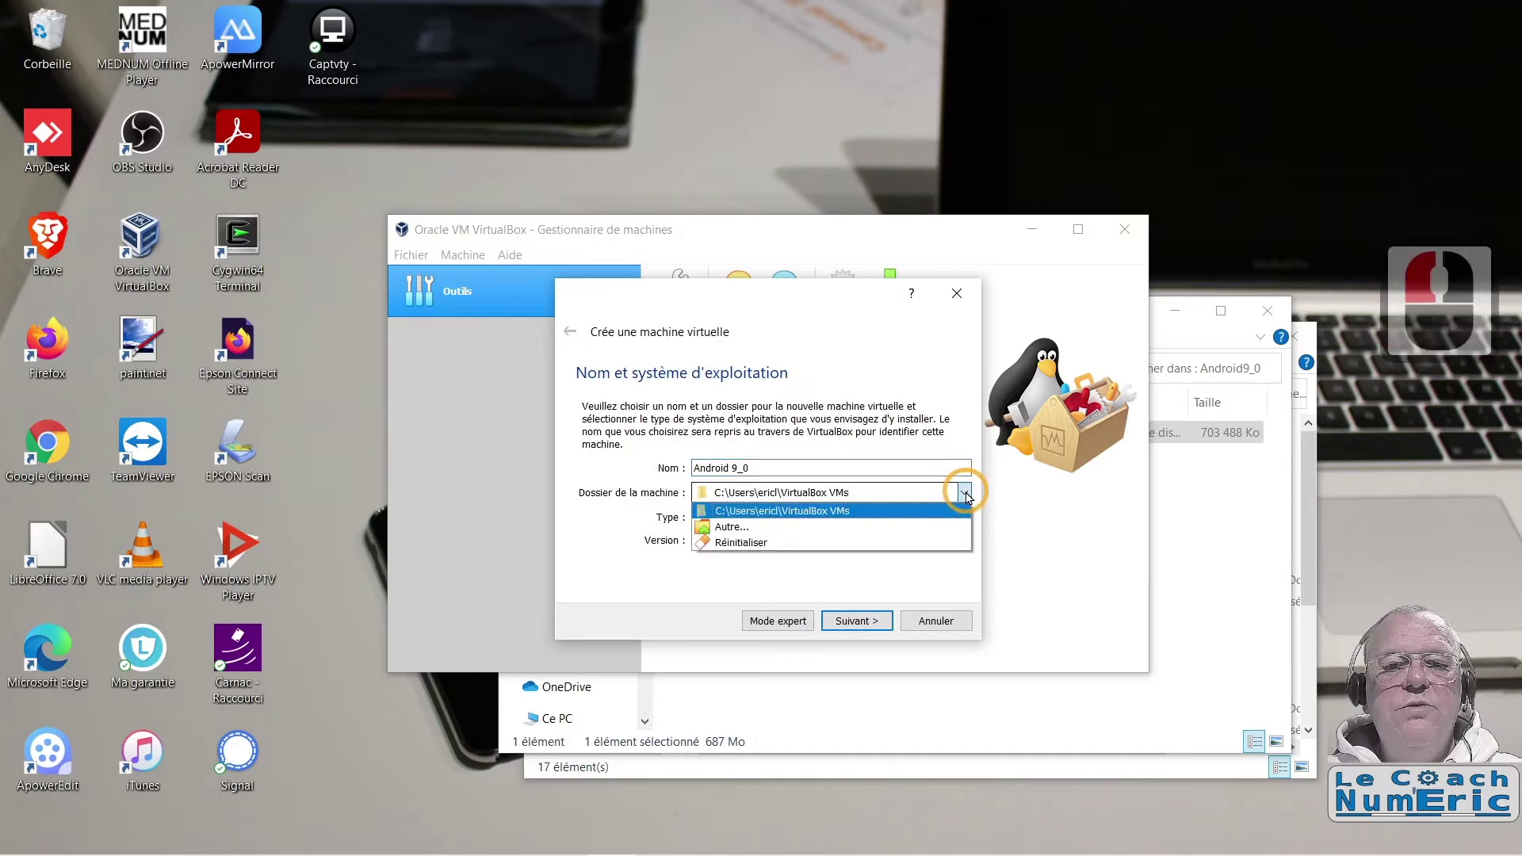
{"action": "left_click", "coordinate": [743, 529]}
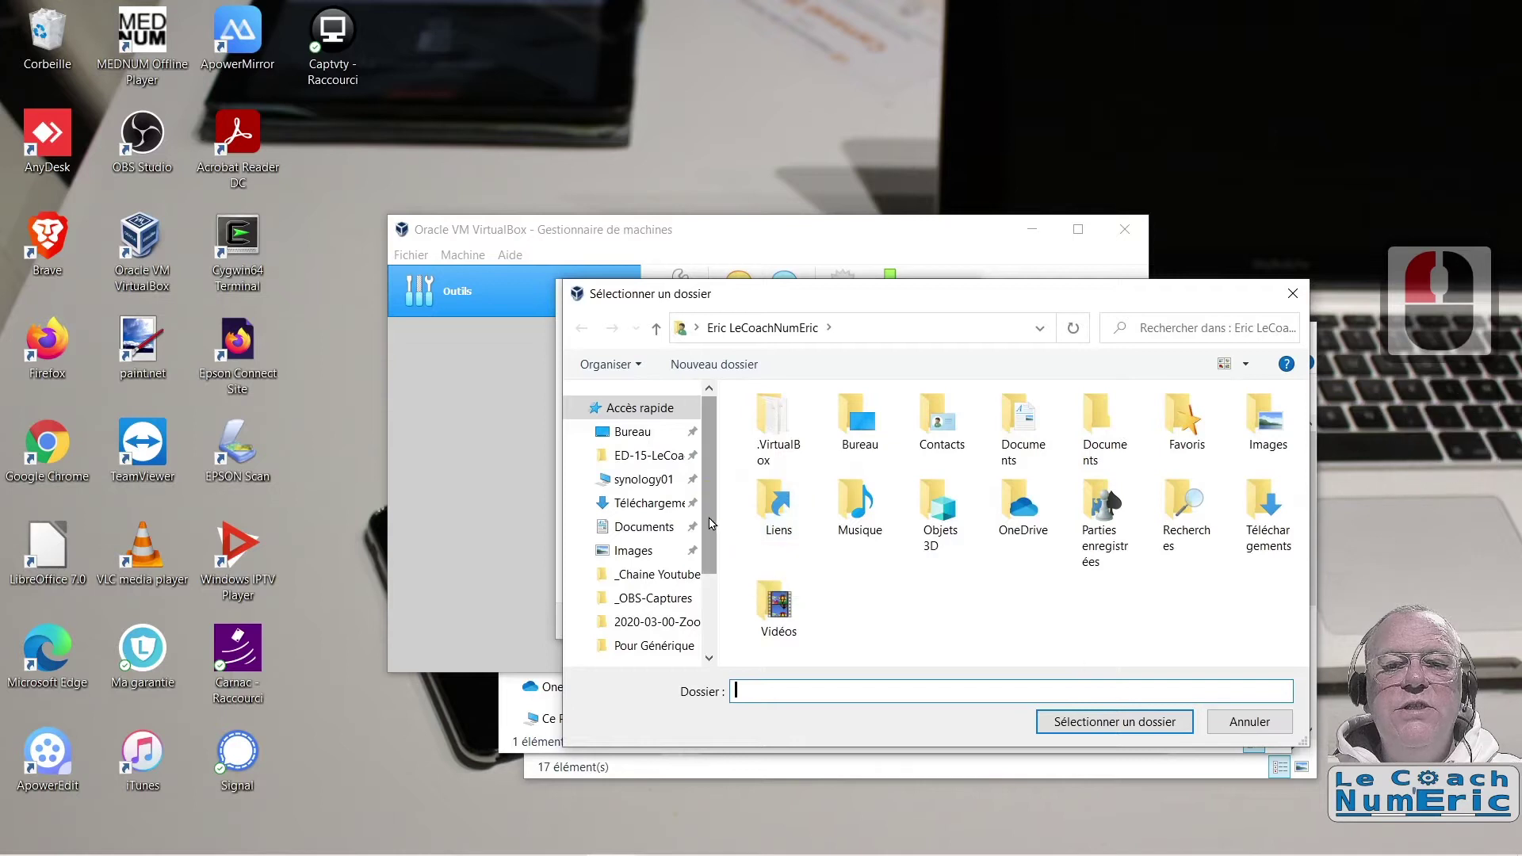
{"action": "scroll", "coordinate": [708, 612], "scroll_direction": "down", "scroll_amount": 1}
{"action": "left_click", "coordinate": [678, 607]}
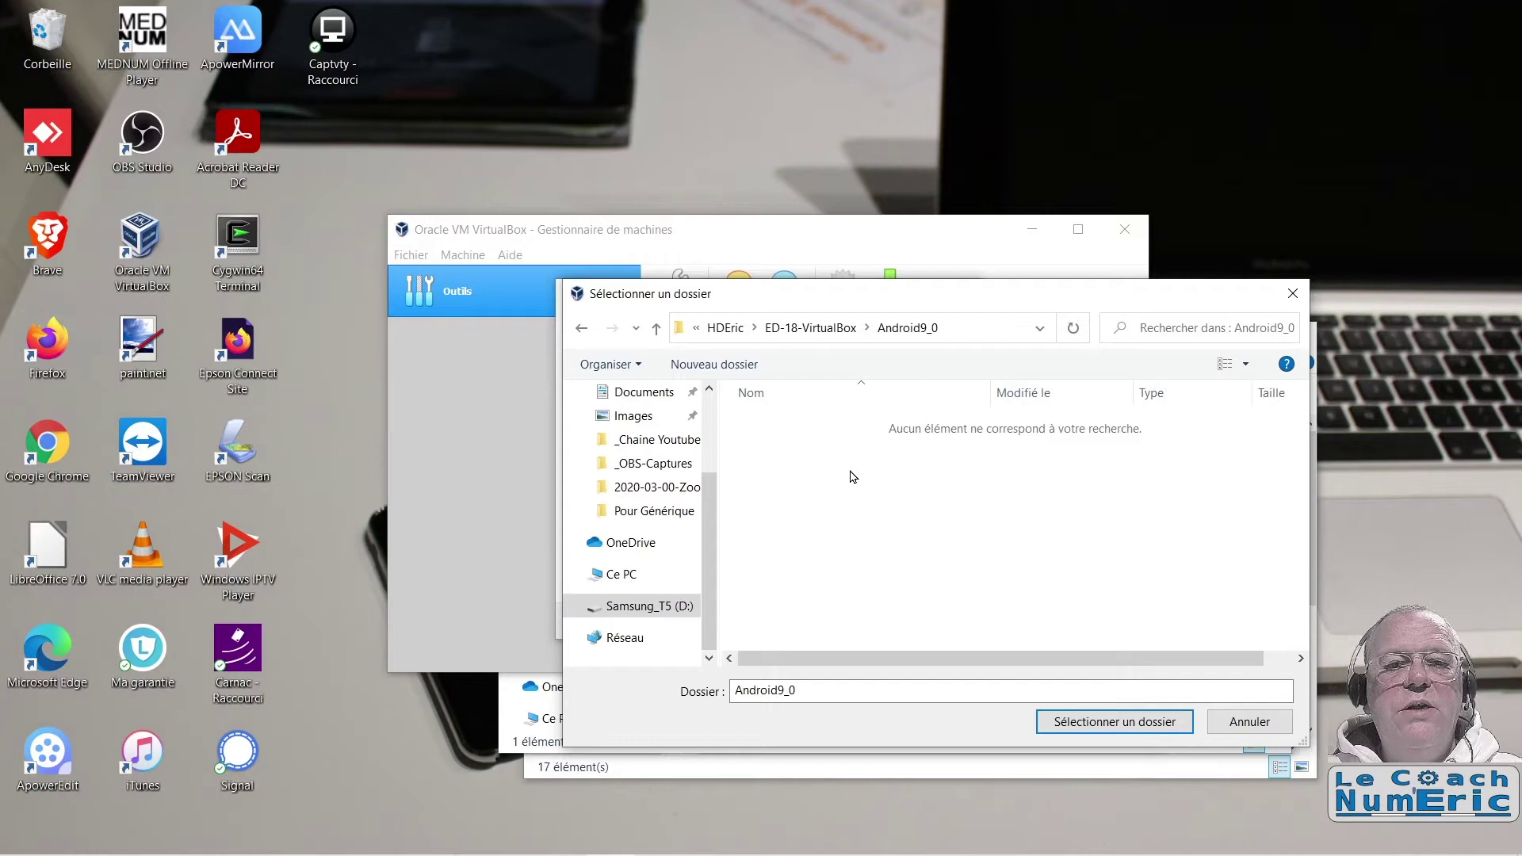
{"action": "left_click", "coordinate": [1124, 722]}
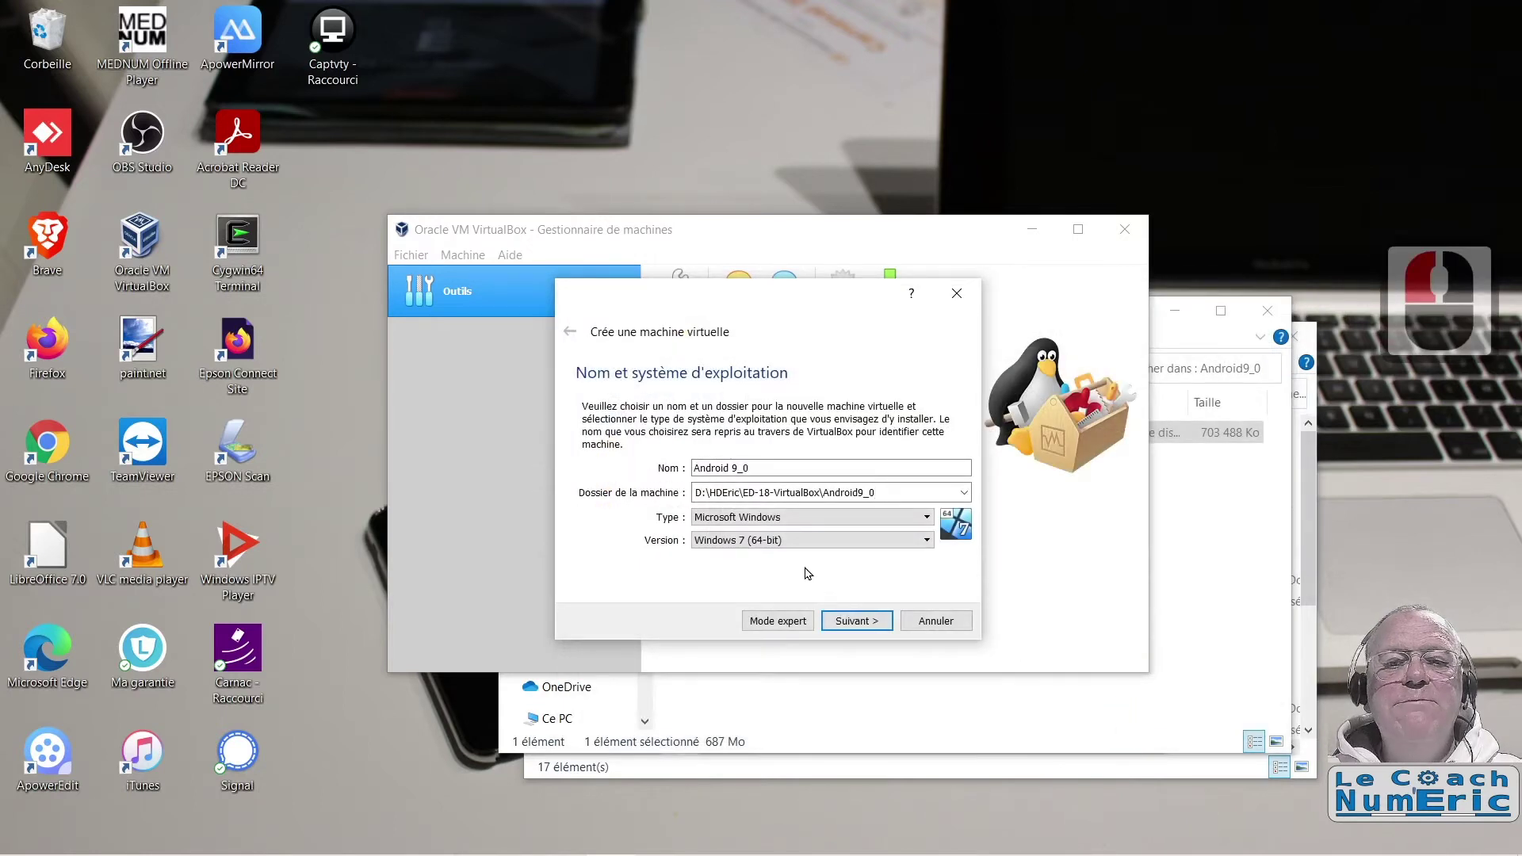
Step: Set type Linux and version Other Linux (64-bit)
{"action": "left_click", "coordinate": [787, 520]}
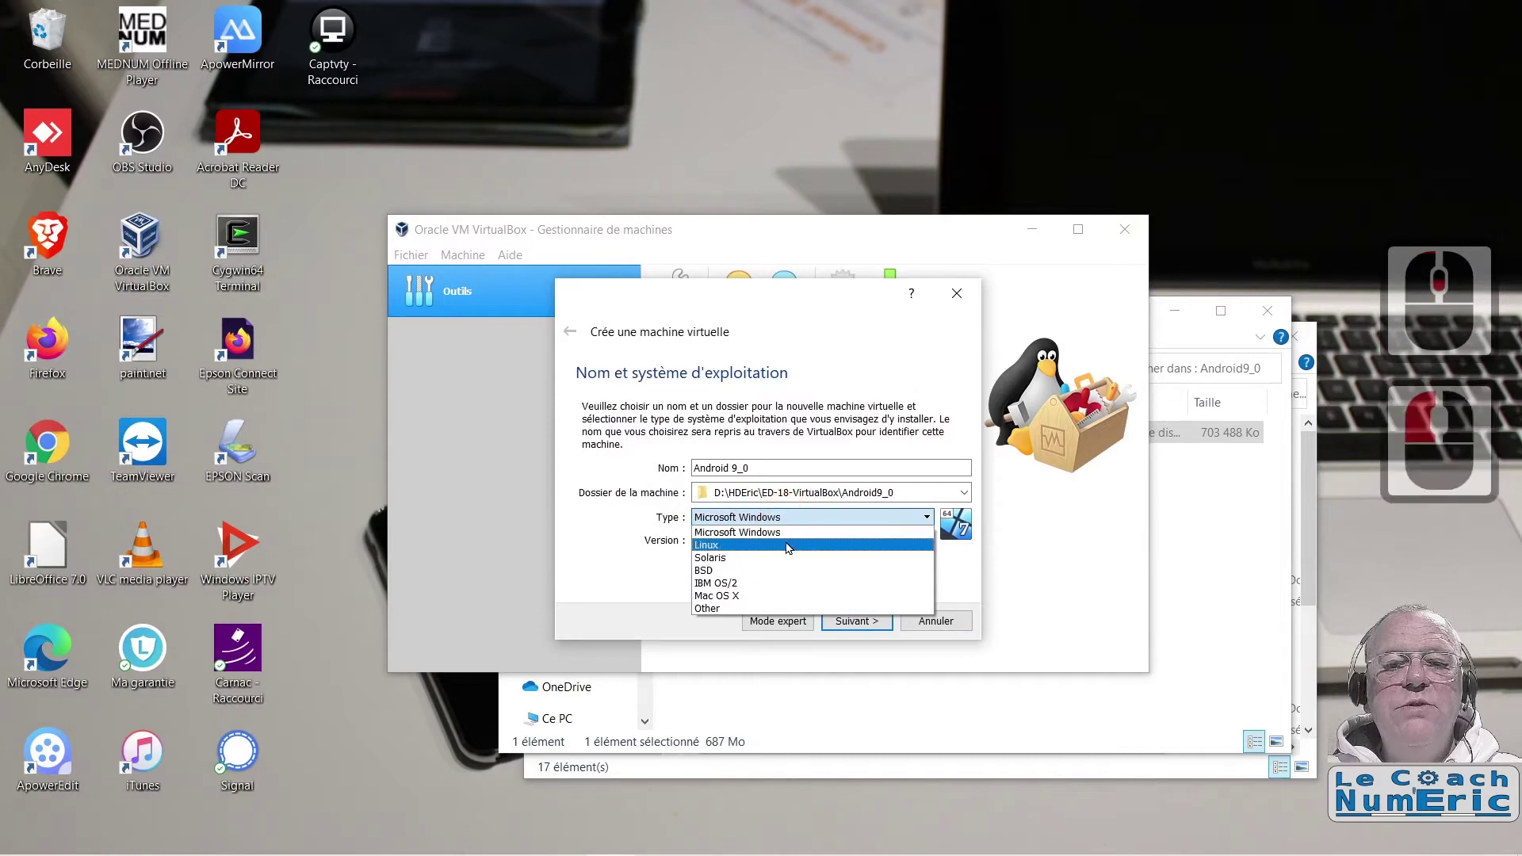
{"action": "left_click", "coordinate": [787, 545]}
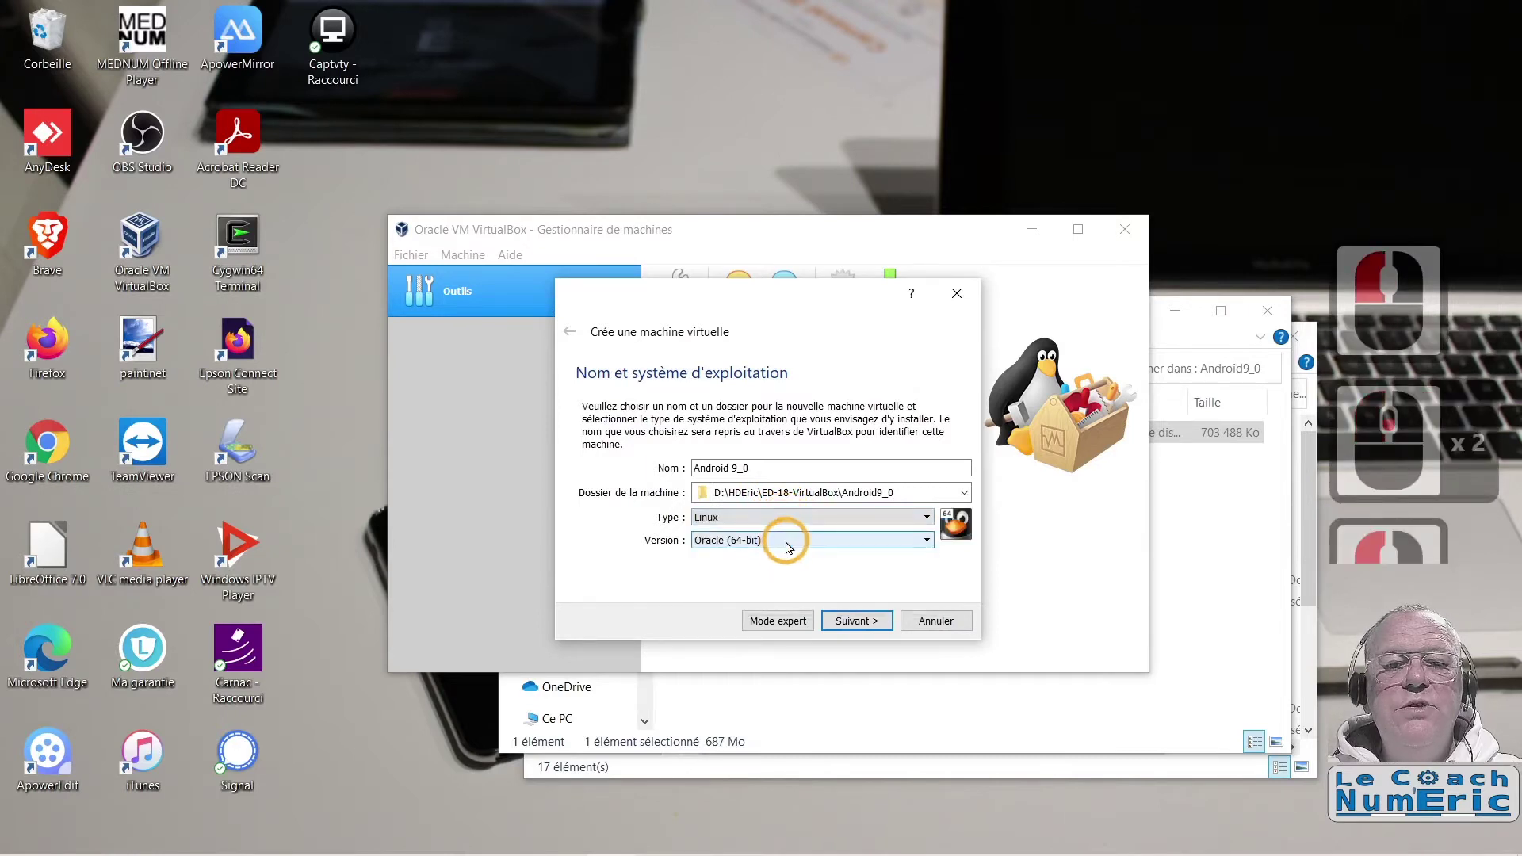
{"action": "left_click", "coordinate": [926, 540]}
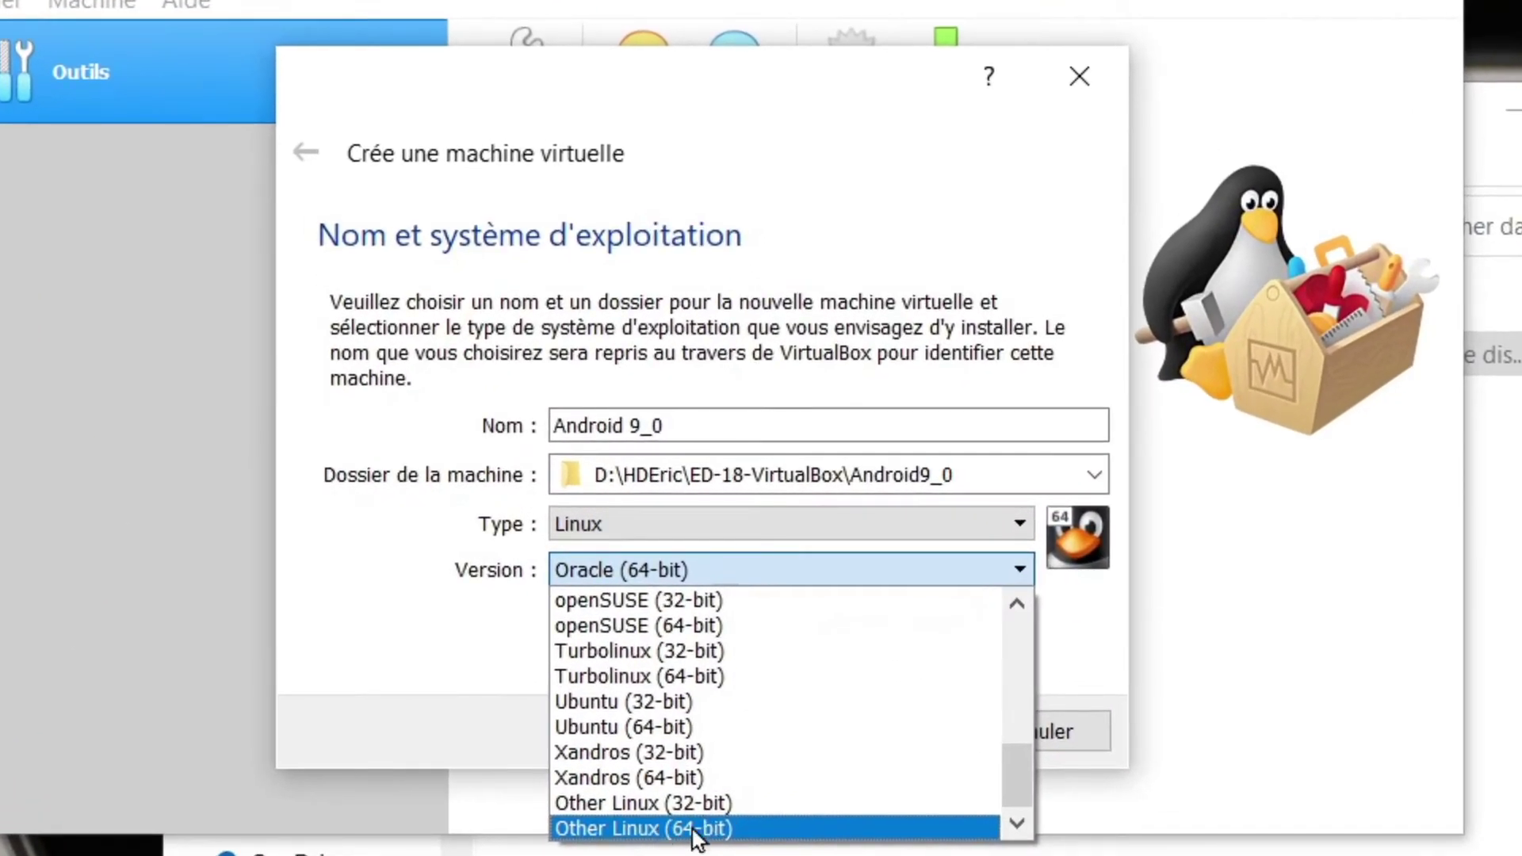
{"action": "left_click", "coordinate": [696, 828]}
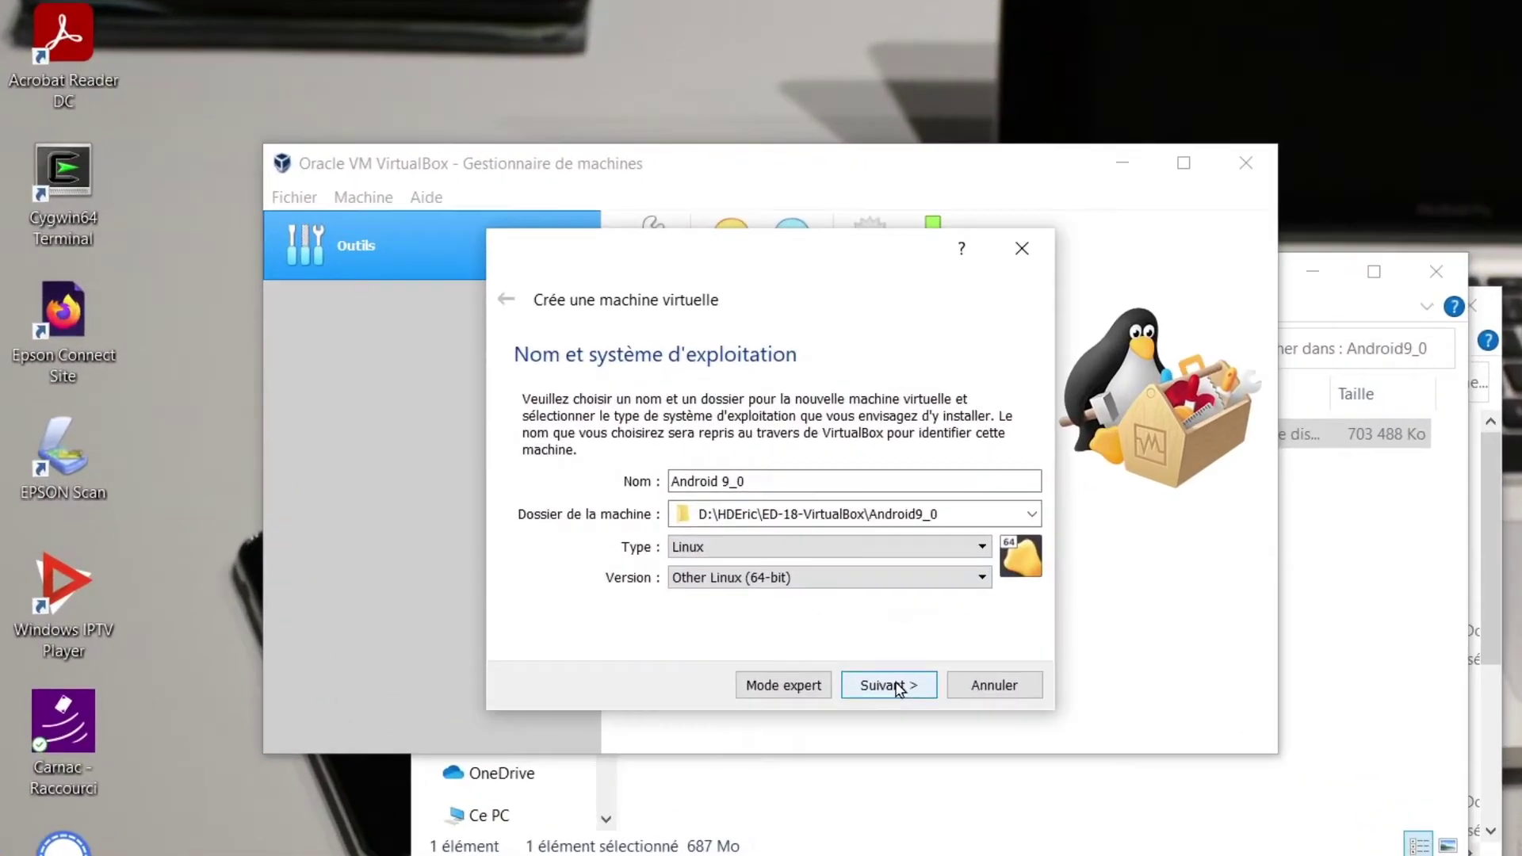
Step: Change the memory from 512 MB to 2048 MB and continue to the hard disk step
{"action": "left_click", "coordinate": [869, 639]}
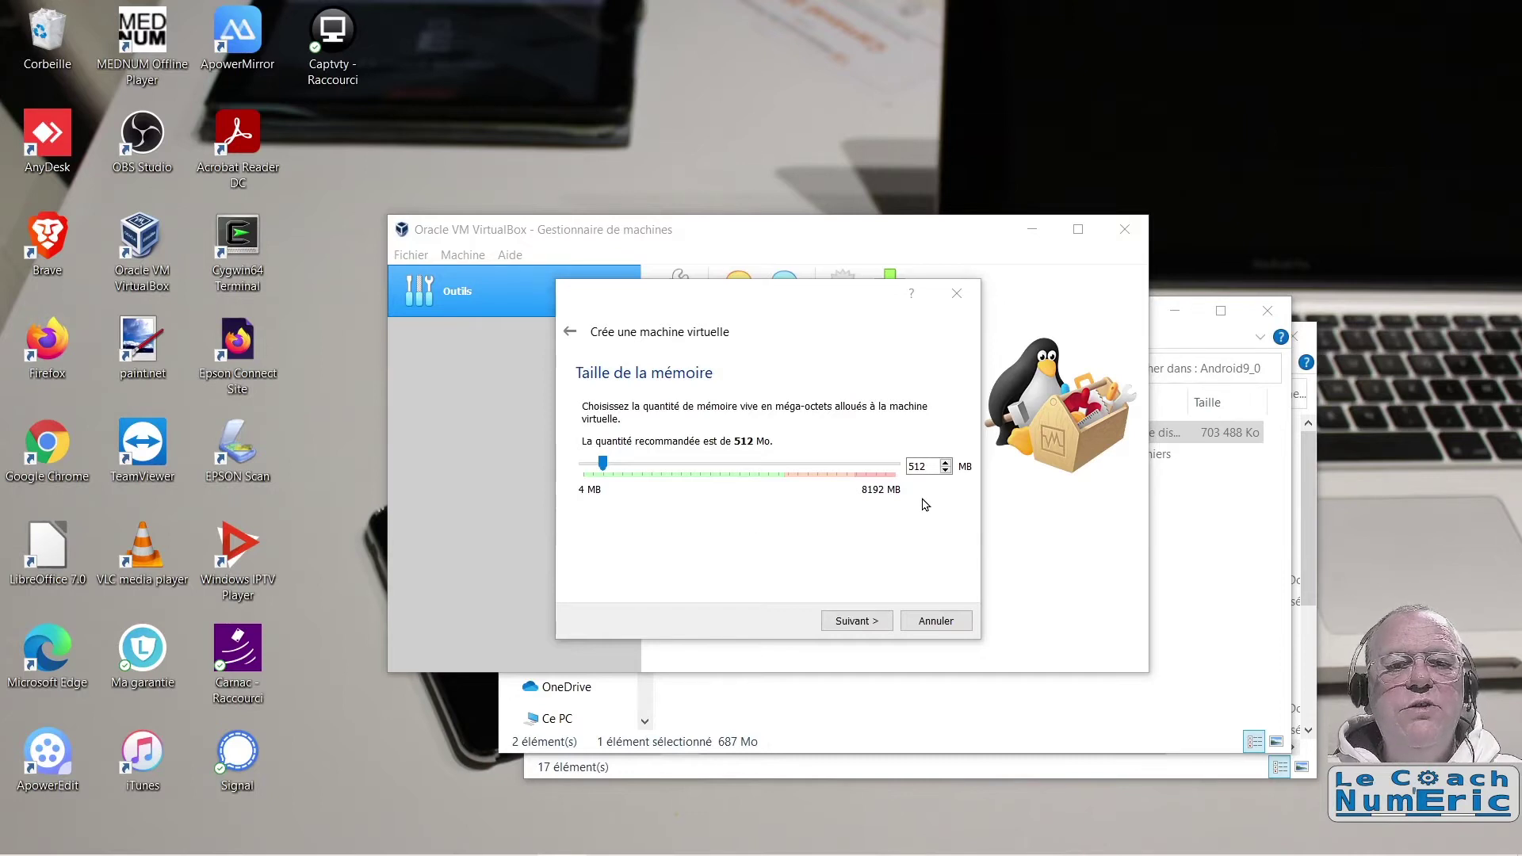
{"action": "double_click", "coordinate": [926, 465]}
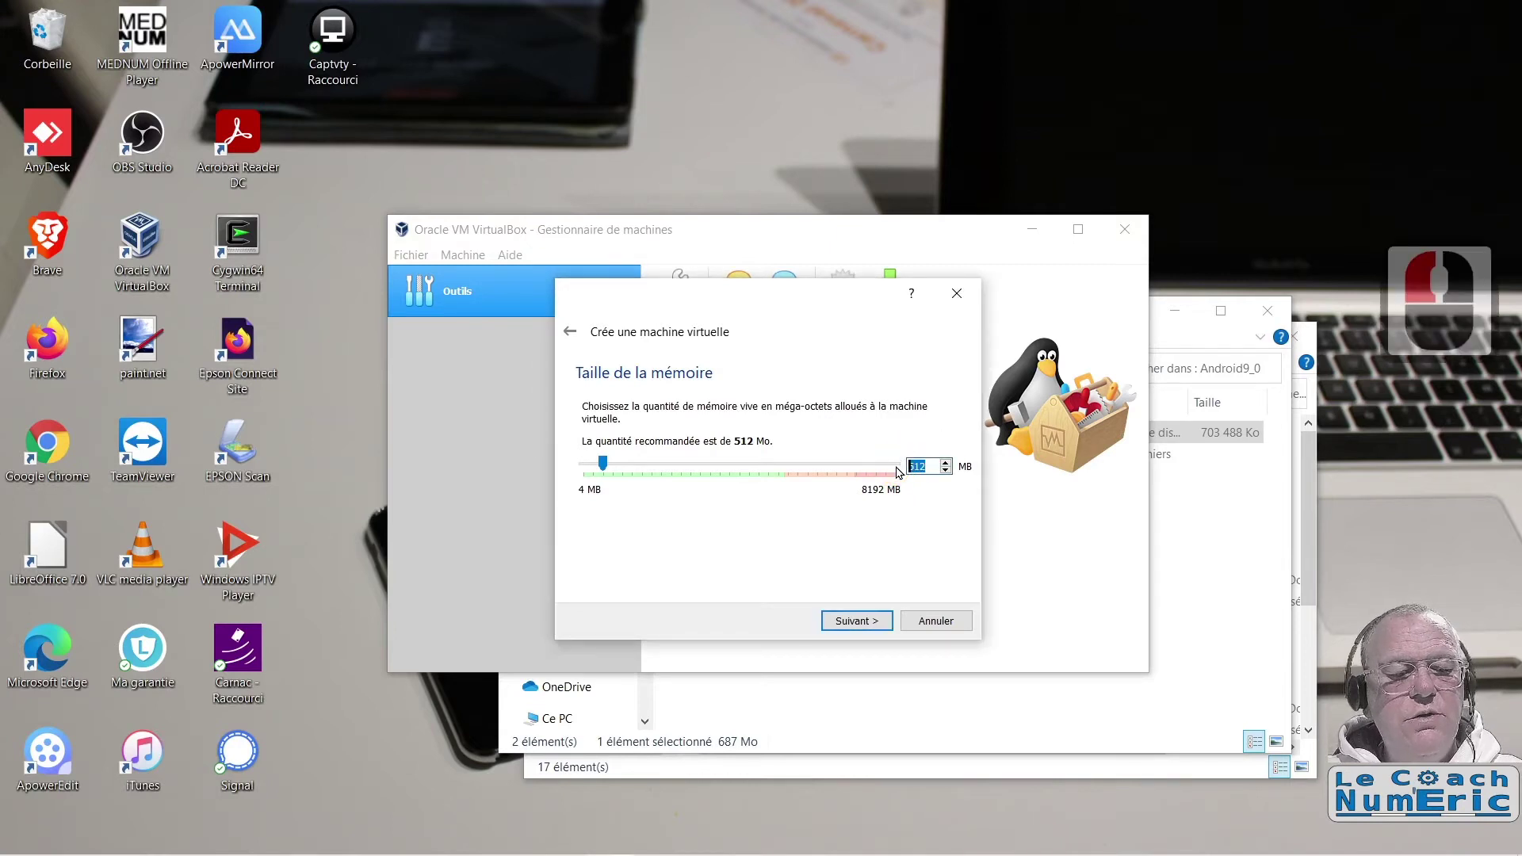
{"action": "type", "text": "2028"}
{"action": "key", "text": "BackSpace"}
{"action": "key", "text": "BackSpace"}
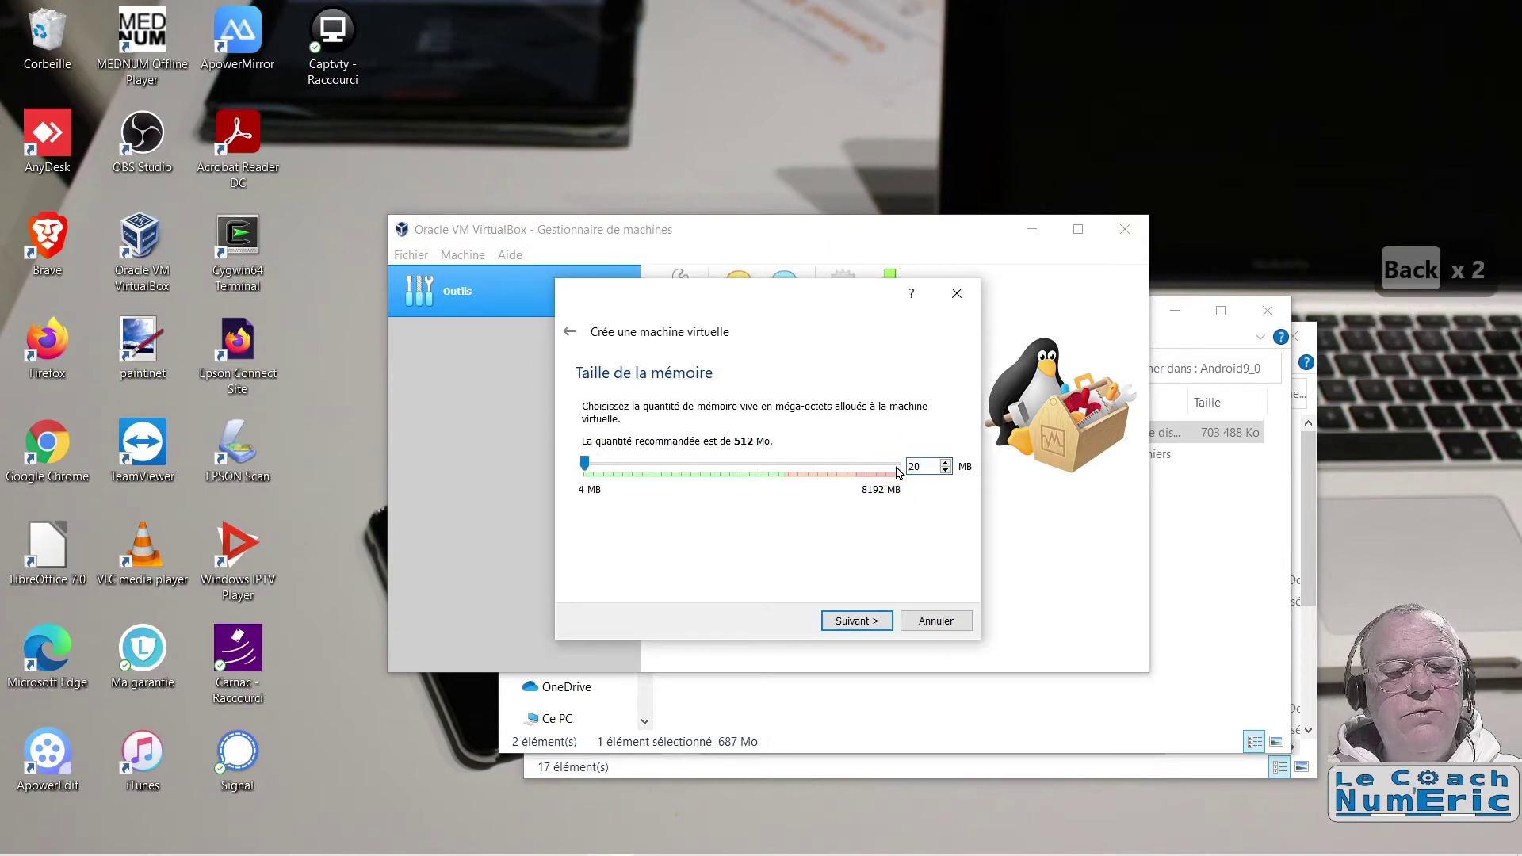
{"action": "type", "text": "48"}
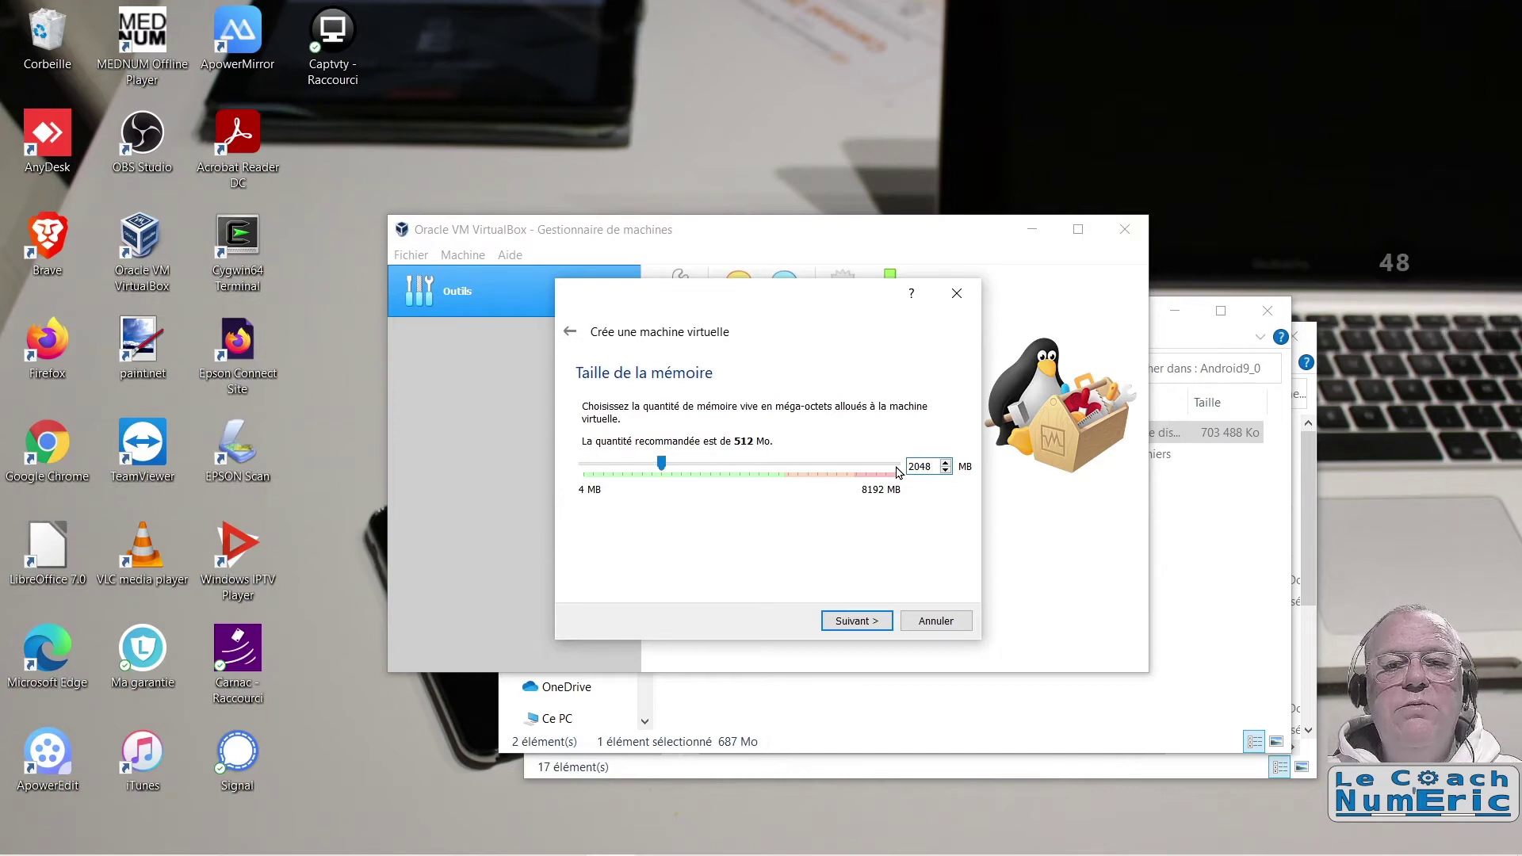
{"action": "left_click", "coordinate": [859, 620]}
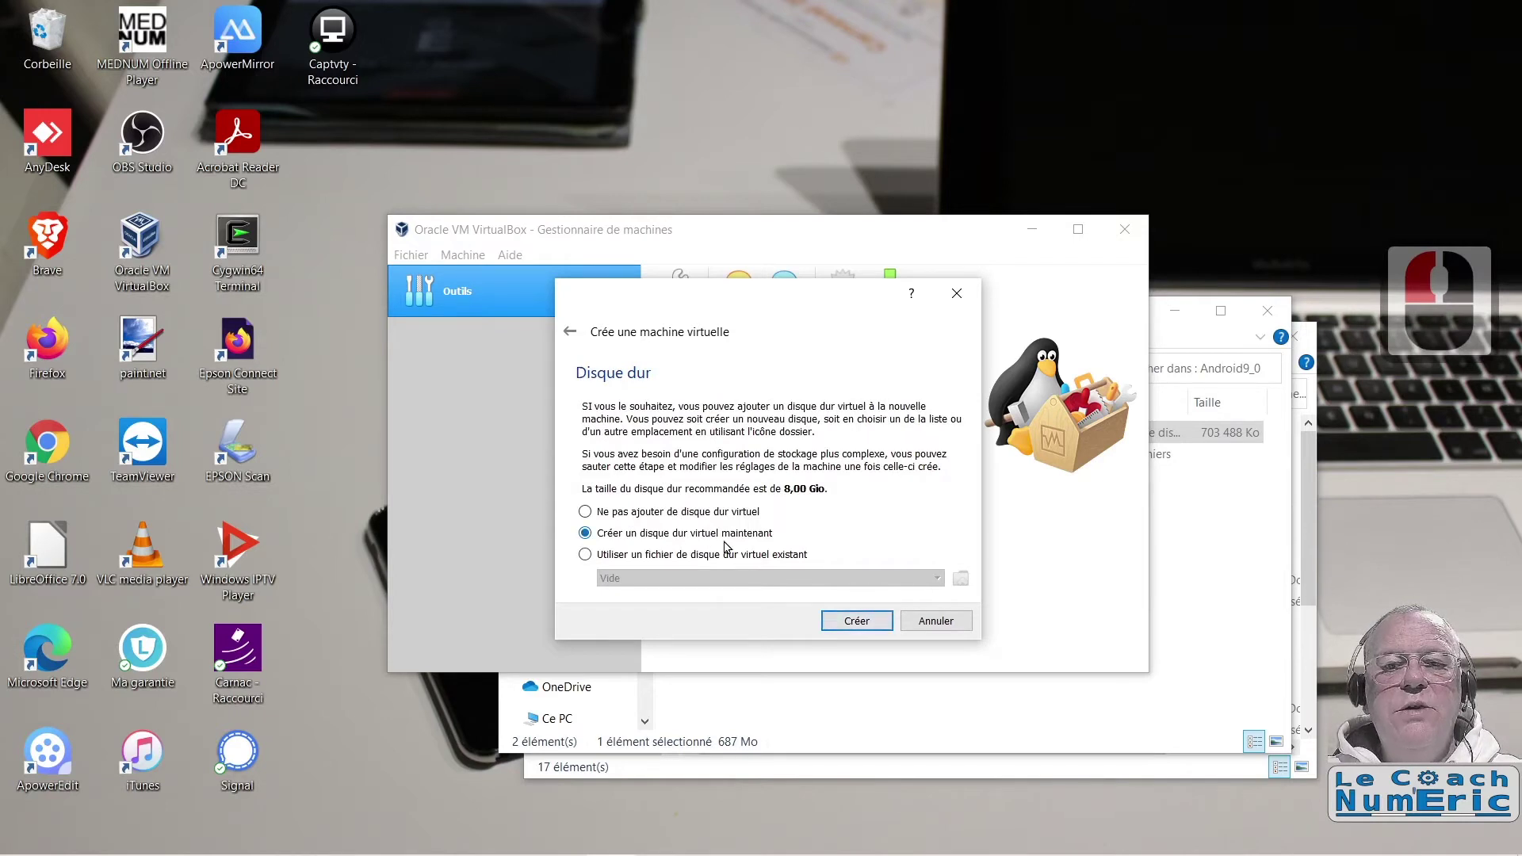
Step: Create a dynamically allocated 10 Gio VDI disk to finish the Android 9_0 machine
{"action": "left_click", "coordinate": [856, 621]}
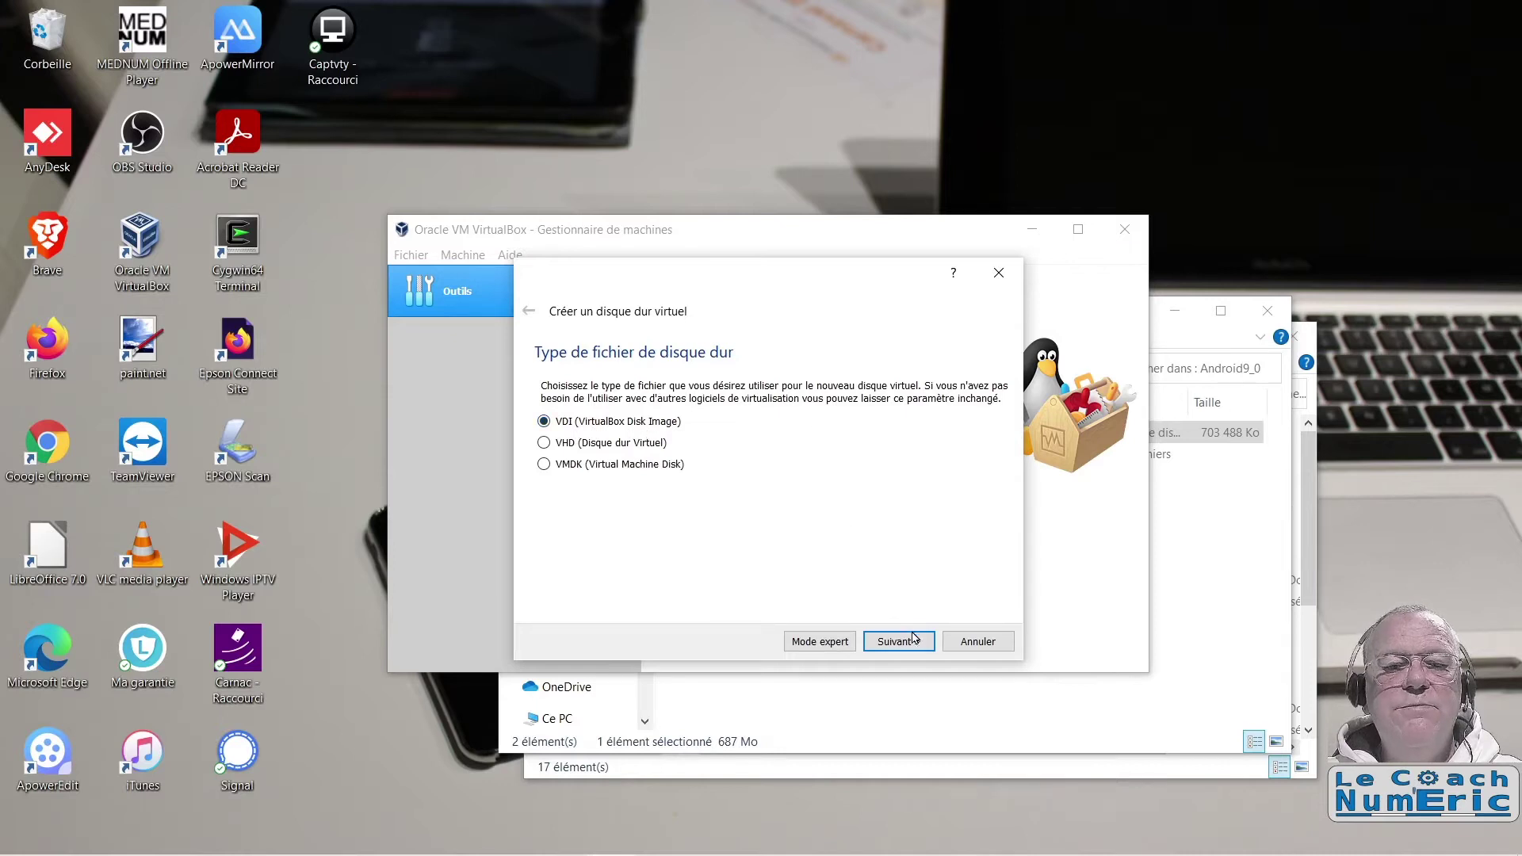
{"action": "left_click", "coordinate": [913, 643]}
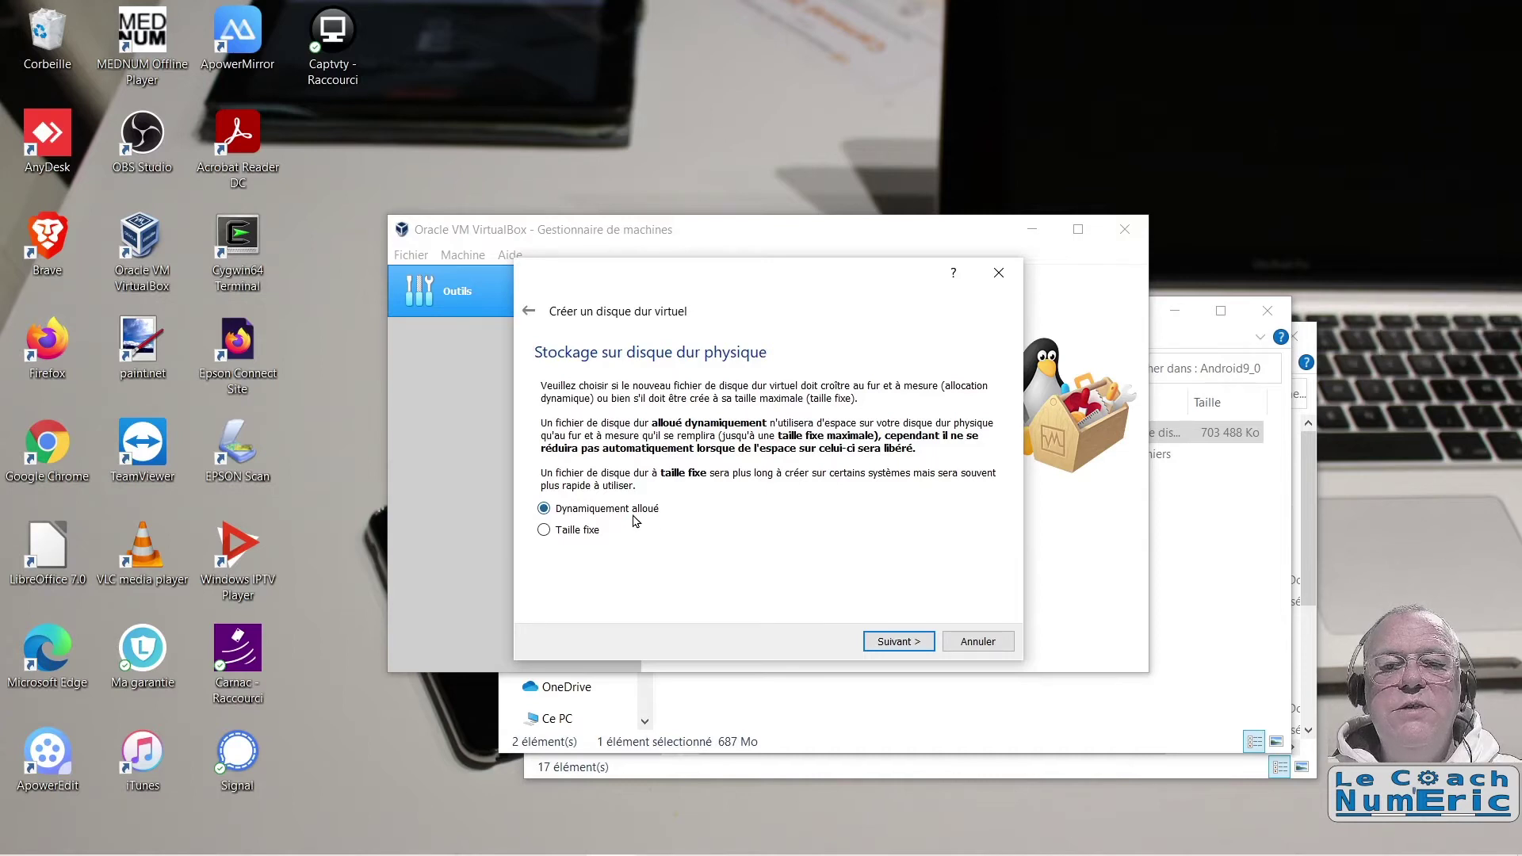
{"action": "left_click", "coordinate": [920, 636]}
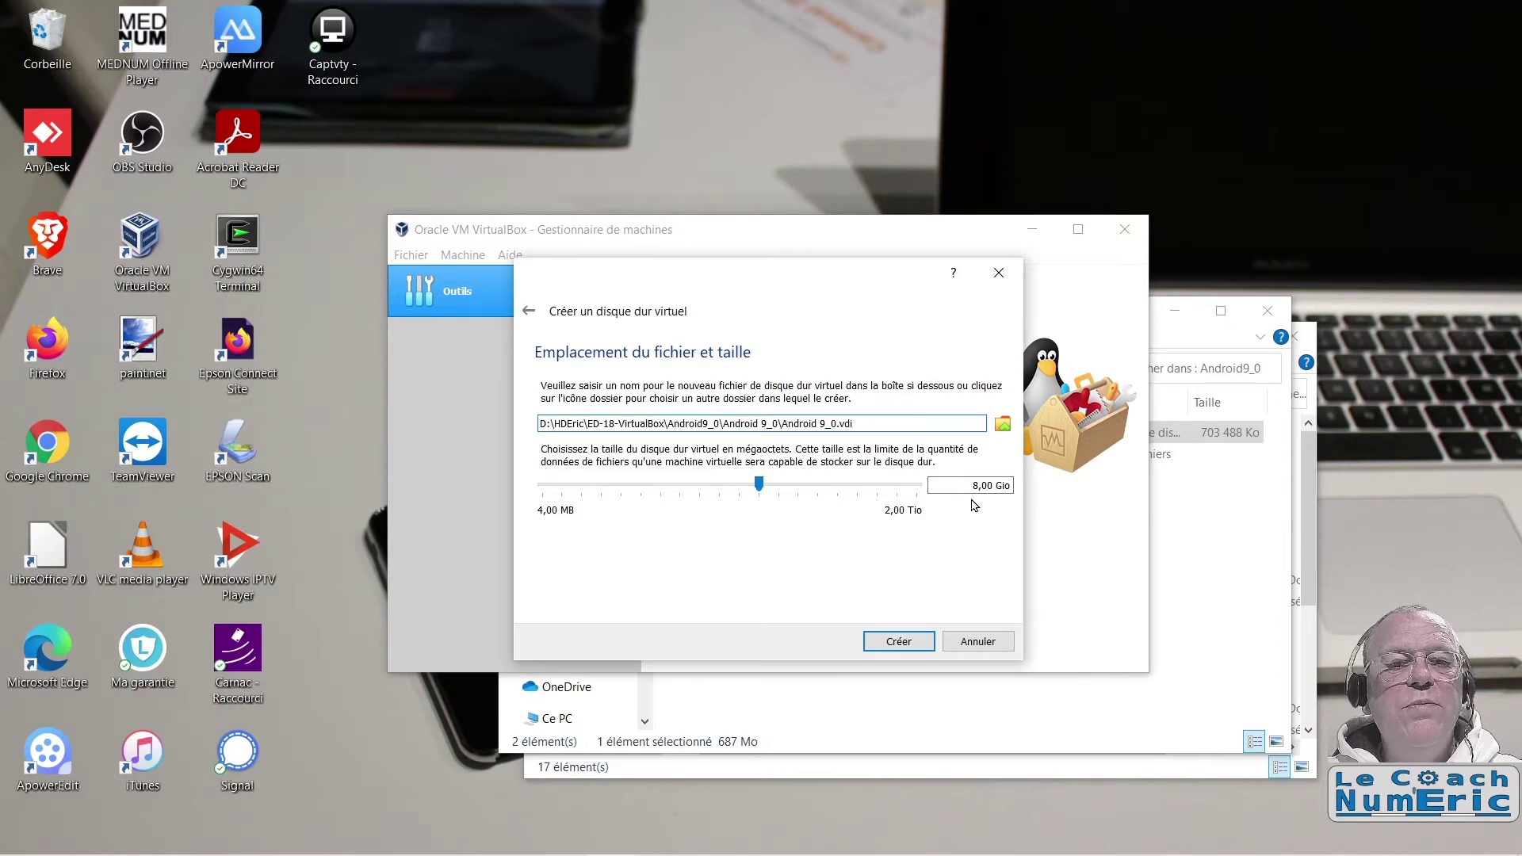
{"action": "left_click_drag", "start_coordinate": [973, 485], "coordinate": [1010, 485]}
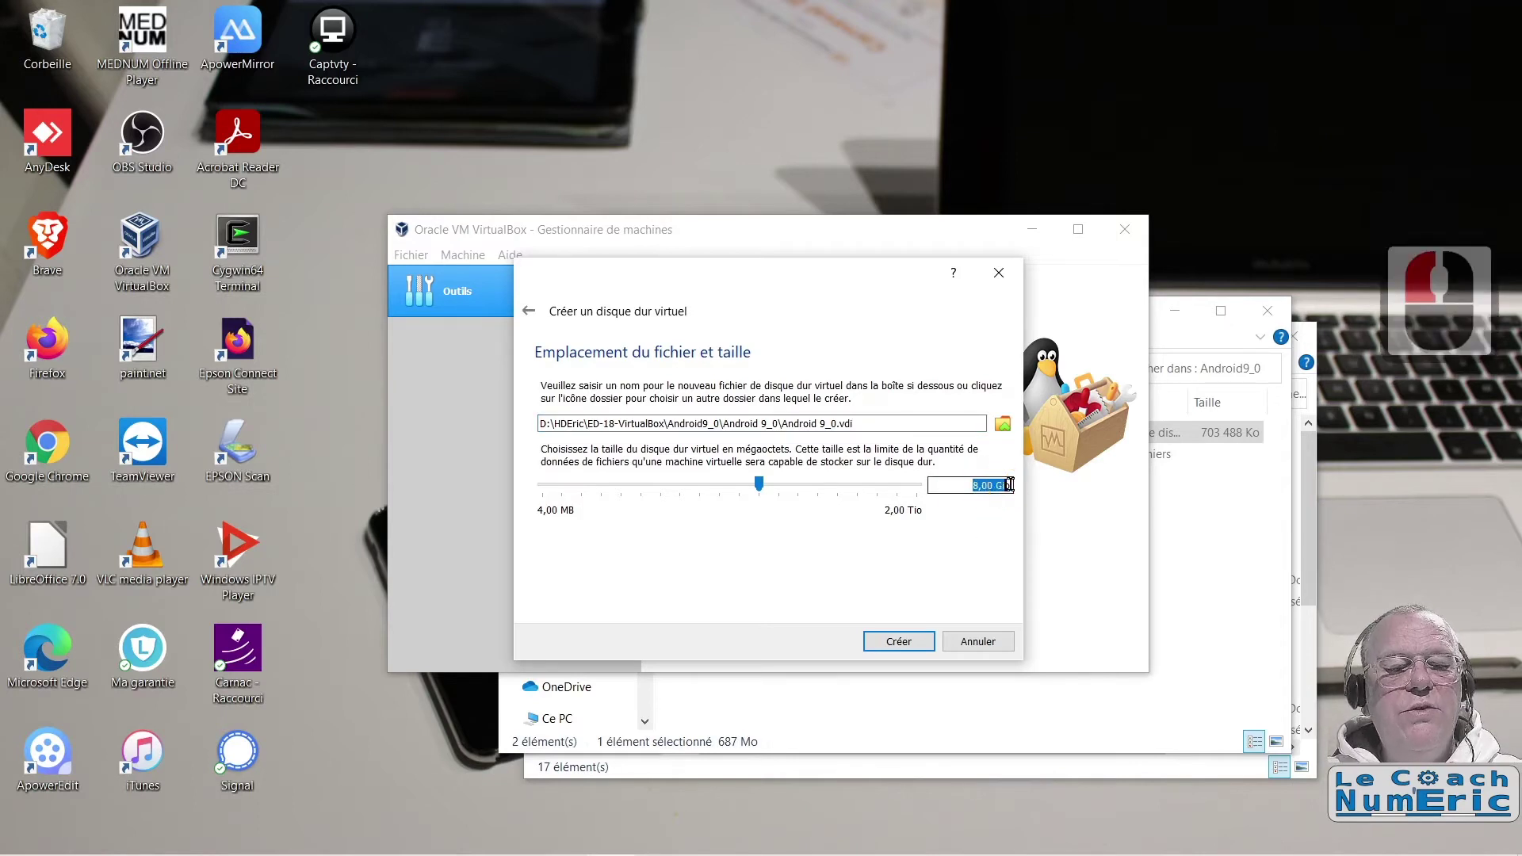
{"action": "type", "text": "10"}
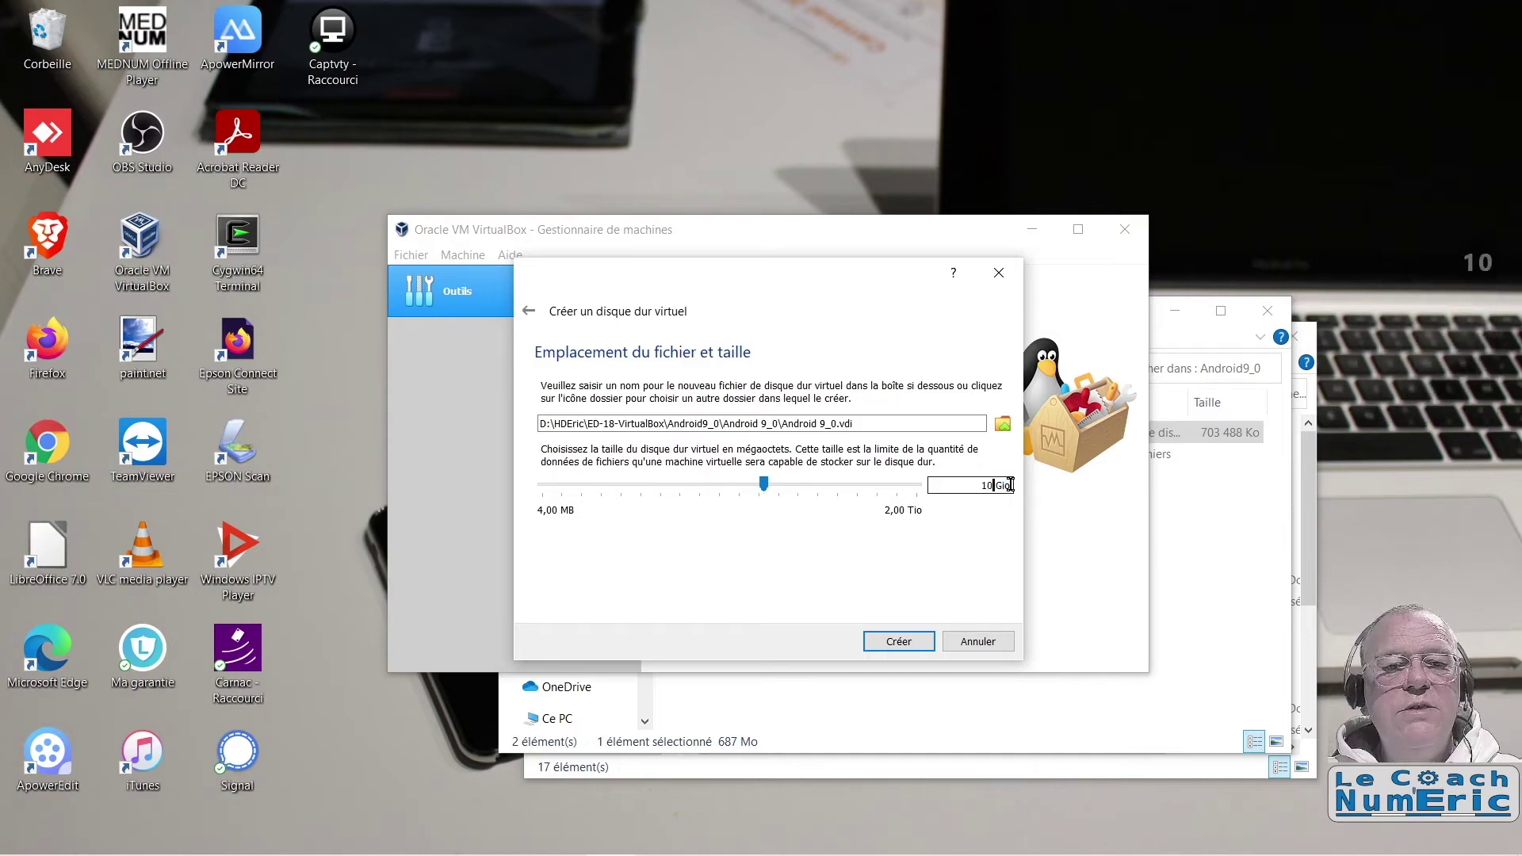
{"action": "key", "text": "Tab"}
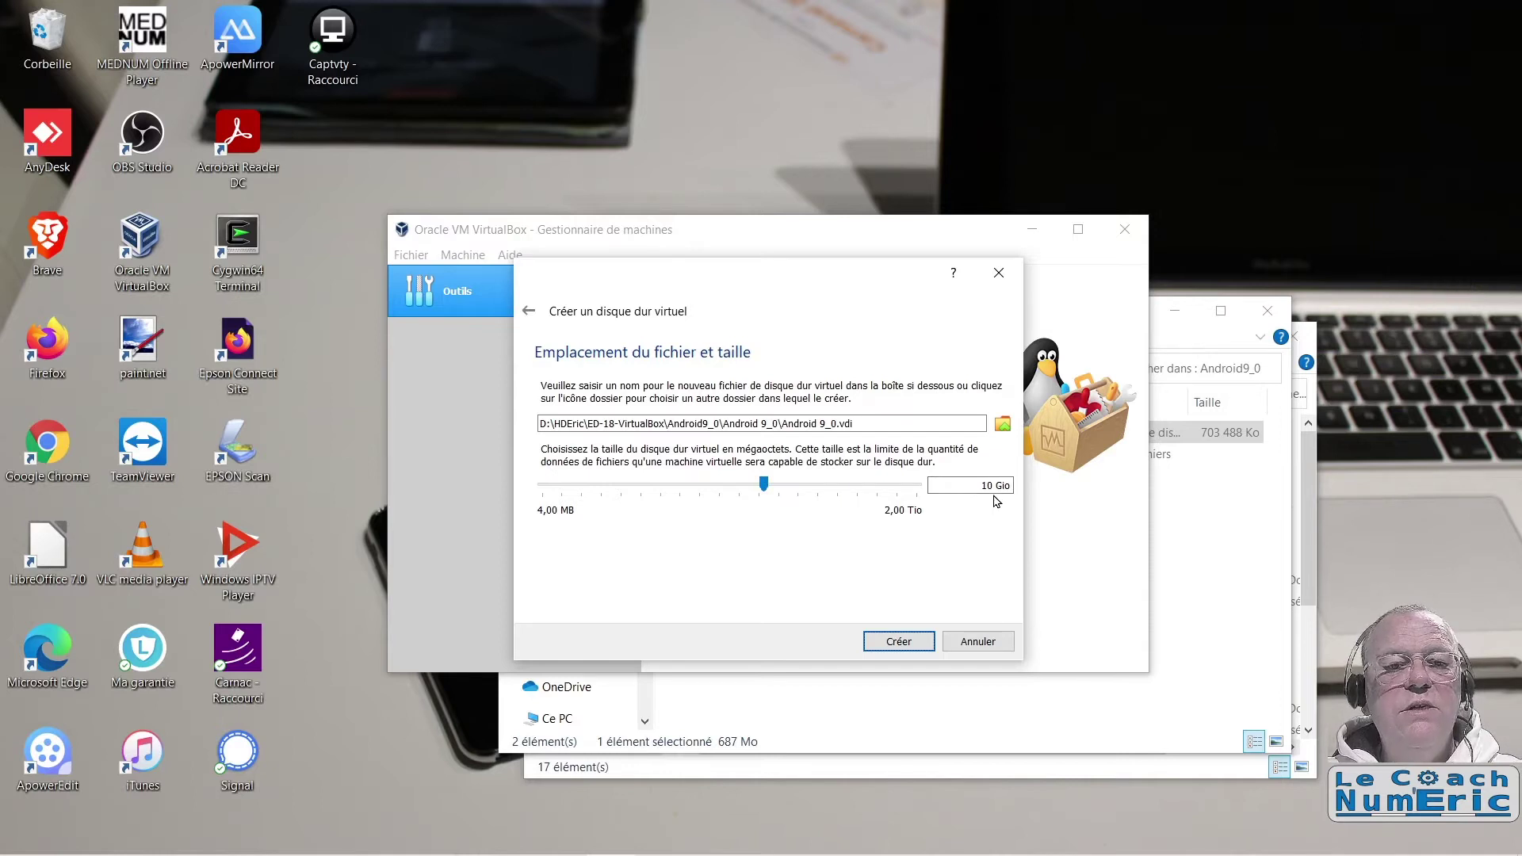
{"action": "left_click", "coordinate": [901, 642]}
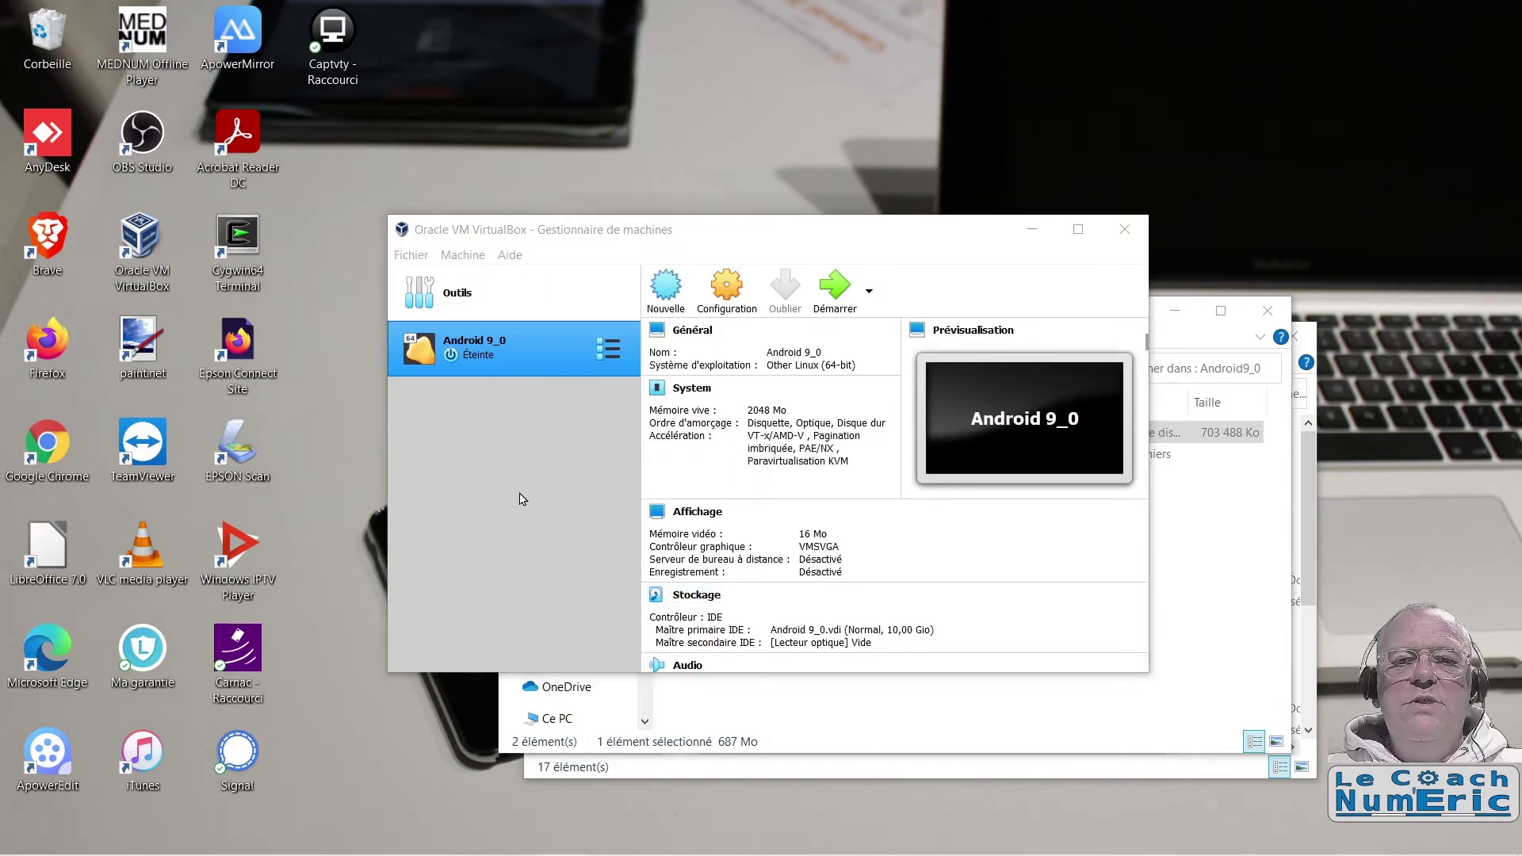
{"action": "left_click", "coordinate": [1078, 231]}
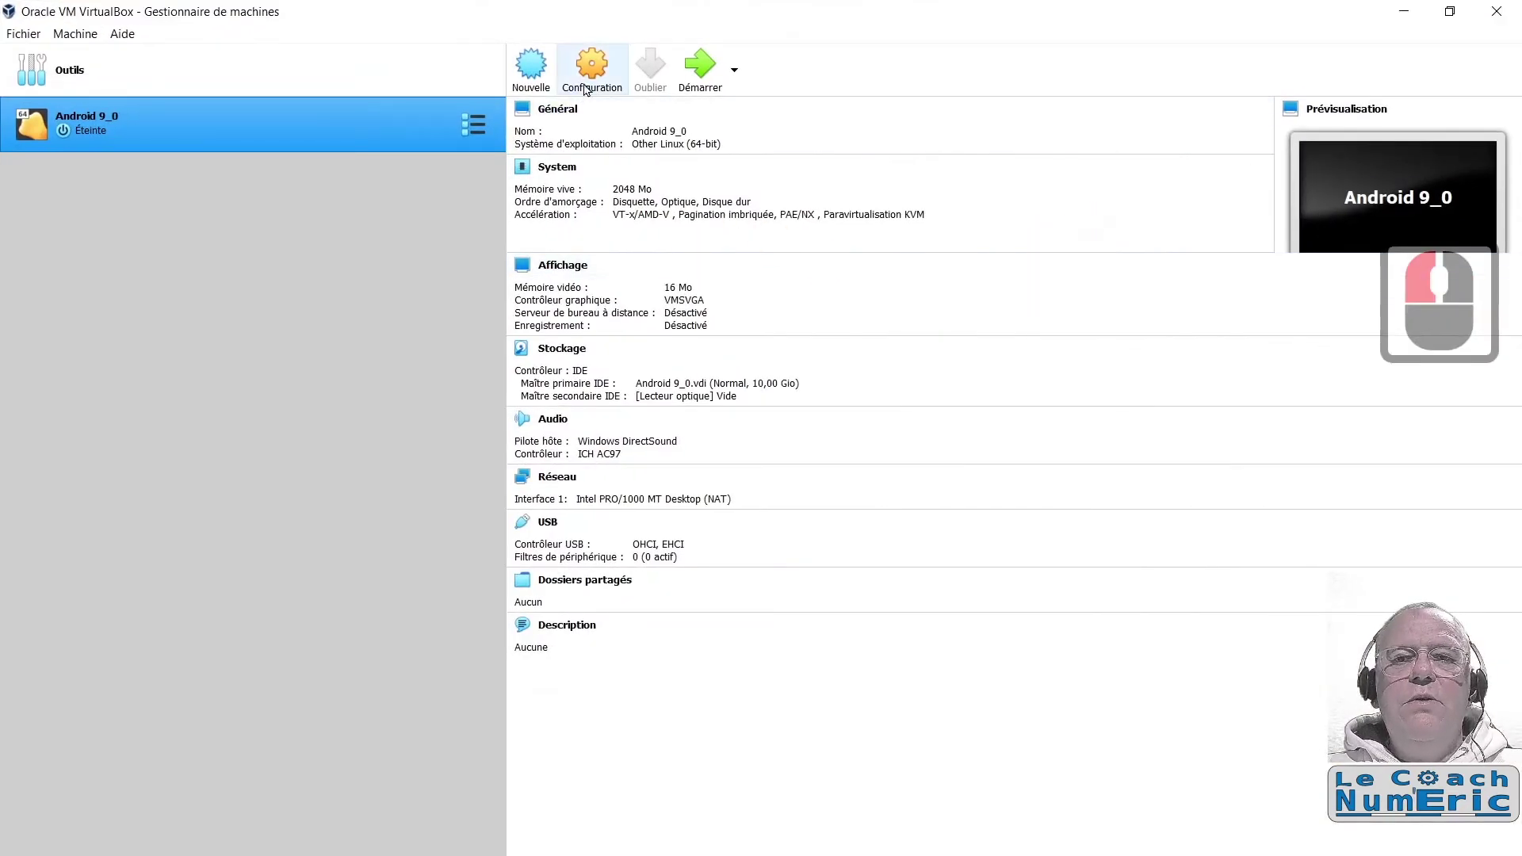
Step: Set Android 9_0 to 2 processors in the System settings
{"action": "left_click", "coordinate": [589, 74]}
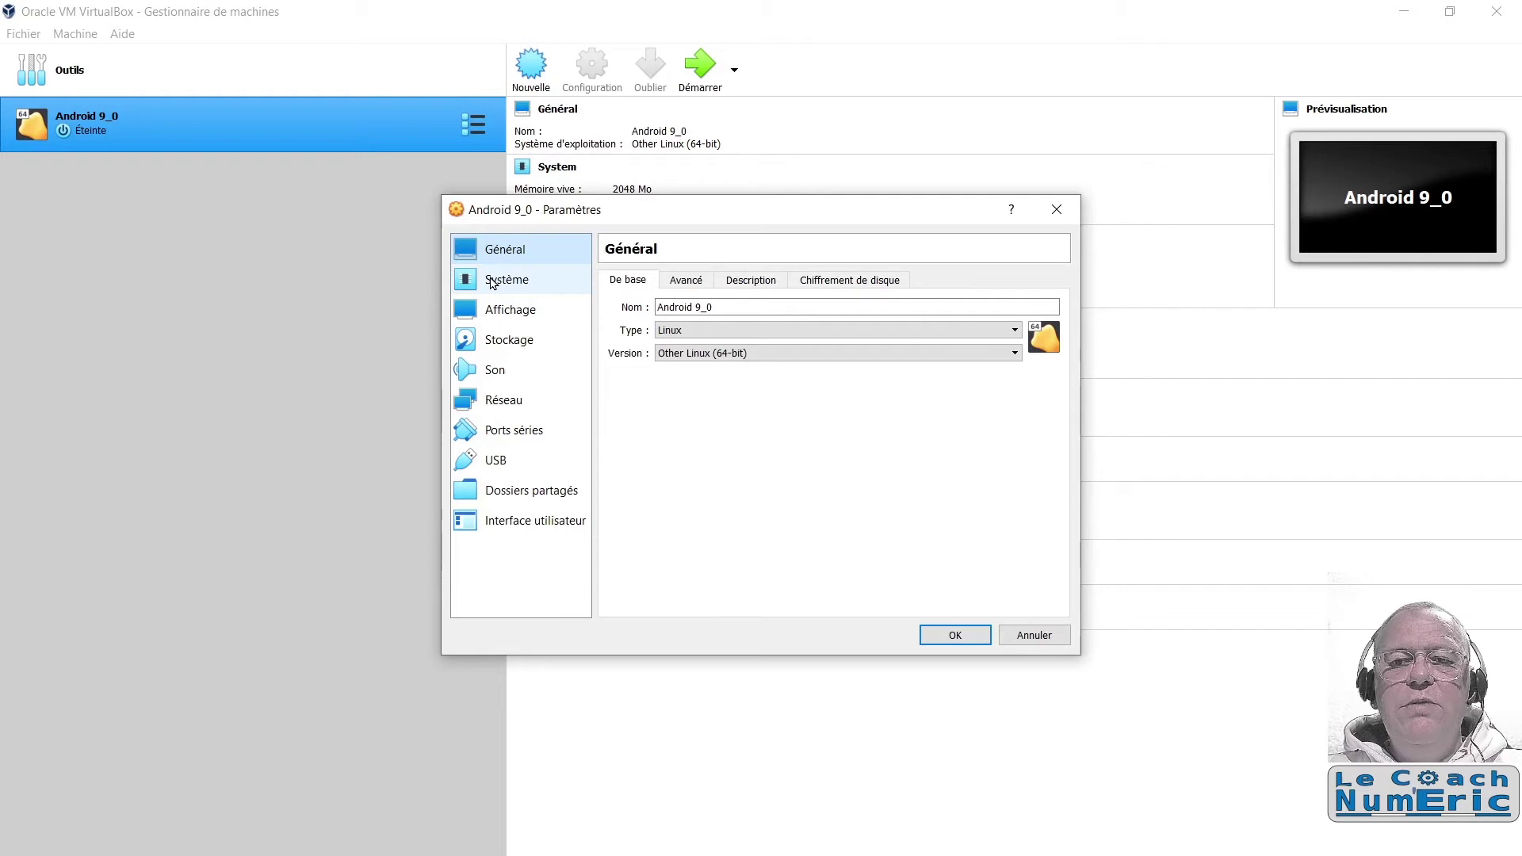
{"action": "left_click", "coordinate": [489, 286]}
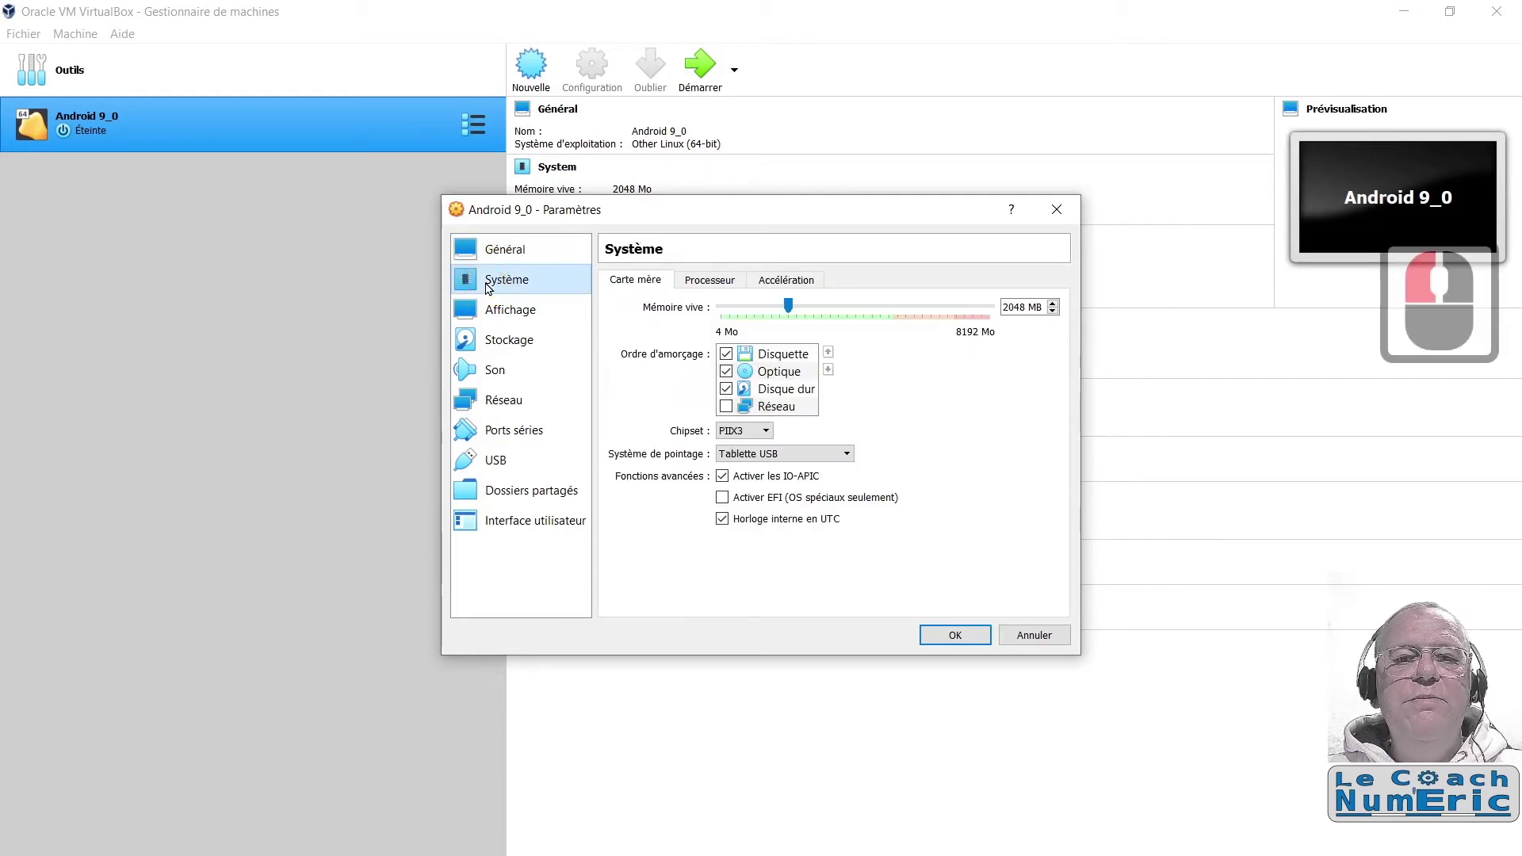
{"action": "left_click", "coordinate": [709, 281]}
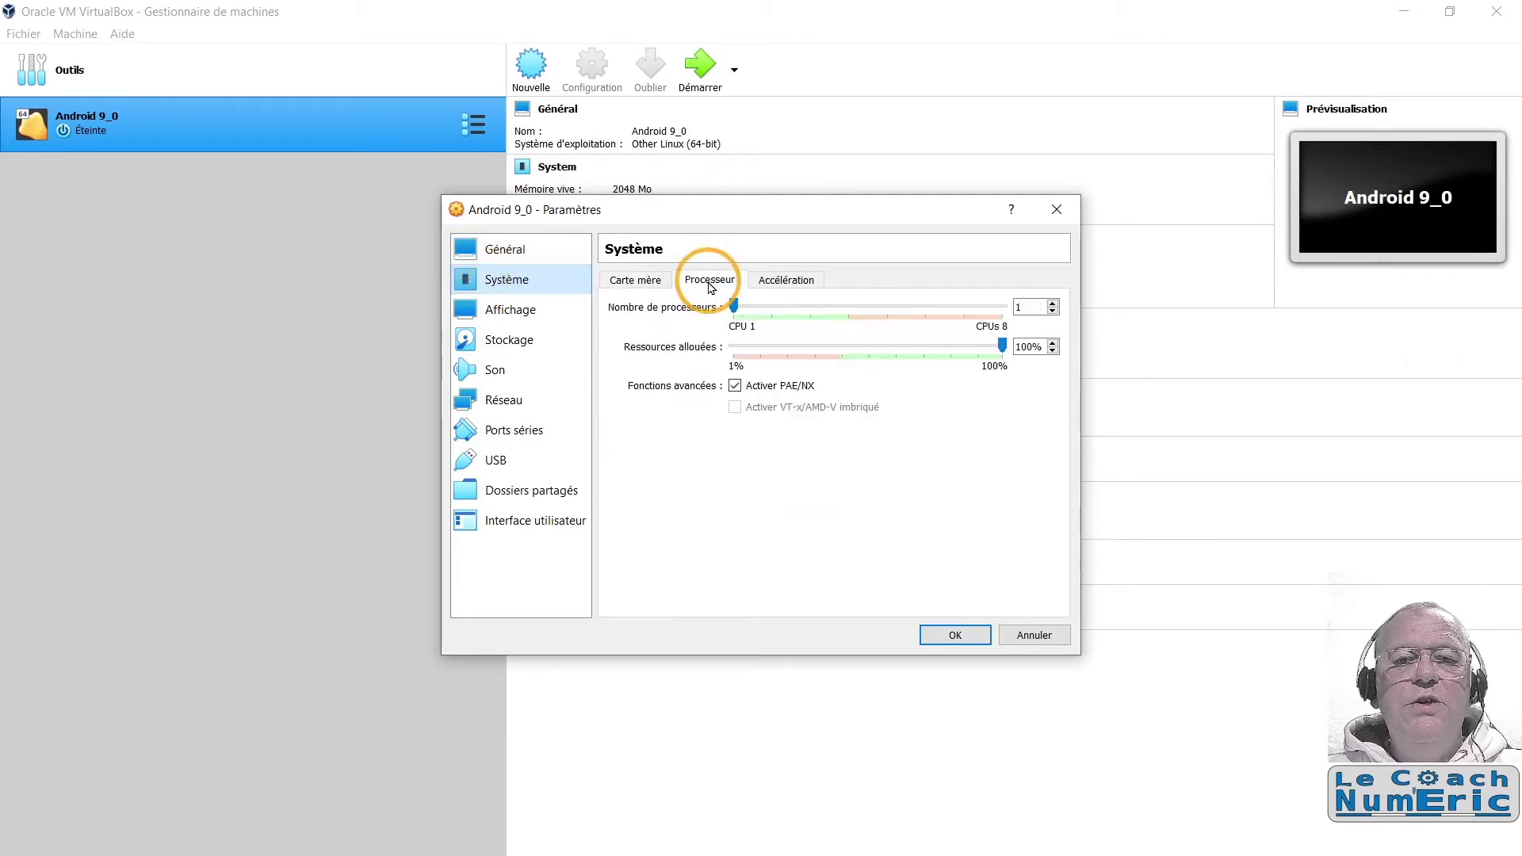
{"action": "left_click", "coordinate": [735, 310]}
{"action": "left_click_drag", "start_coordinate": [735, 309], "coordinate": [774, 309]}
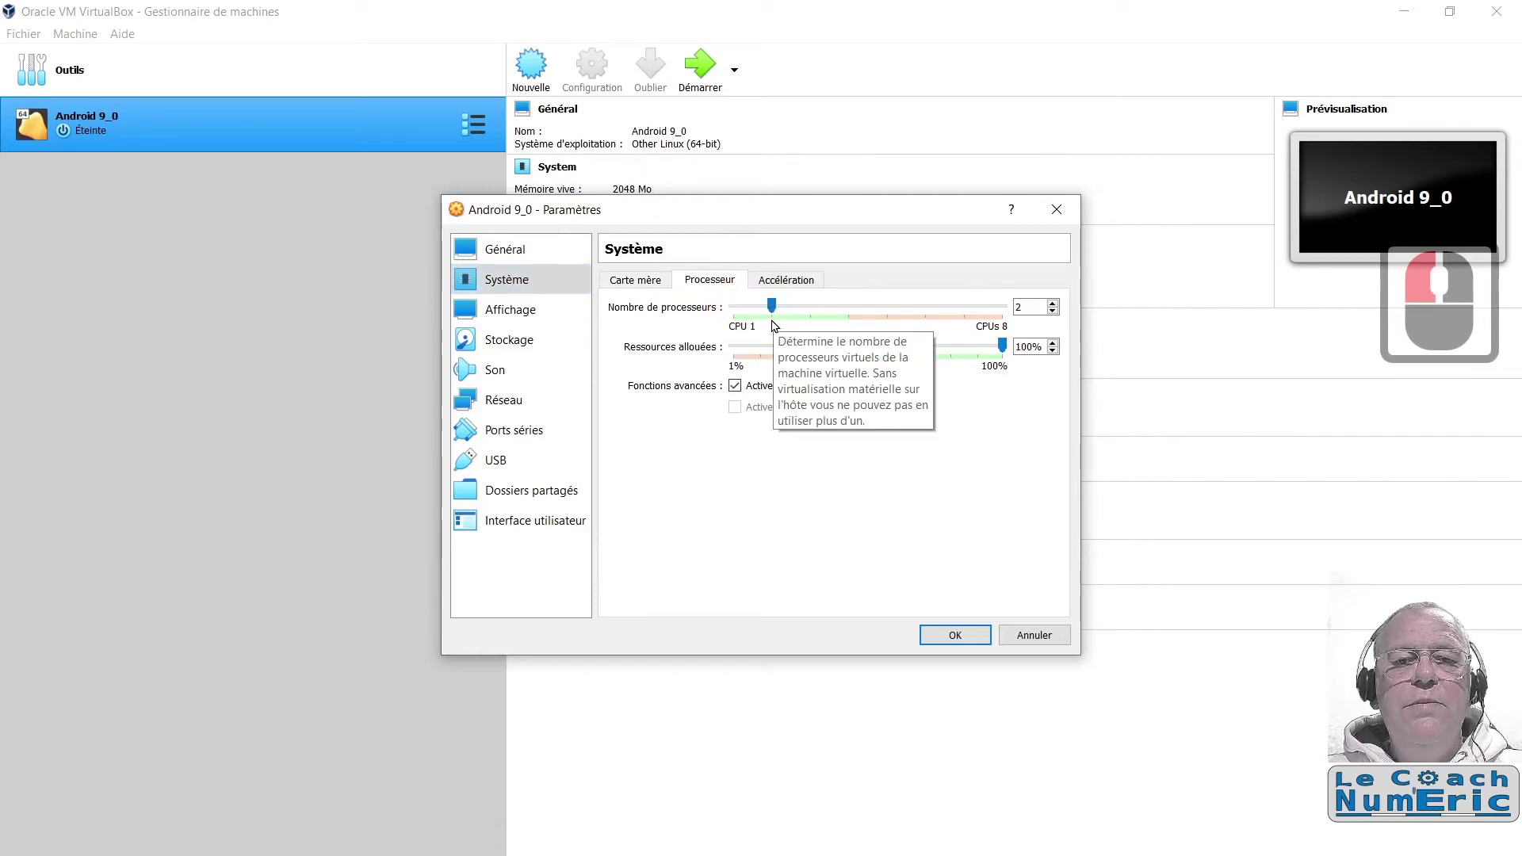
Step: Choose KVM as the paravirtualization interface on the Acceleration tab
{"action": "left_click", "coordinate": [784, 282]}
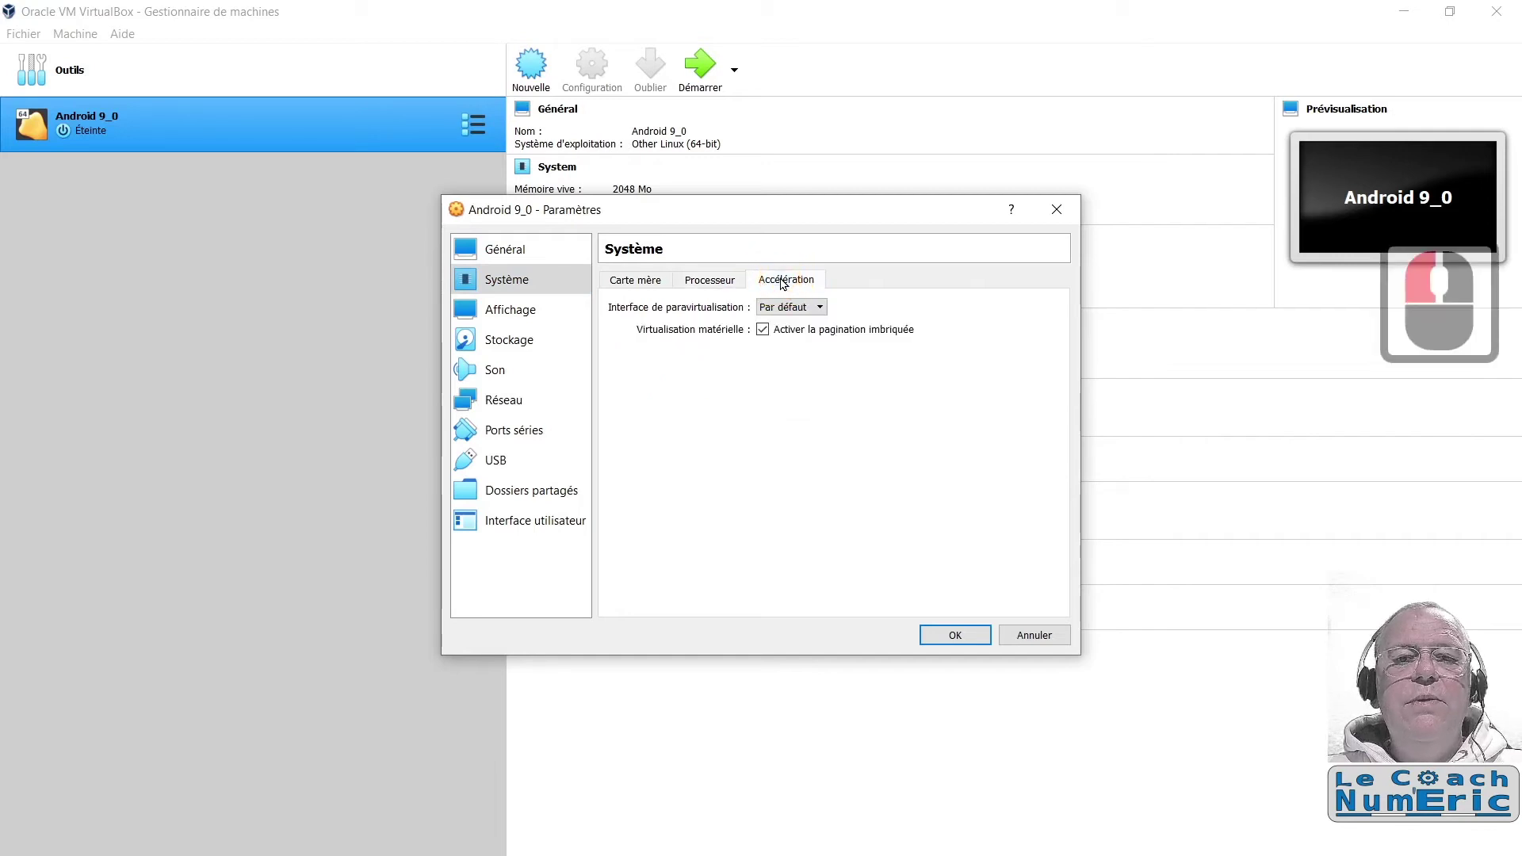
{"action": "left_click", "coordinate": [820, 309]}
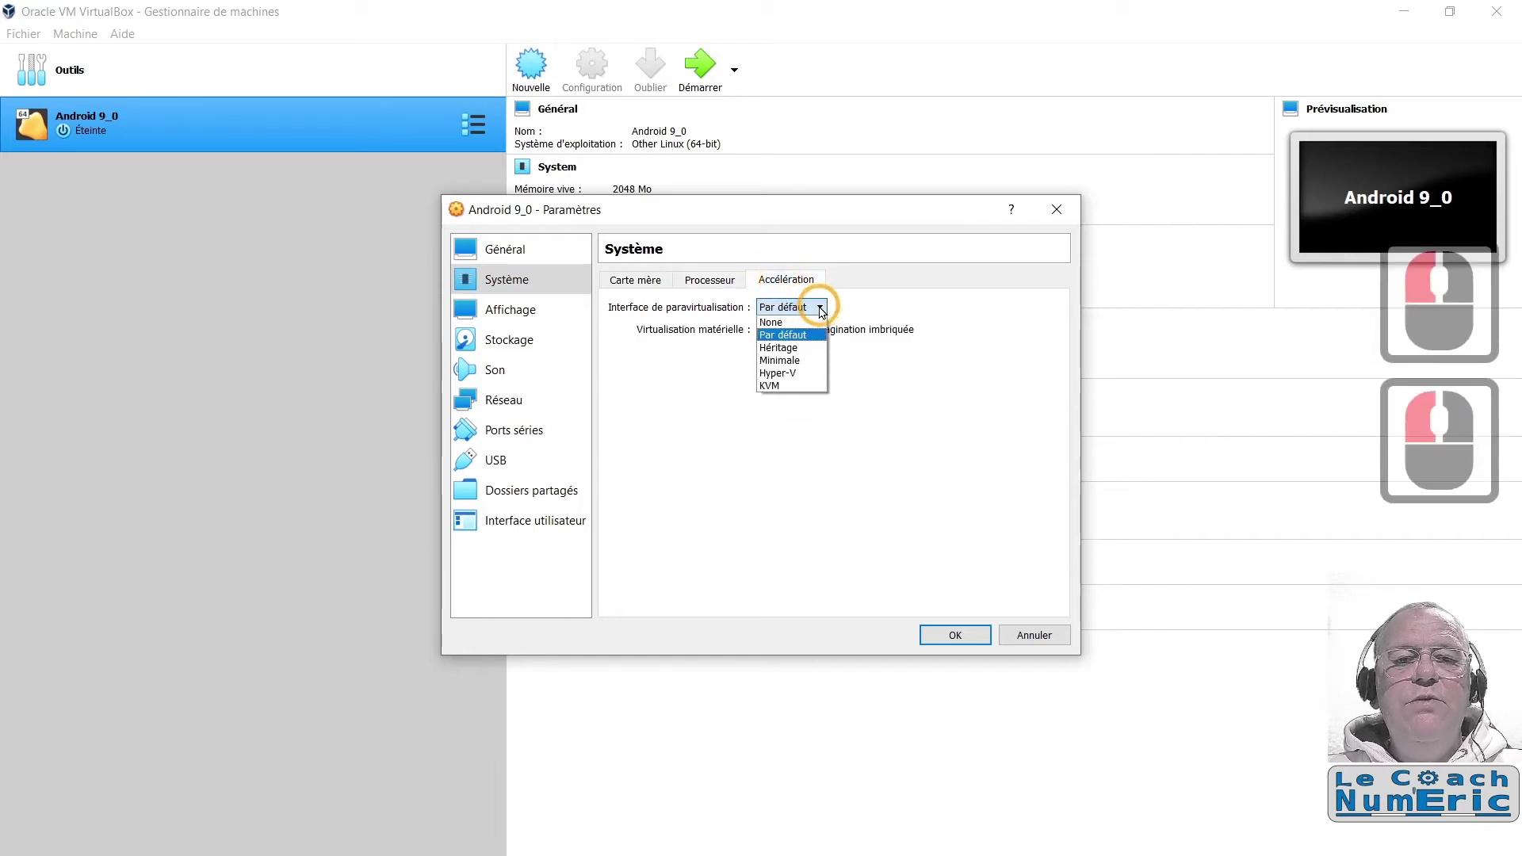
{"action": "left_click", "coordinate": [773, 386]}
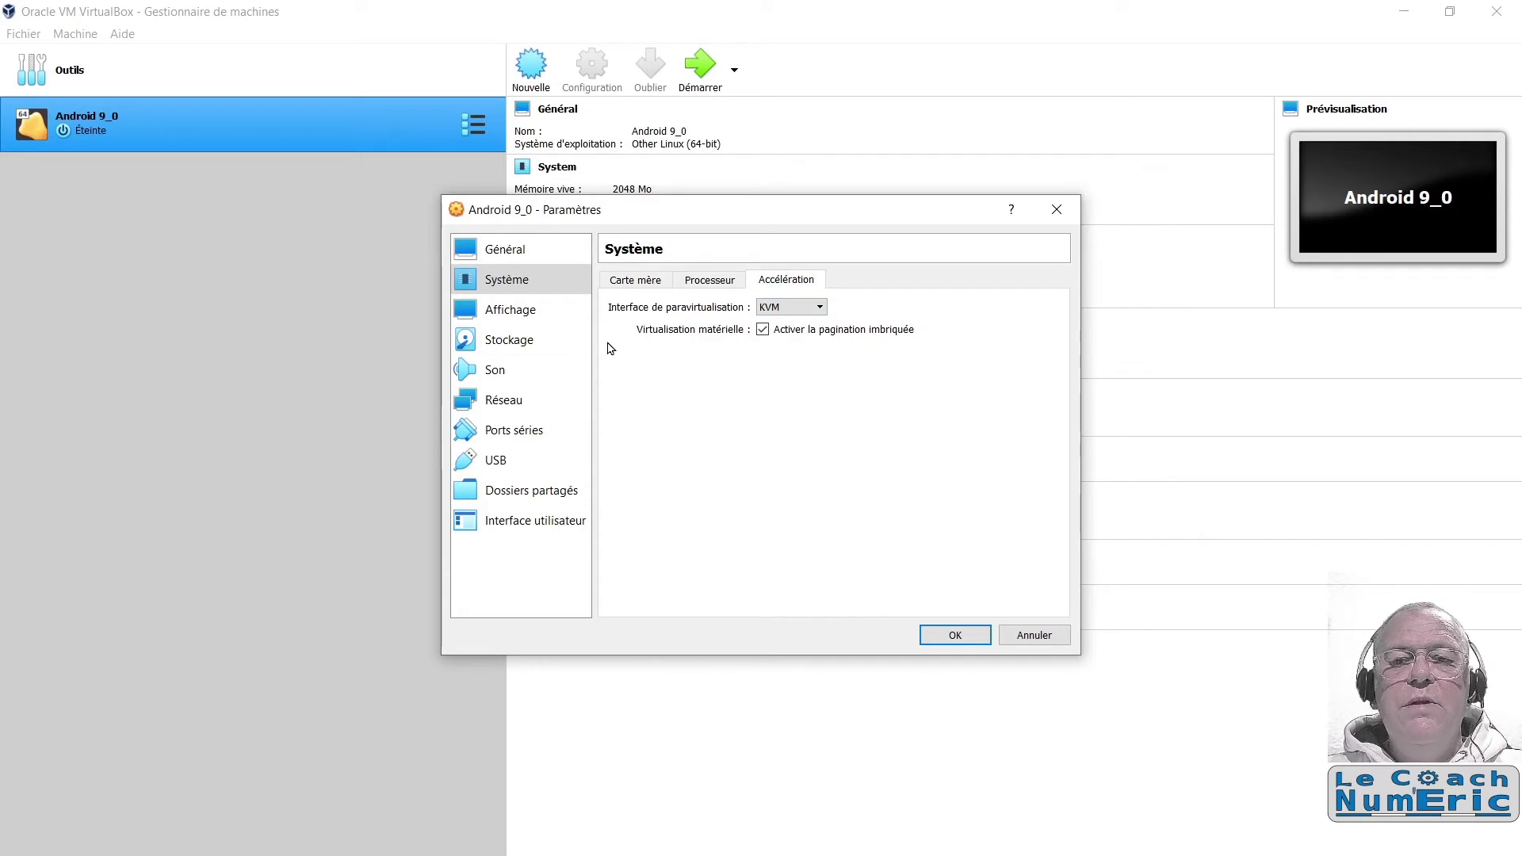
{"action": "left_click", "coordinate": [488, 311]}
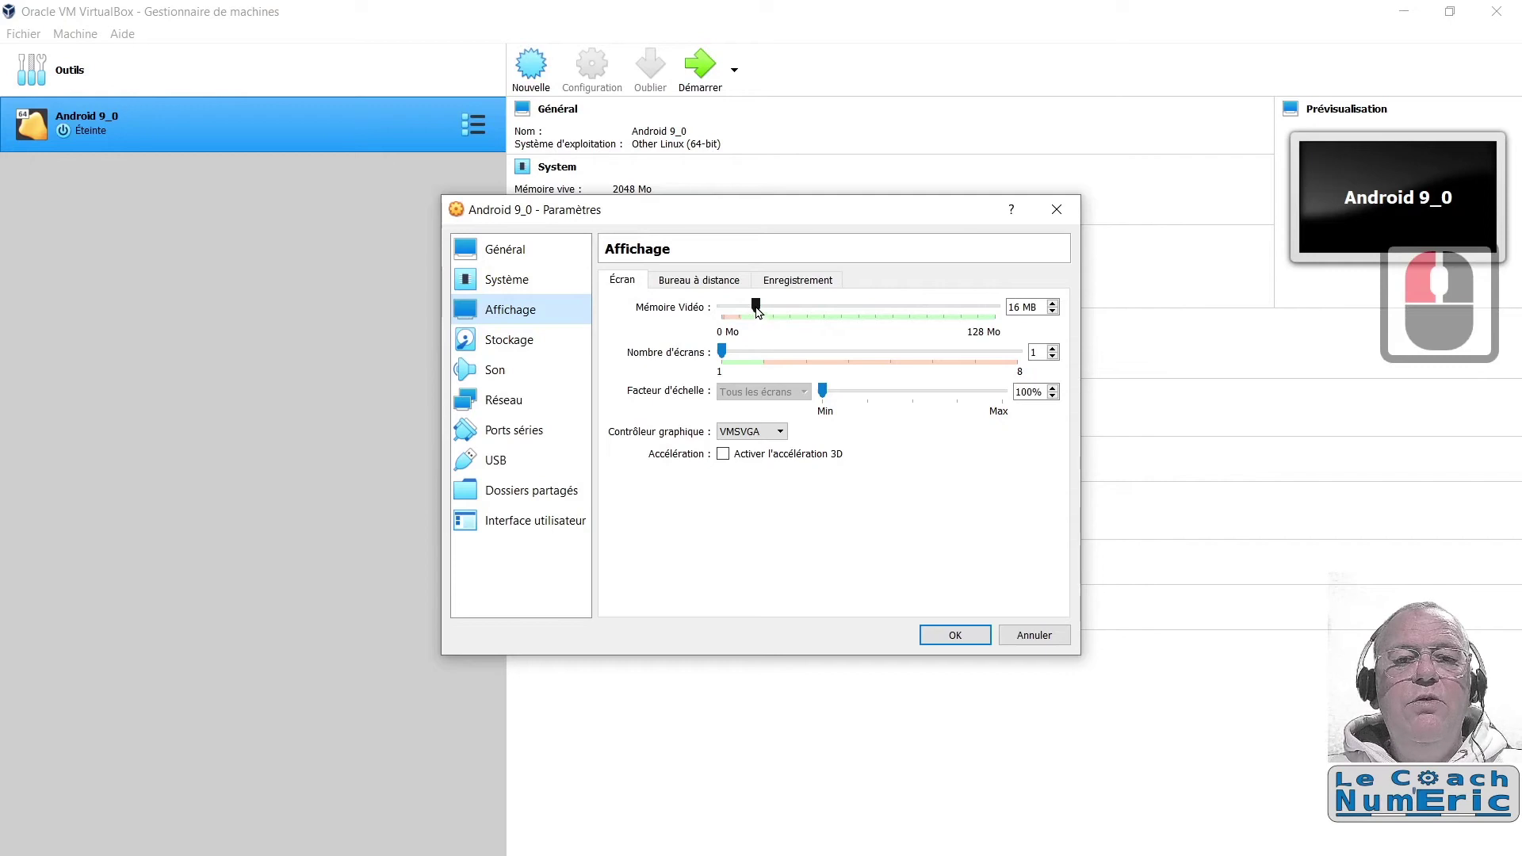
Step: In Écran, set video memory to 128 MB and the graphics controller to VBoxSVGA
{"action": "left_click_drag", "start_coordinate": [757, 311], "coordinate": [1001, 316]}
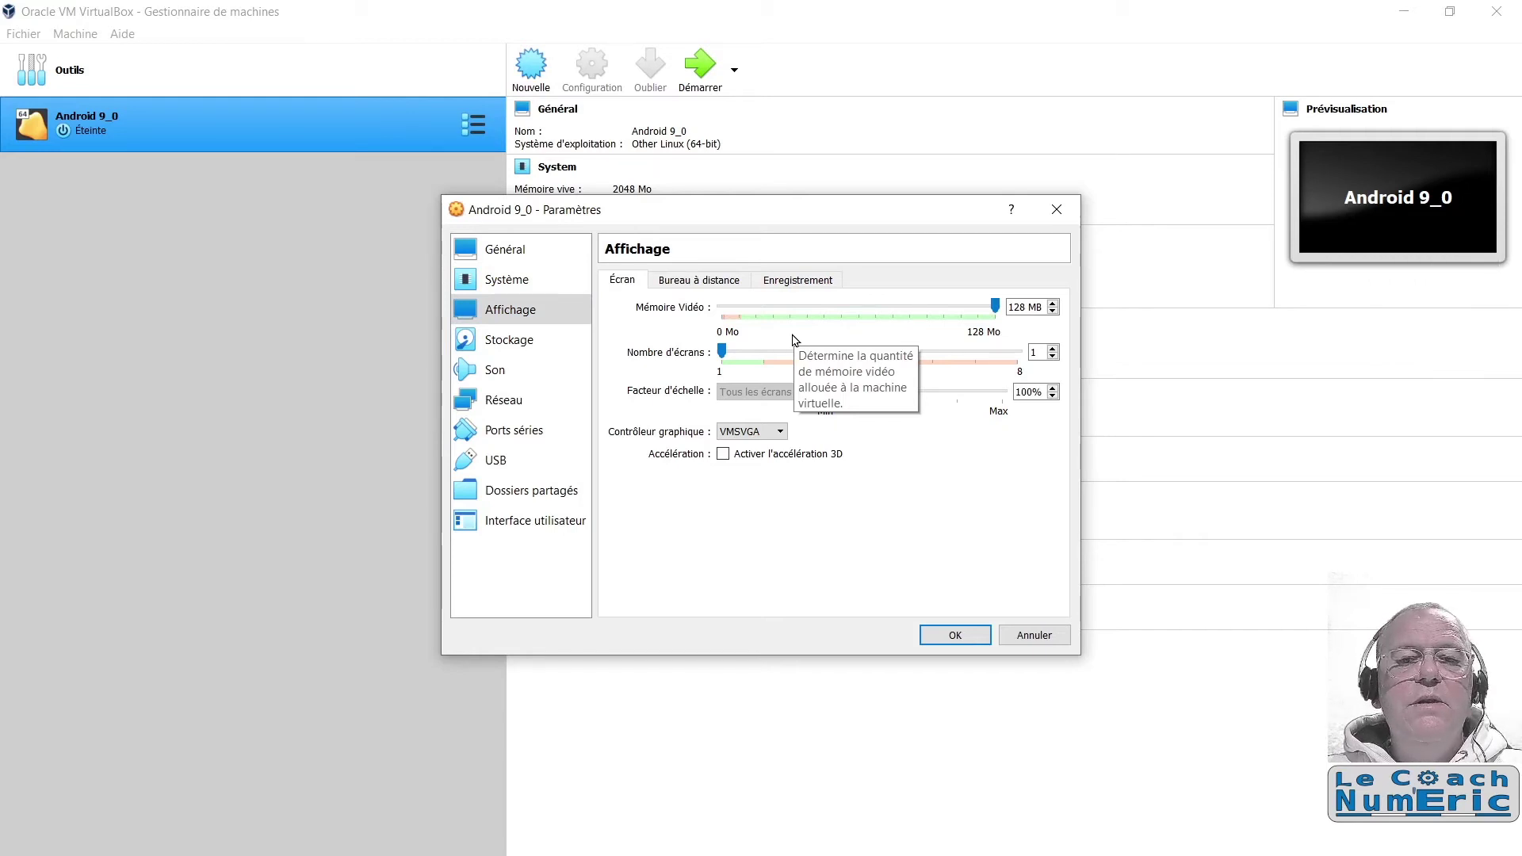
{"action": "left_click", "coordinate": [781, 432]}
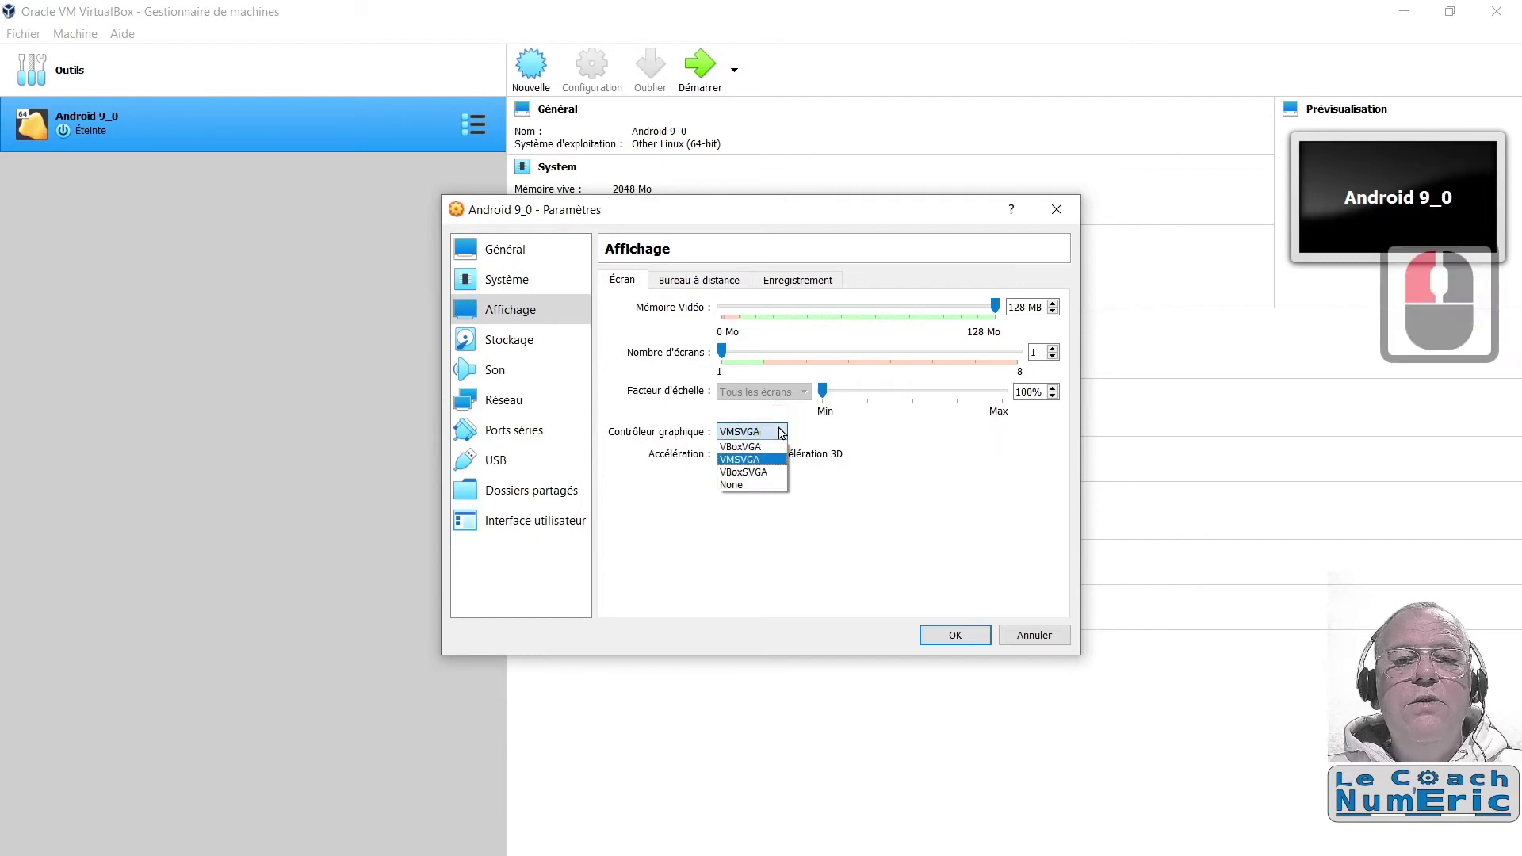
{"action": "left_click", "coordinate": [765, 474]}
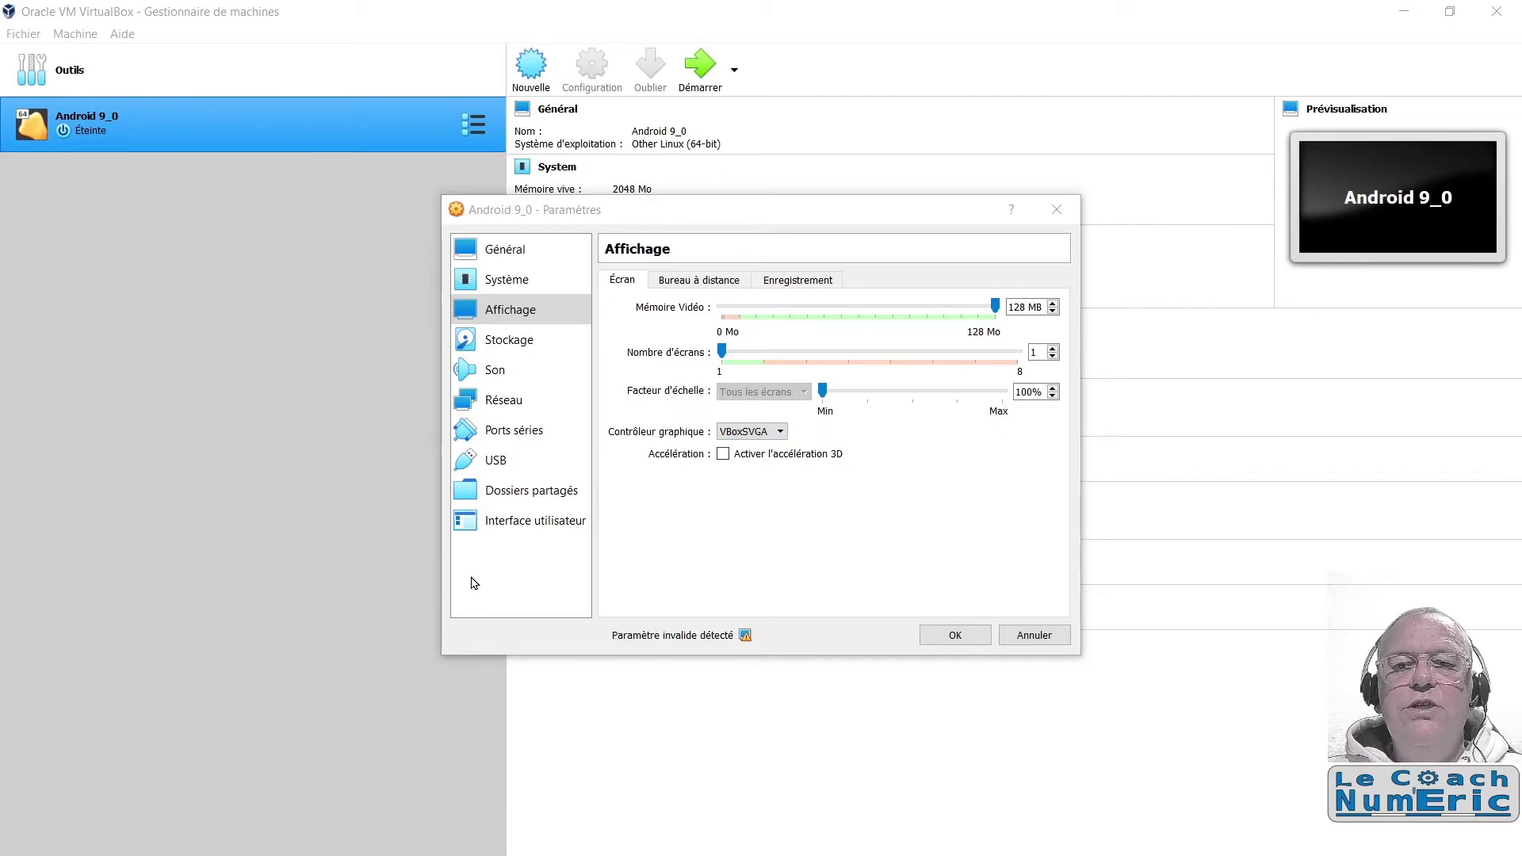
{"action": "left_click", "coordinate": [481, 349]}
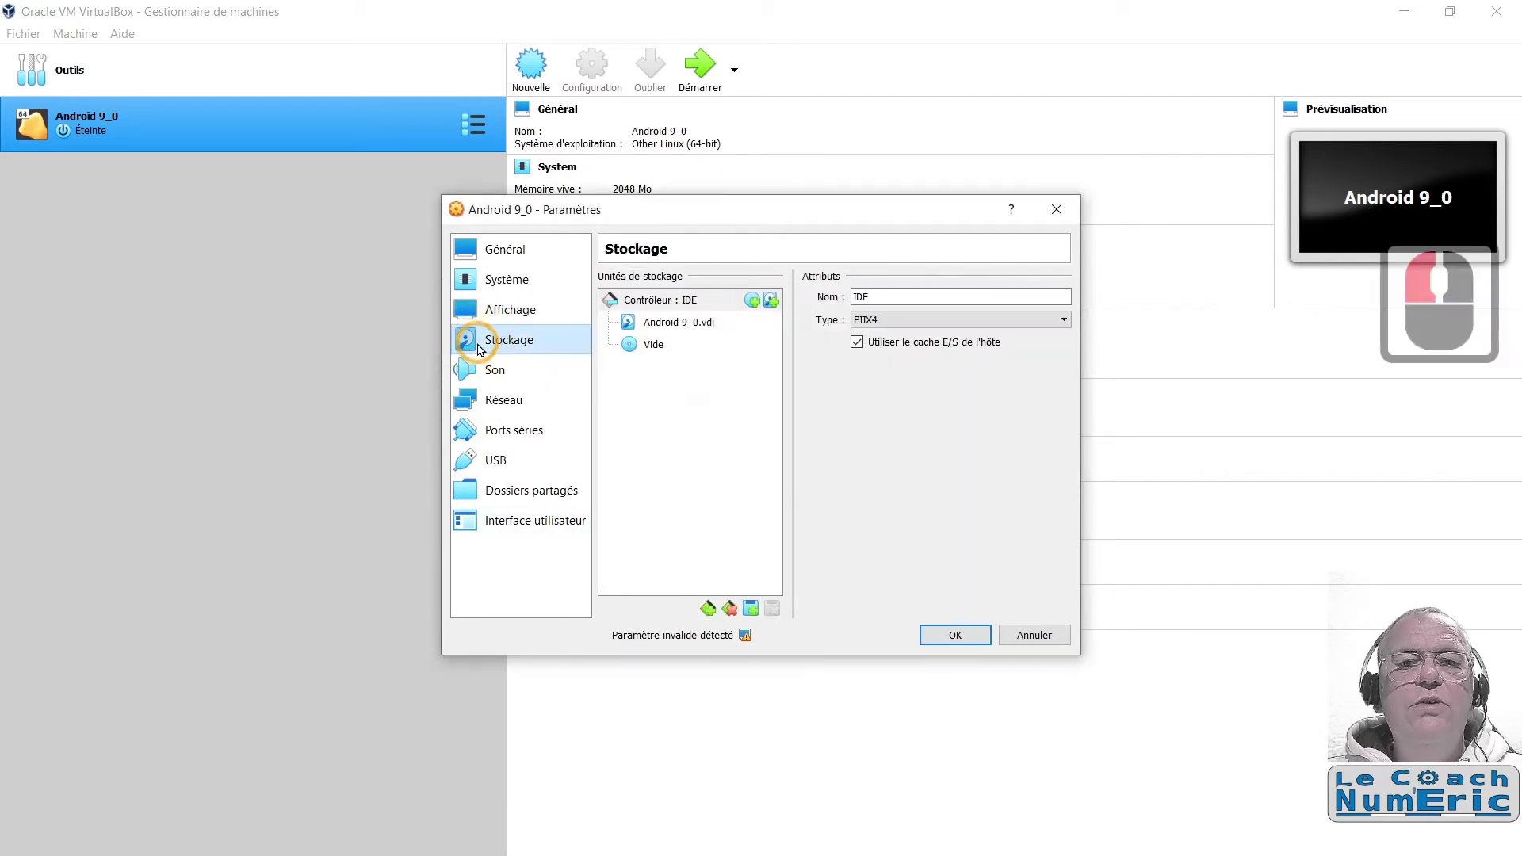
Step: Load cm-x86_64-14.1-r4.iso into the empty IDE optical drive
{"action": "left_click", "coordinate": [639, 348]}
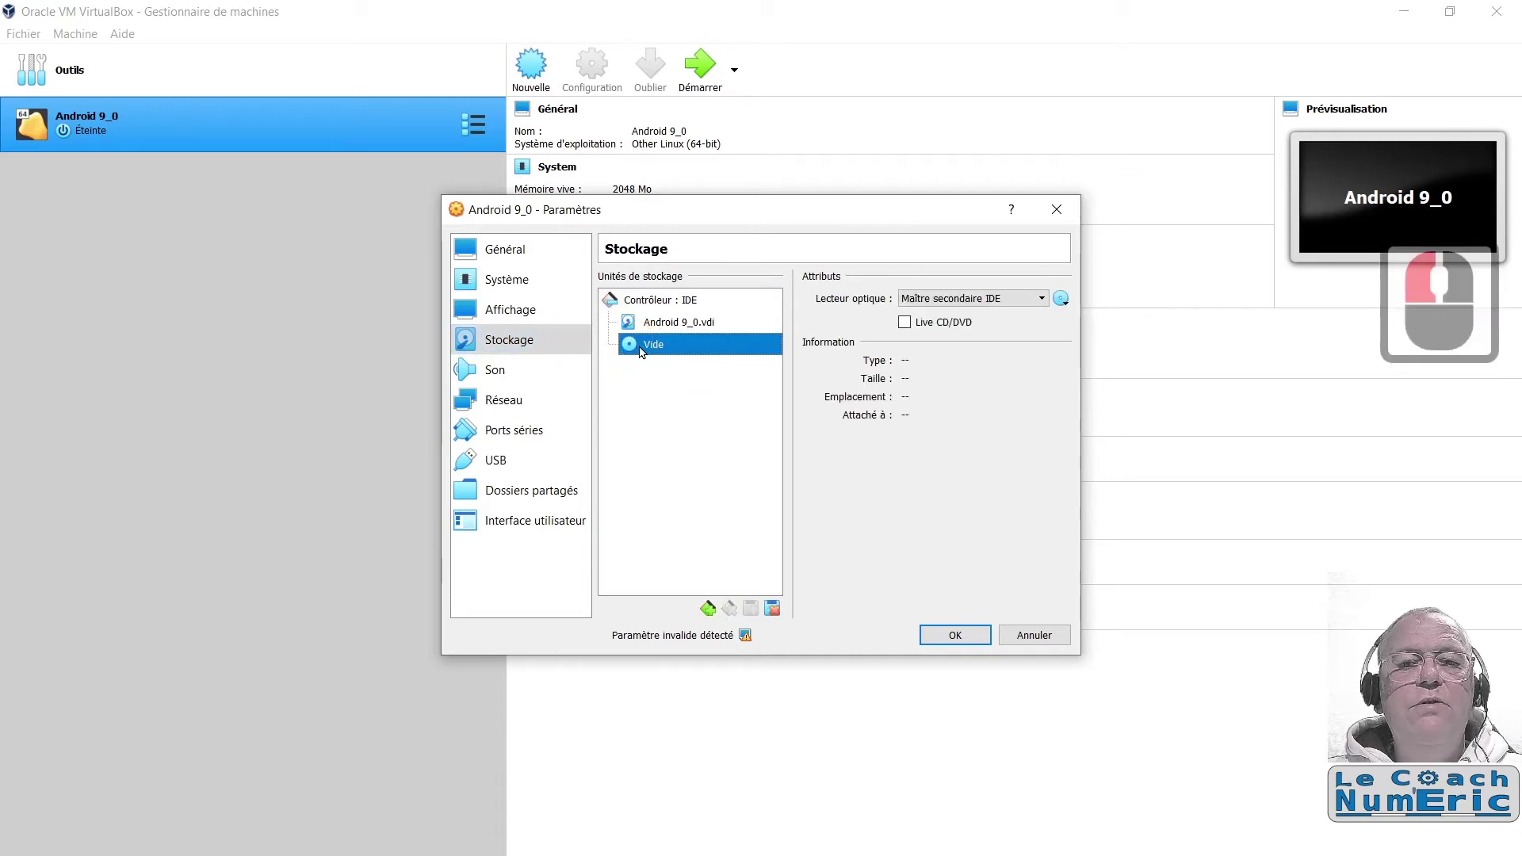
{"action": "left_click", "coordinate": [1061, 299]}
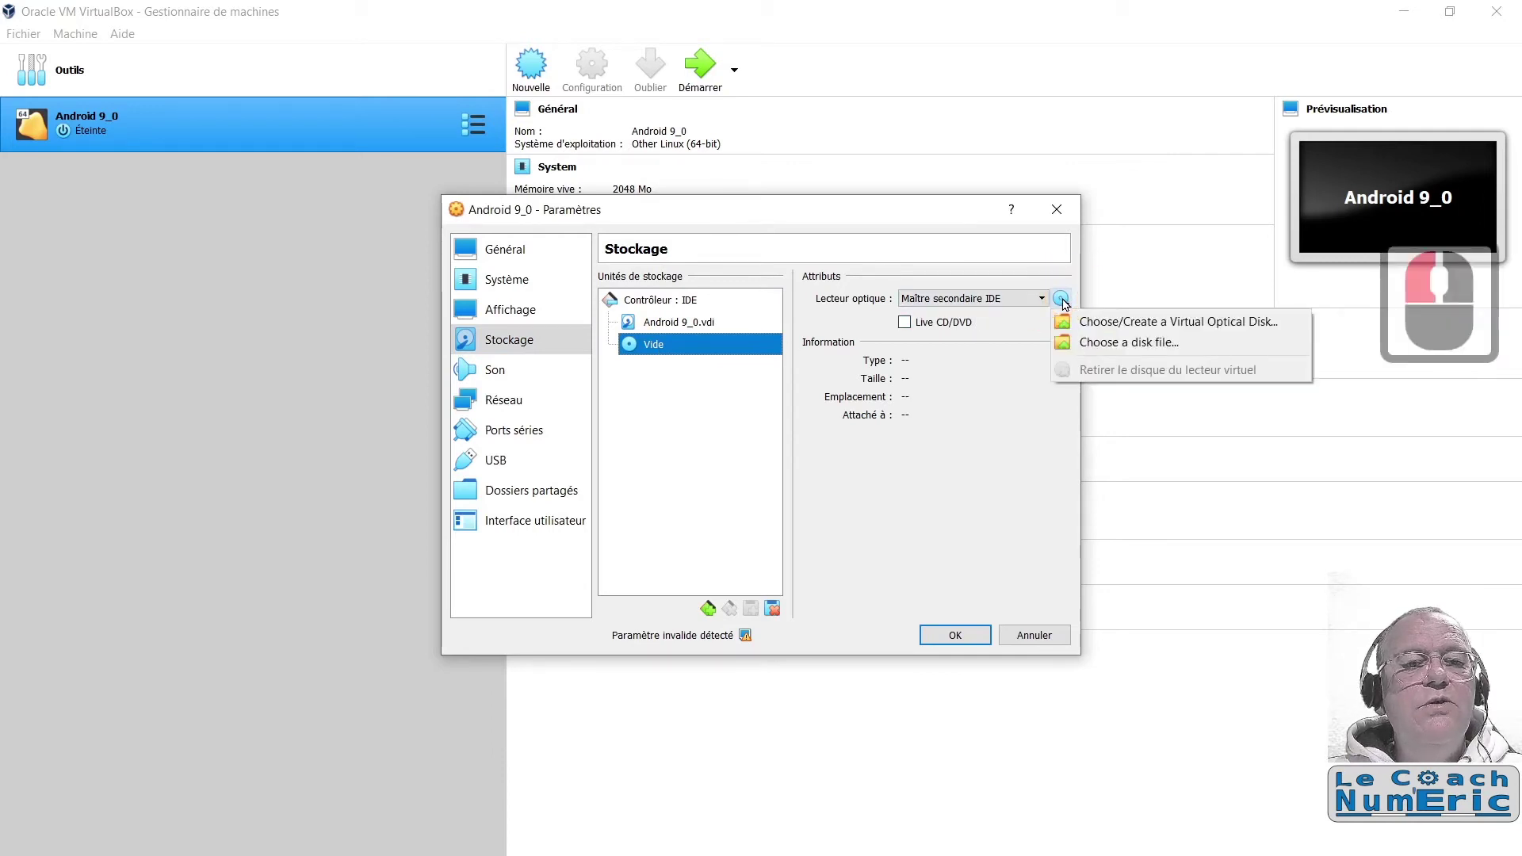
{"action": "left_click", "coordinate": [1104, 347]}
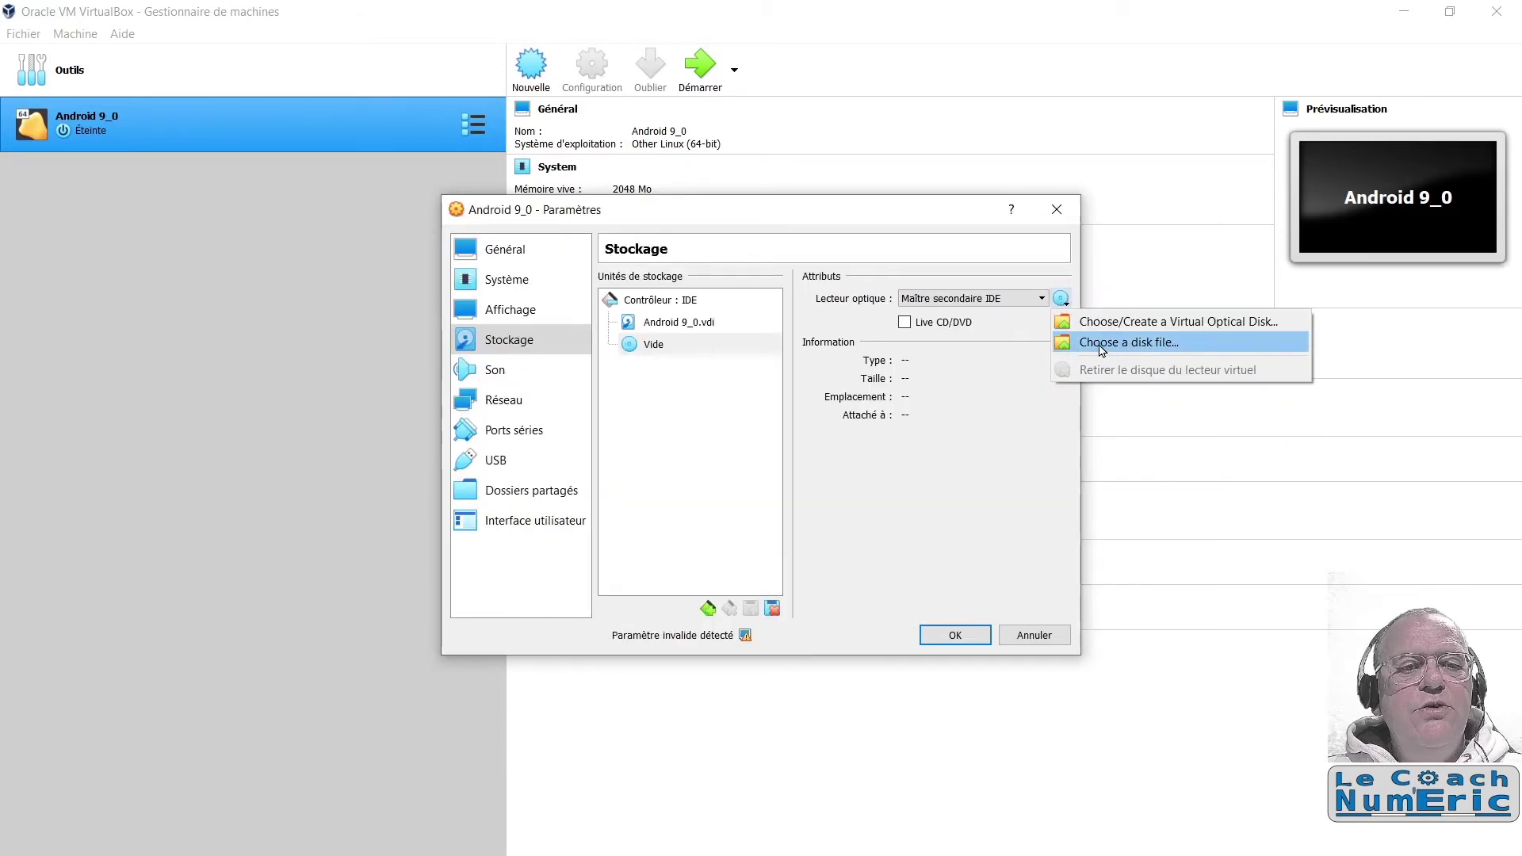
{"action": "left_click", "coordinate": [1152, 350]}
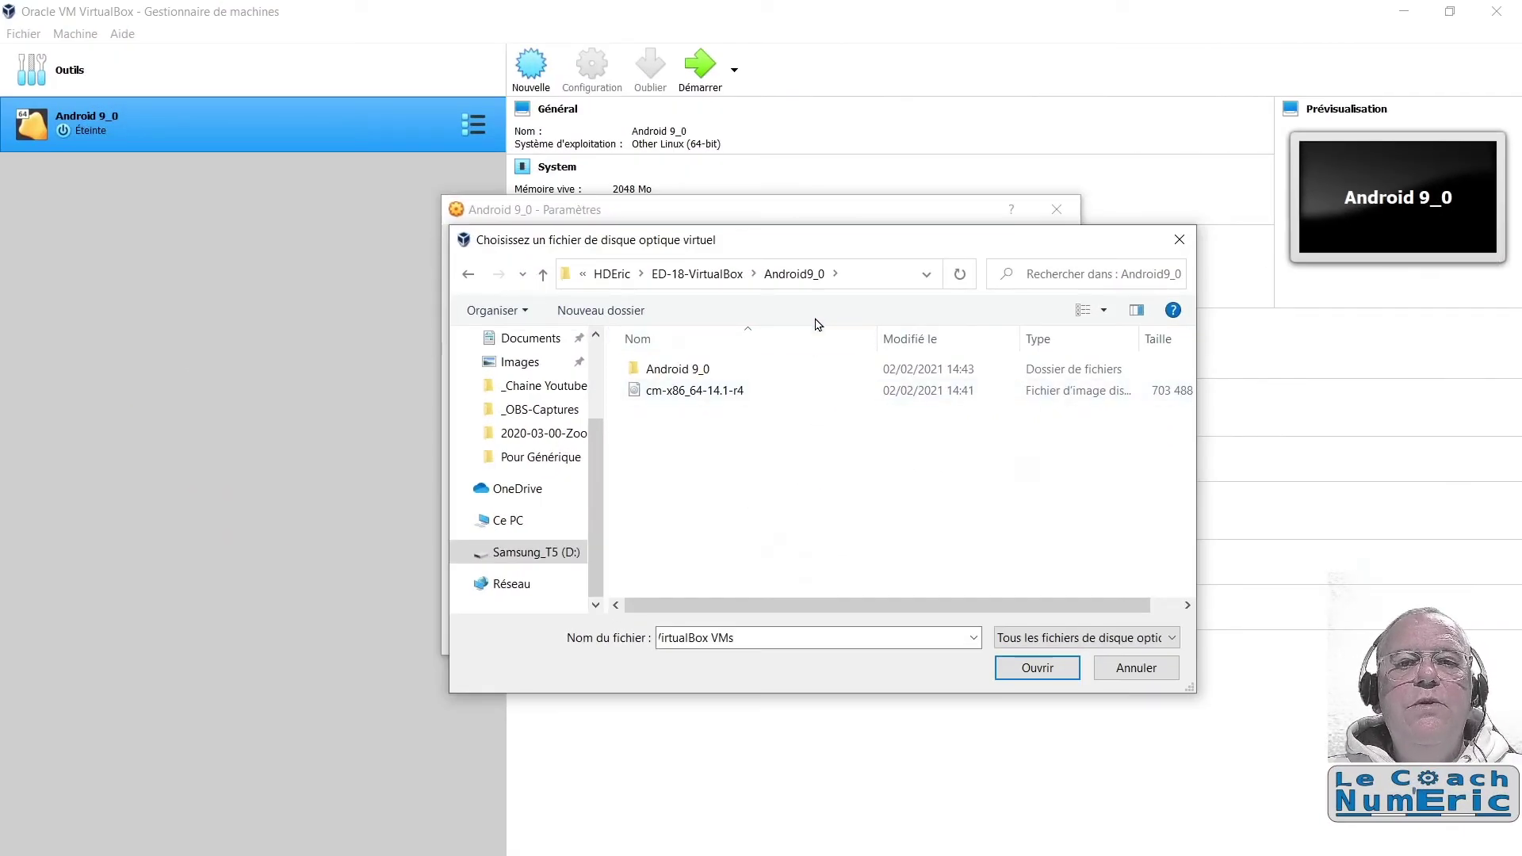
{"action": "left_click", "coordinate": [691, 394]}
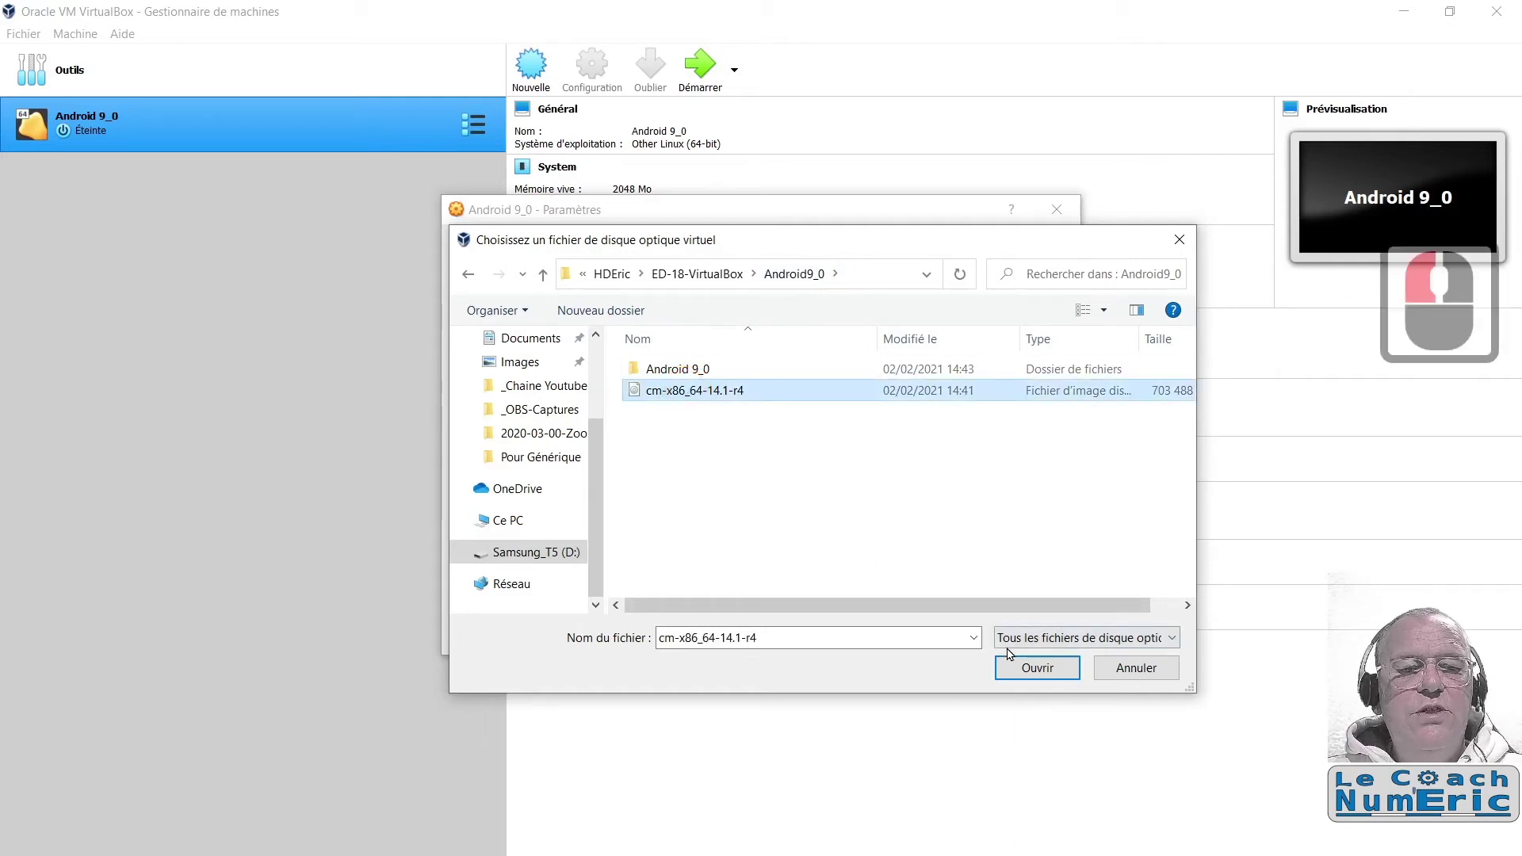
{"action": "left_click", "coordinate": [1037, 668]}
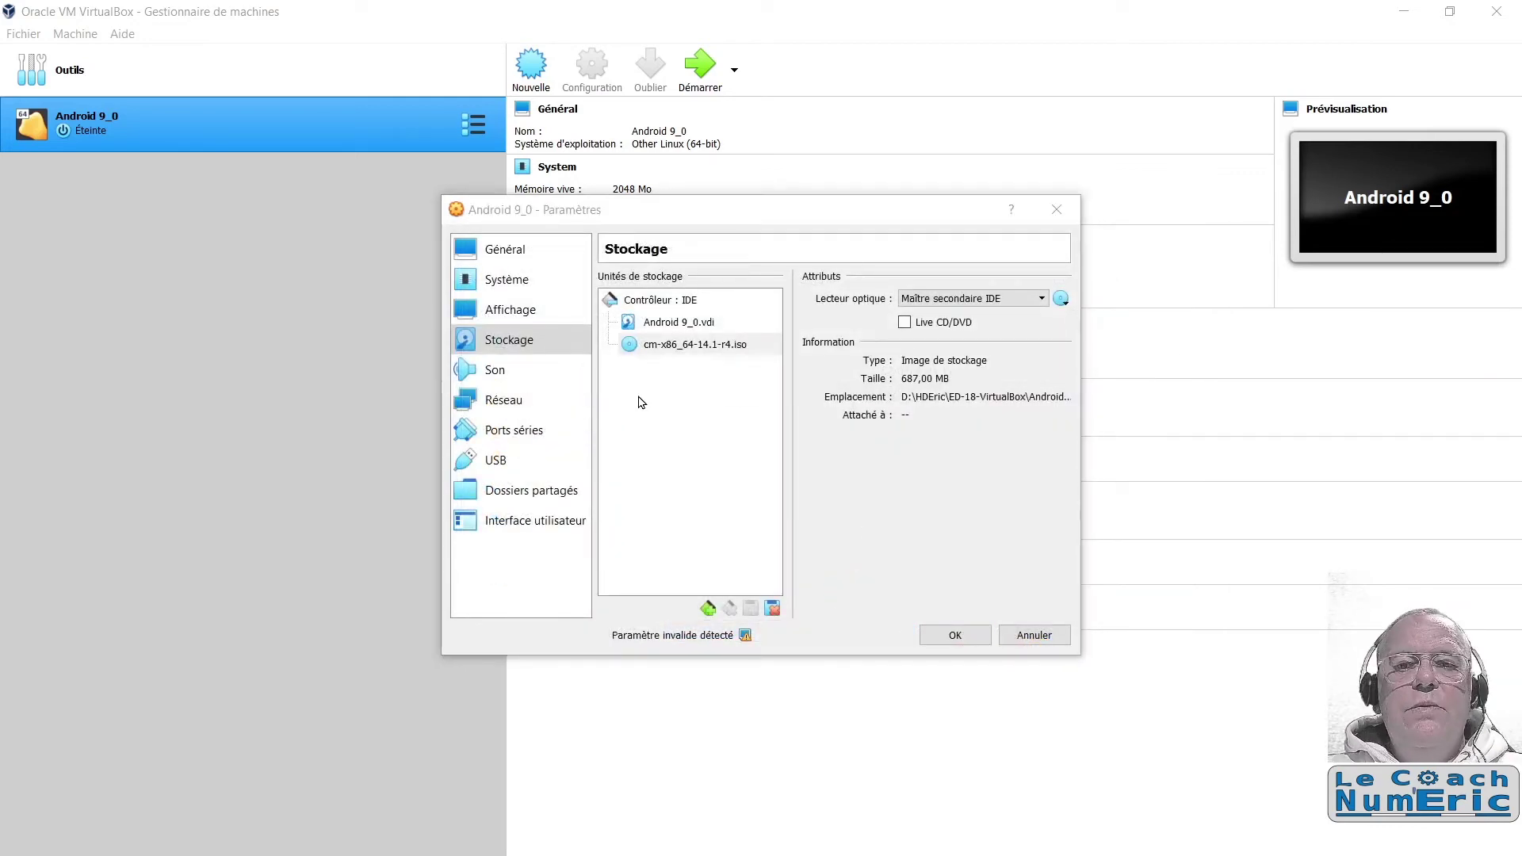
{"action": "left_click", "coordinate": [500, 373]}
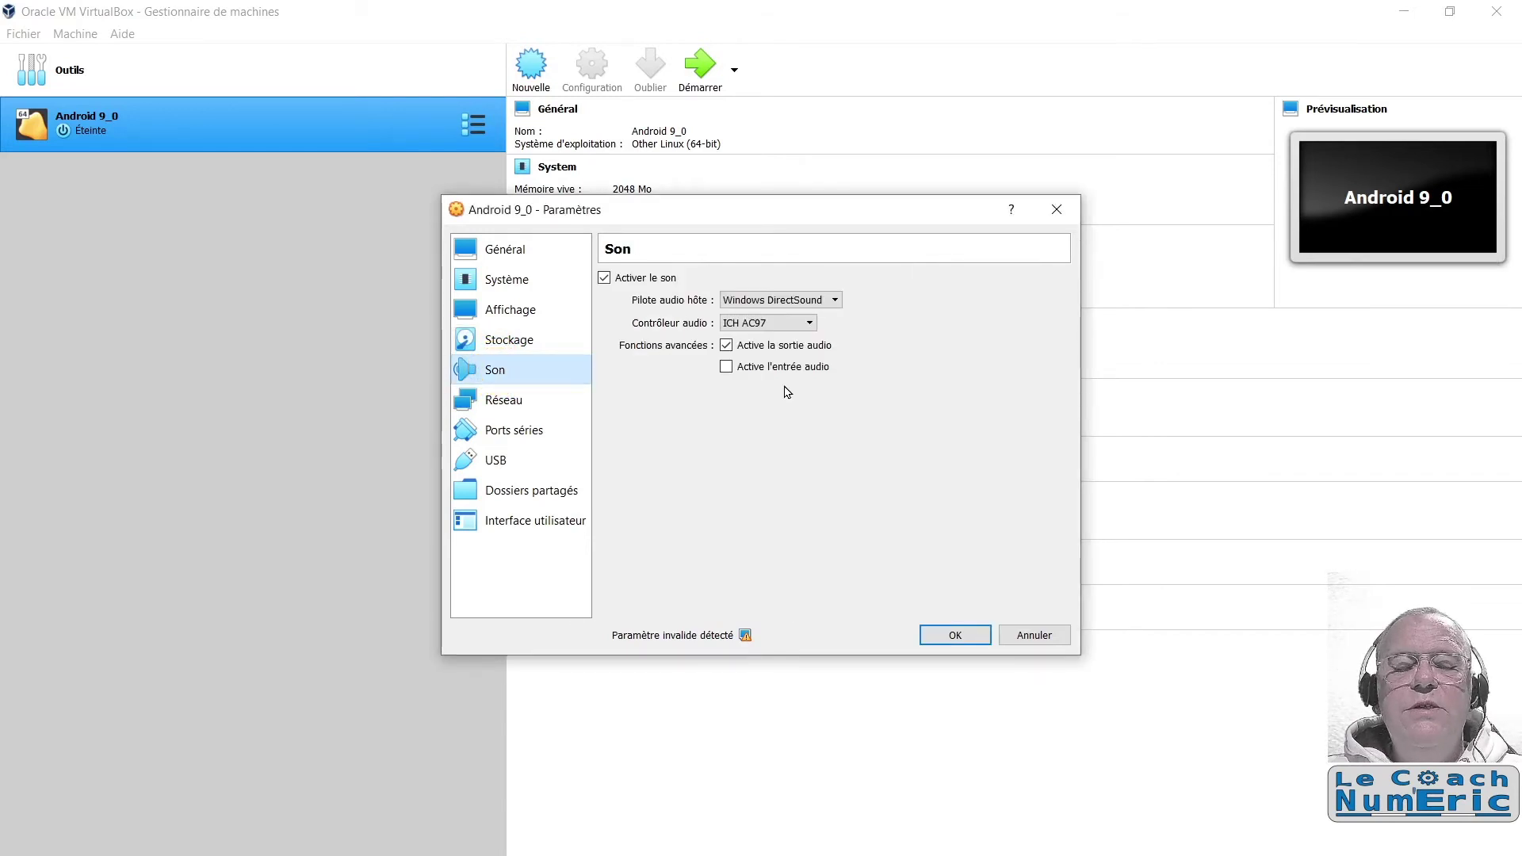
Step: Confirm Adapter 1 uses NAT and save the Android 9_0 settings with OK
{"action": "left_click", "coordinate": [502, 402]}
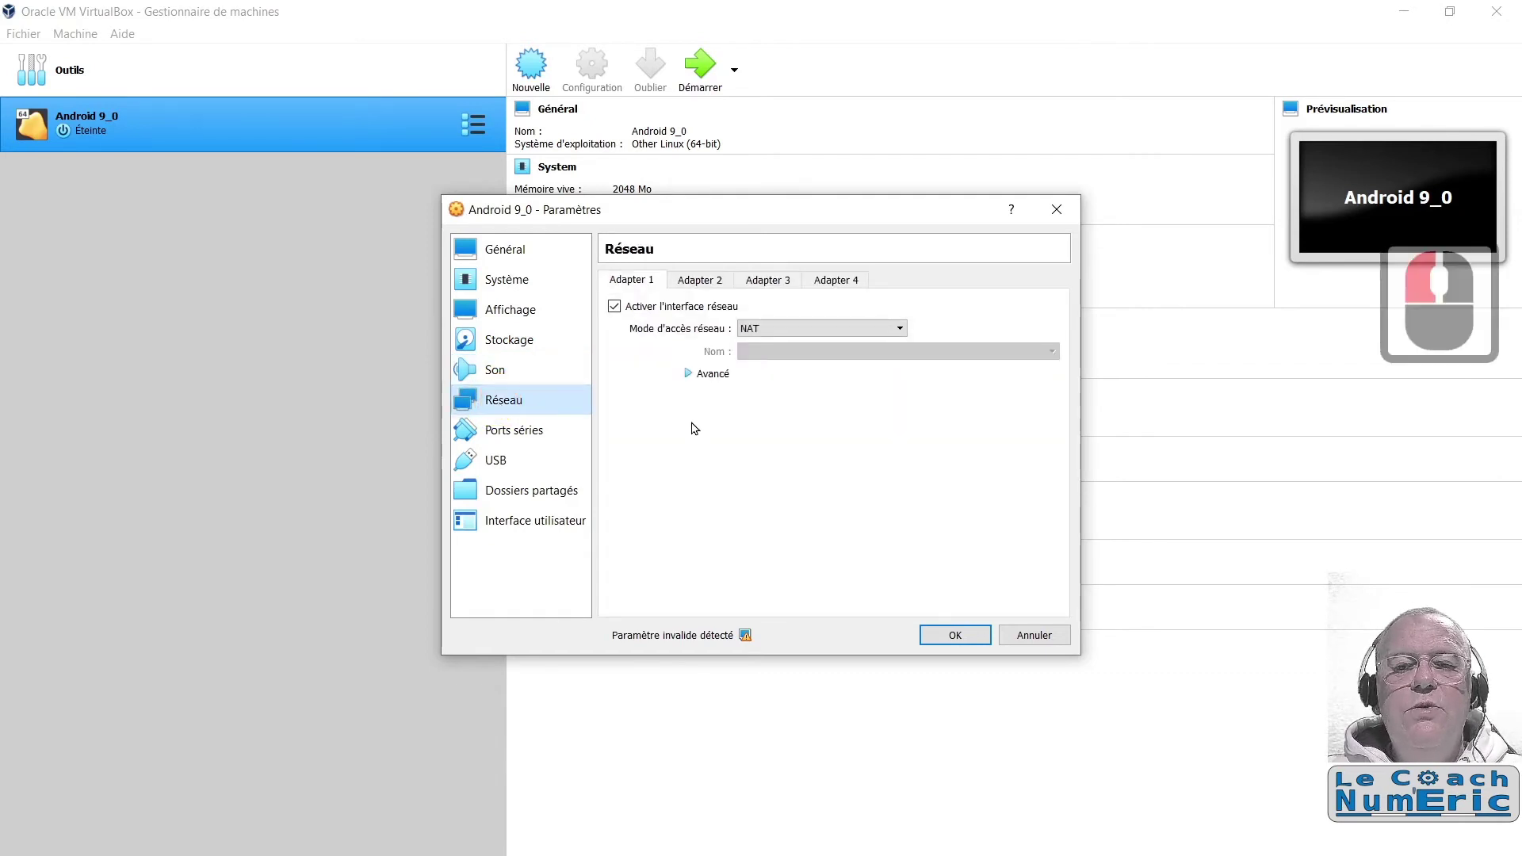
{"action": "left_click", "coordinate": [955, 636]}
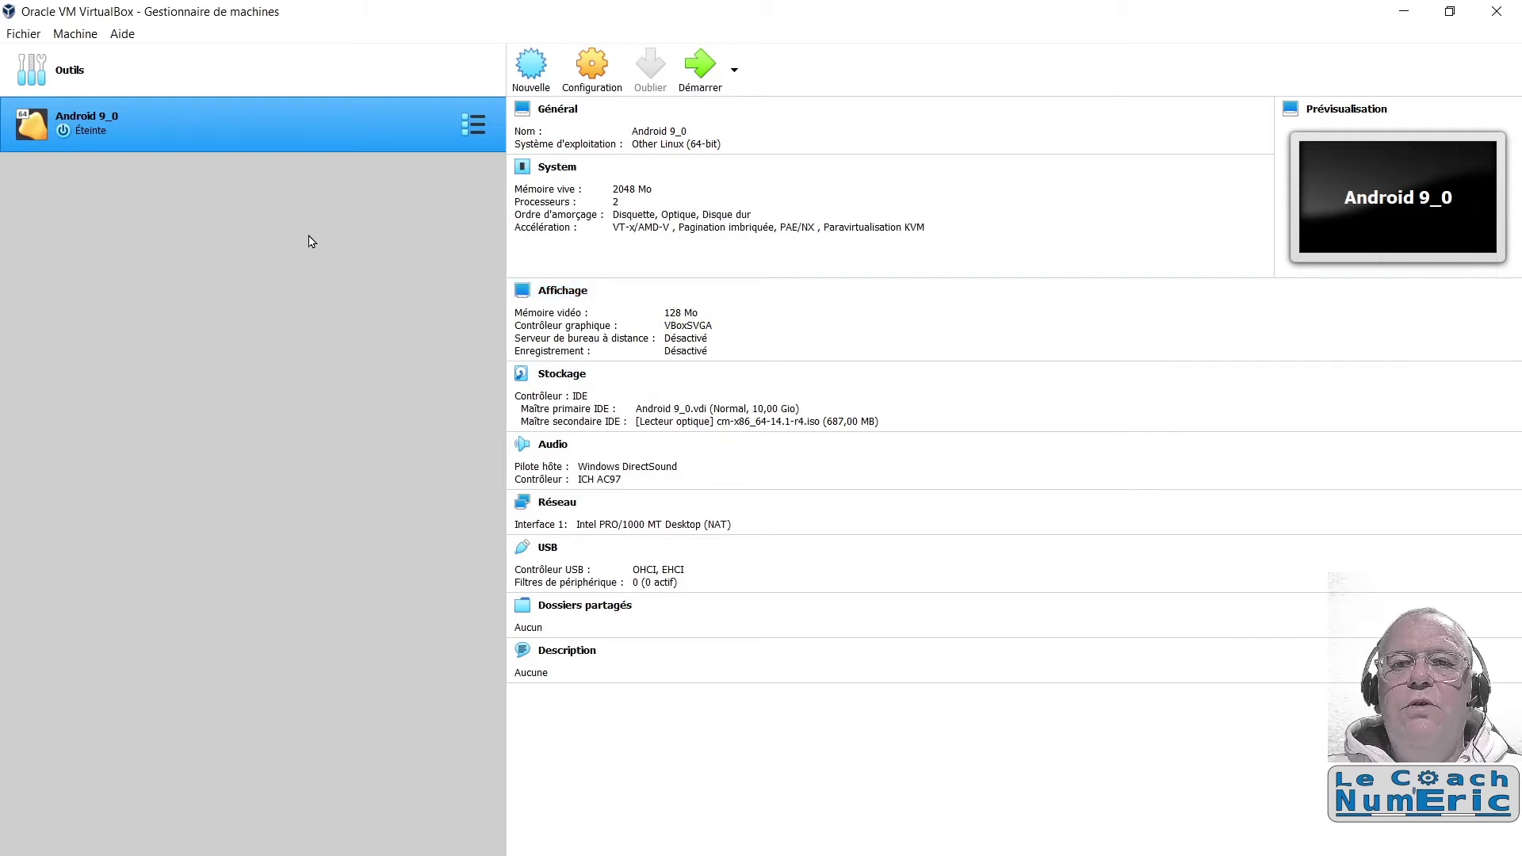
{"action": "left_click", "coordinate": [235, 125]}
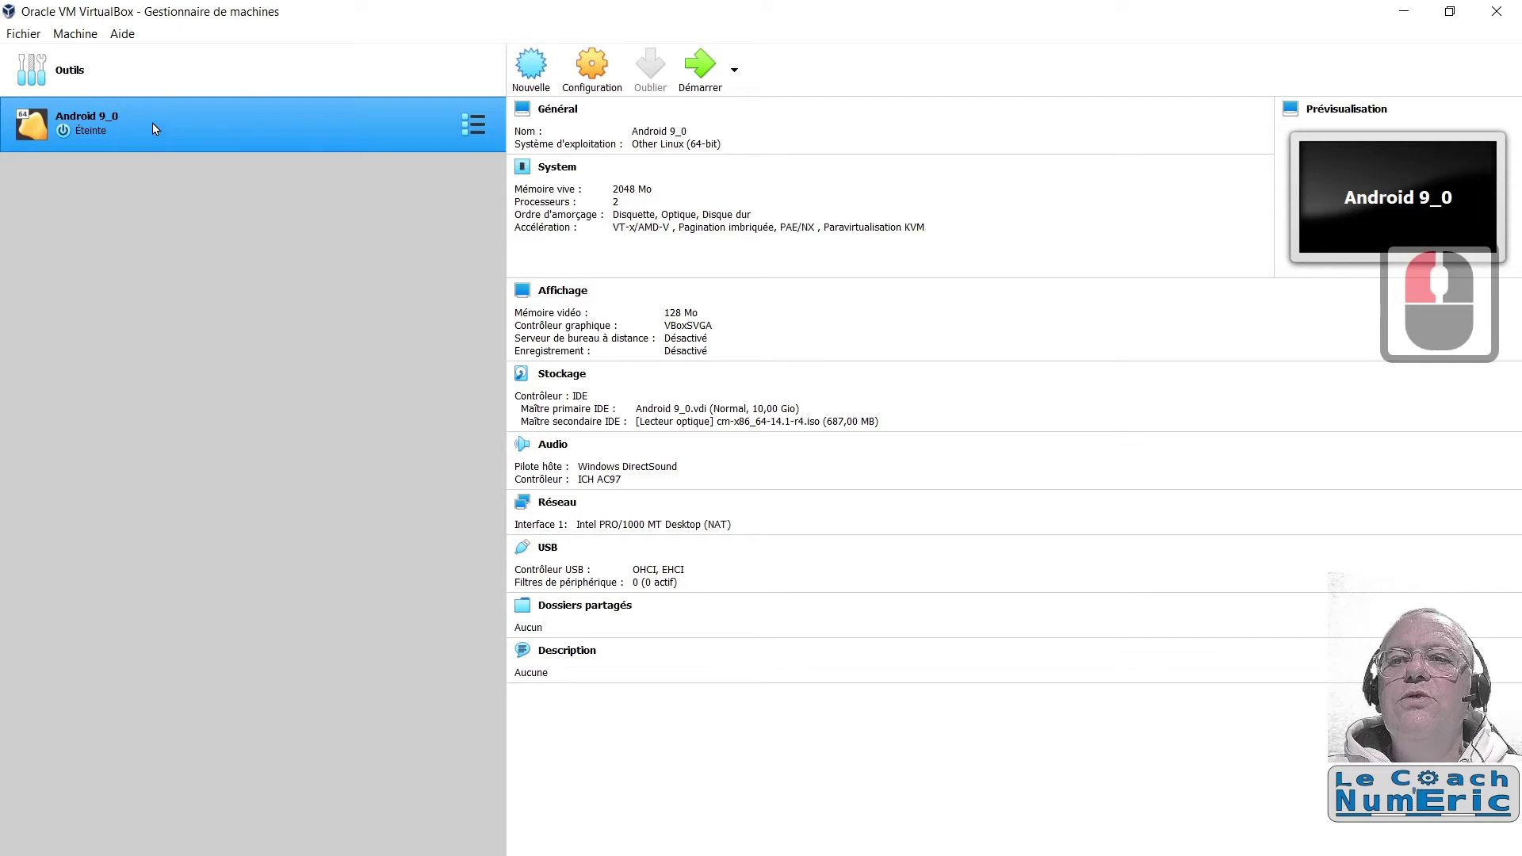
Step: Start Android 9_0 from cm-x86_64-14.1-r4.iso and maximize the VM window at the boot menu
{"action": "left_click", "coordinate": [699, 72]}
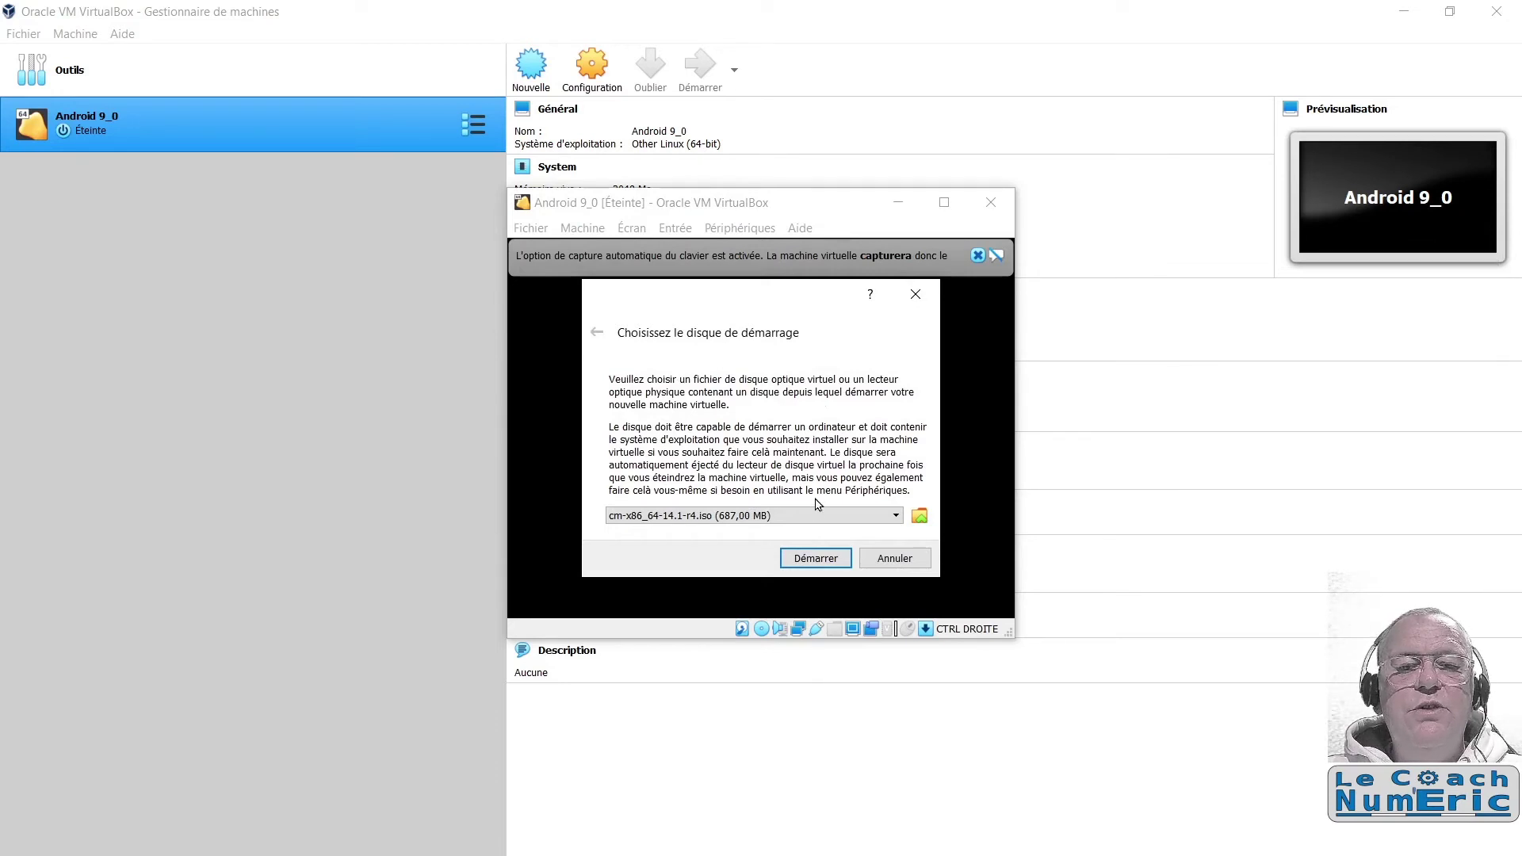
{"action": "left_click", "coordinate": [814, 560]}
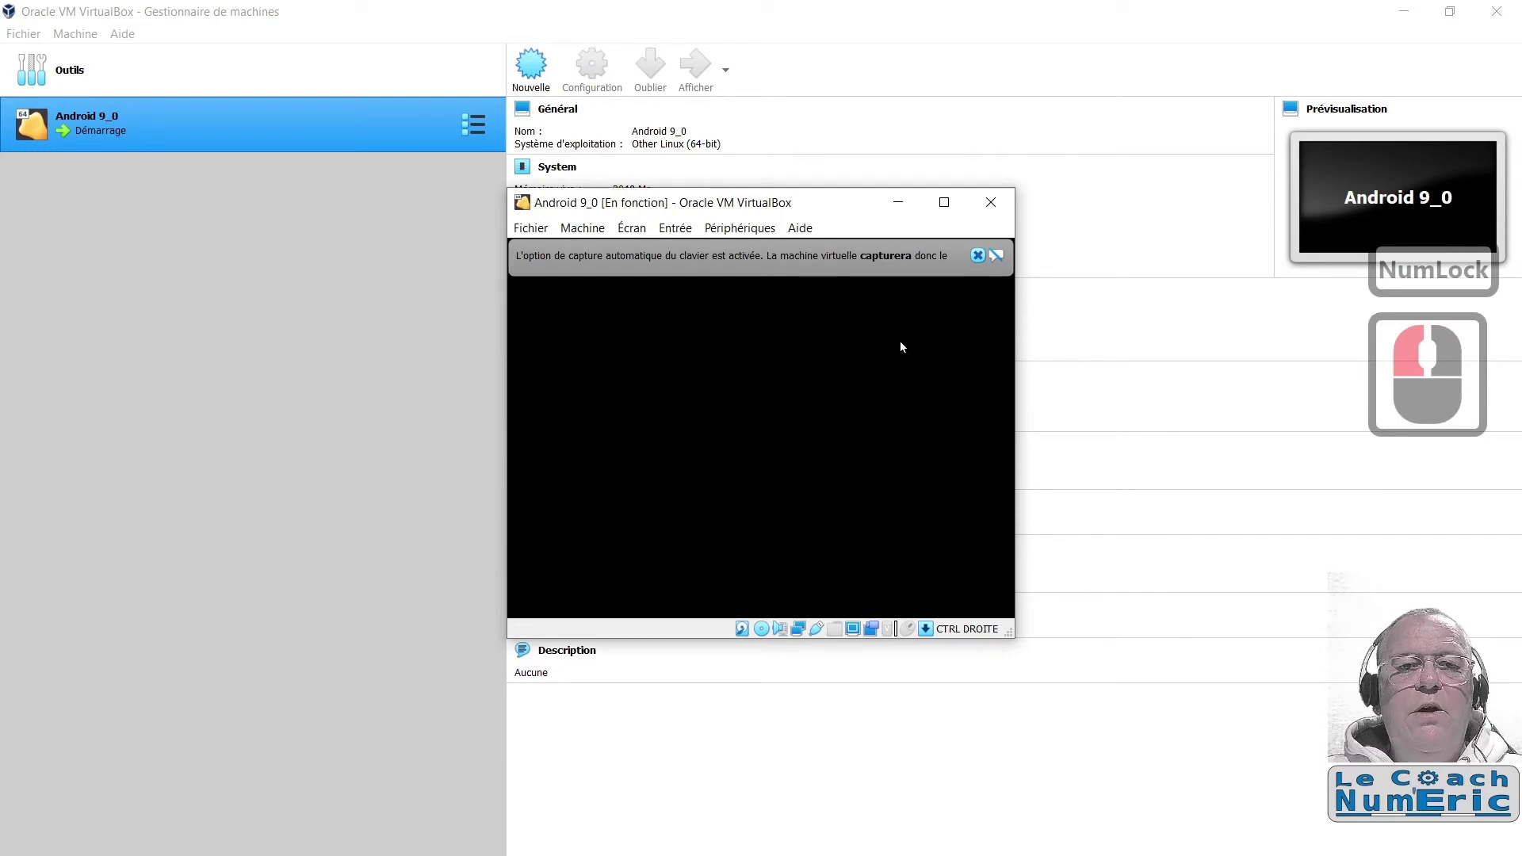
{"action": "left_click", "coordinate": [943, 203]}
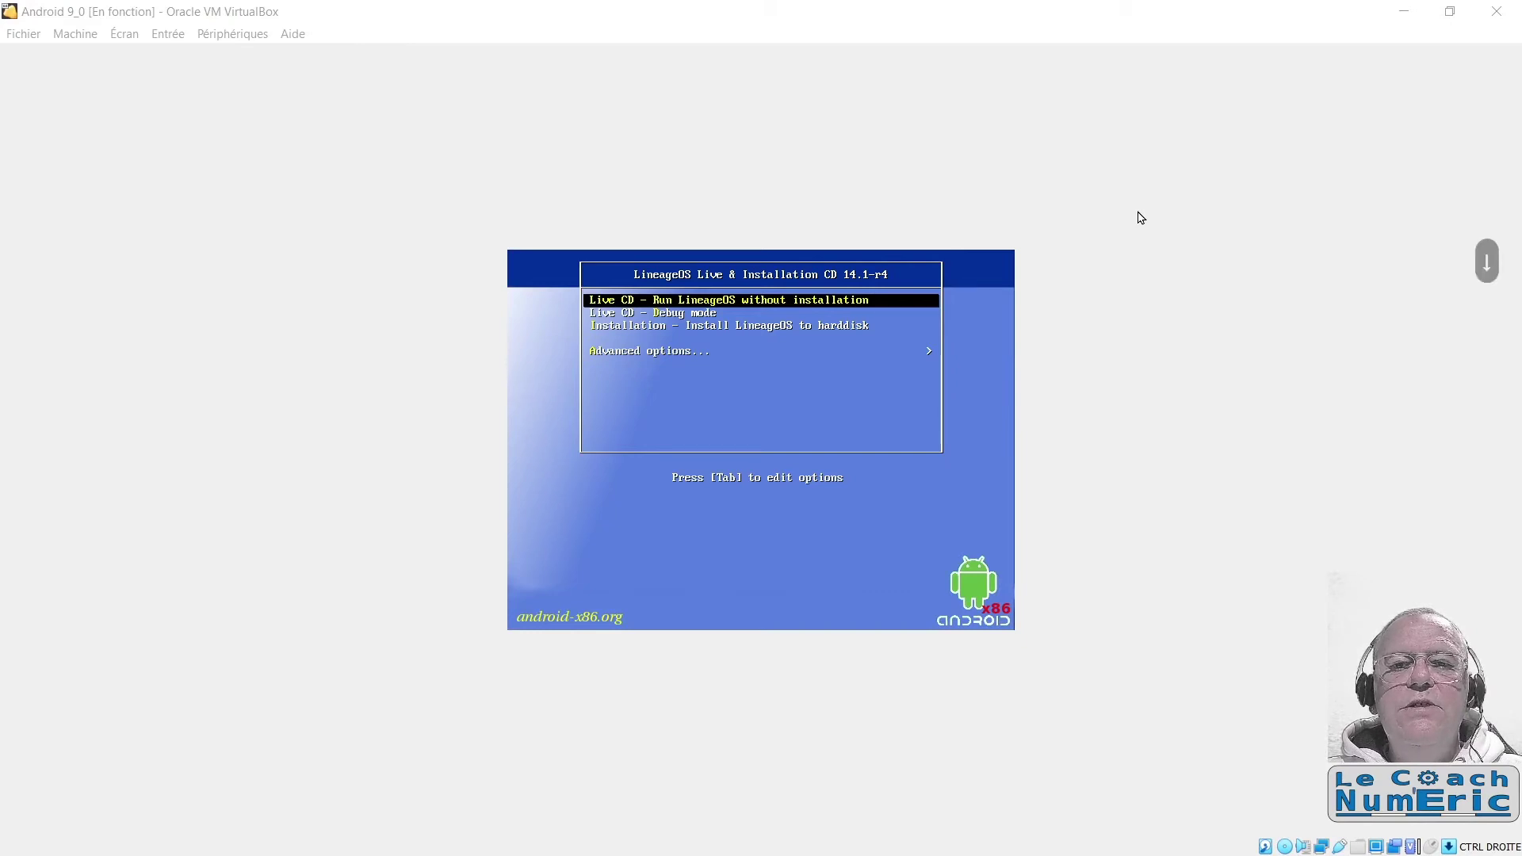
Step: Choose Advanced options > Auto_Installation in the LineageOS boot menu to install to hard disk
{"action": "key", "text": "Down"}
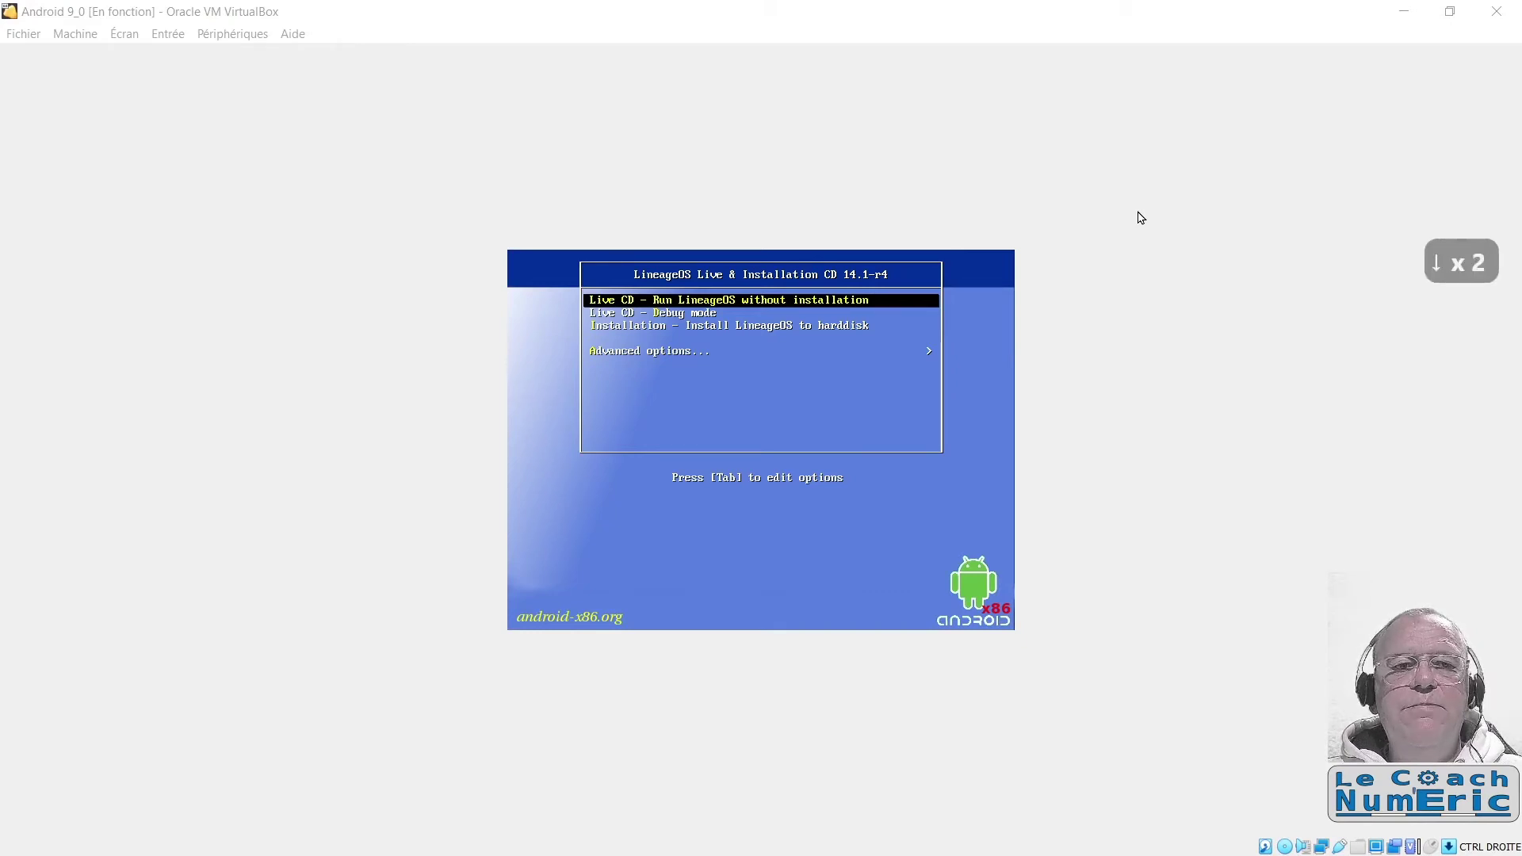
{"action": "left_click", "coordinate": [1140, 217]}
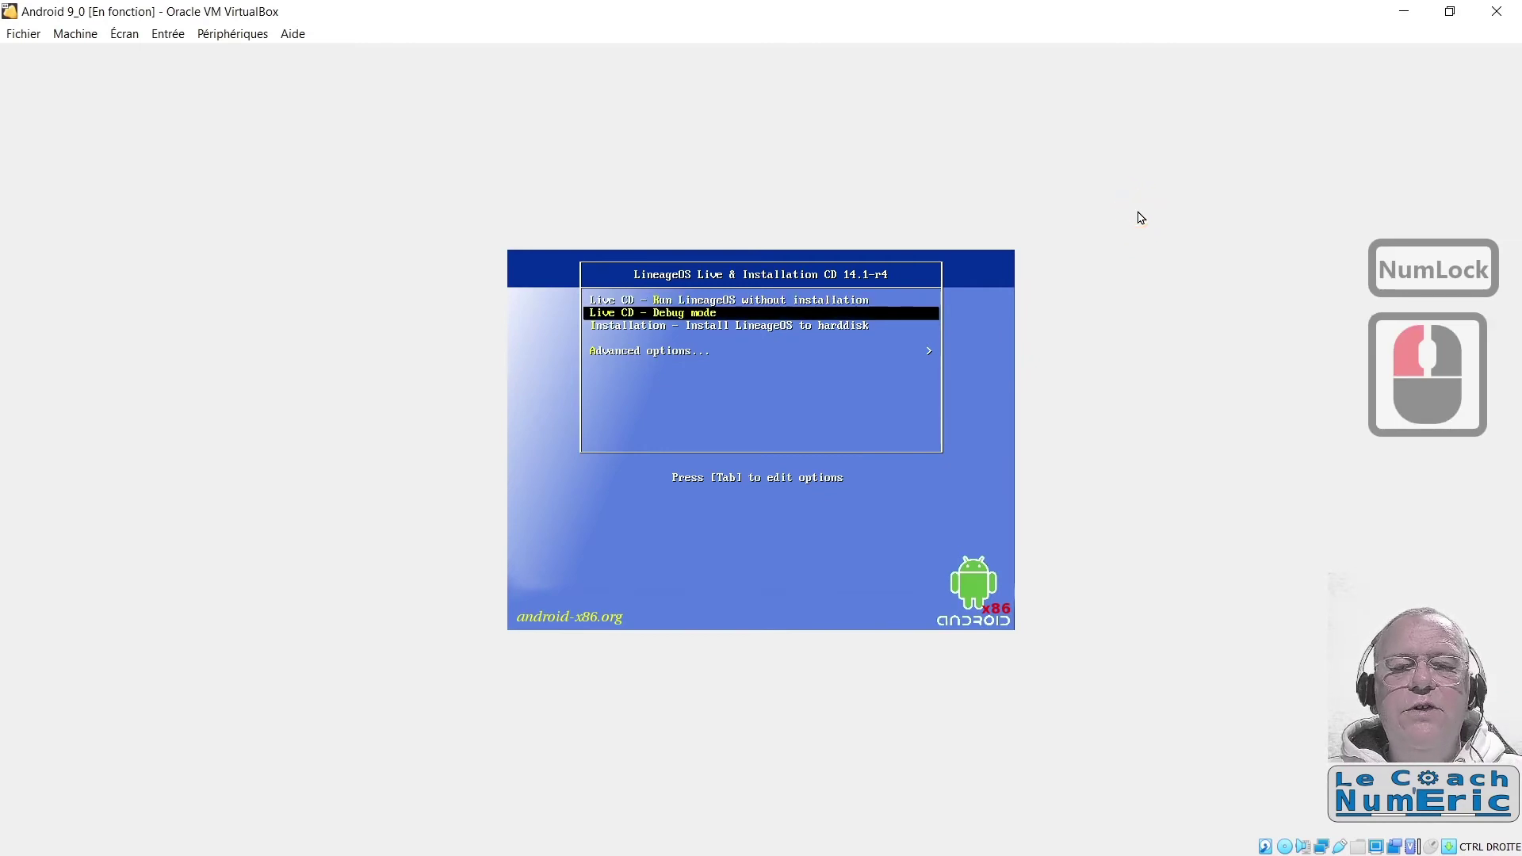
{"action": "key", "text": "Down"}
{"action": "key", "text": "Down"}
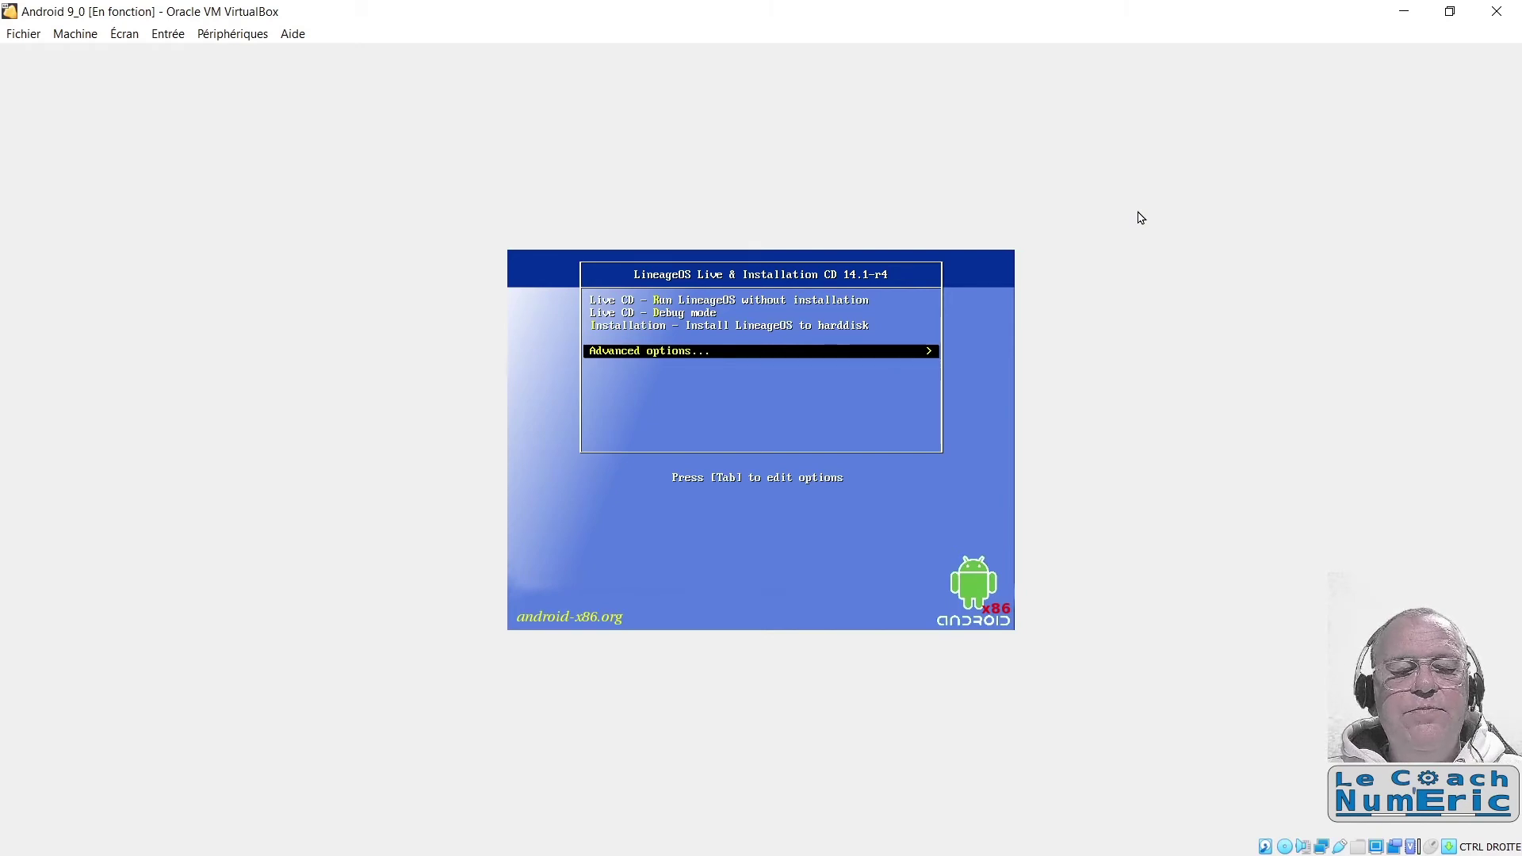
{"action": "key", "text": "Return"}
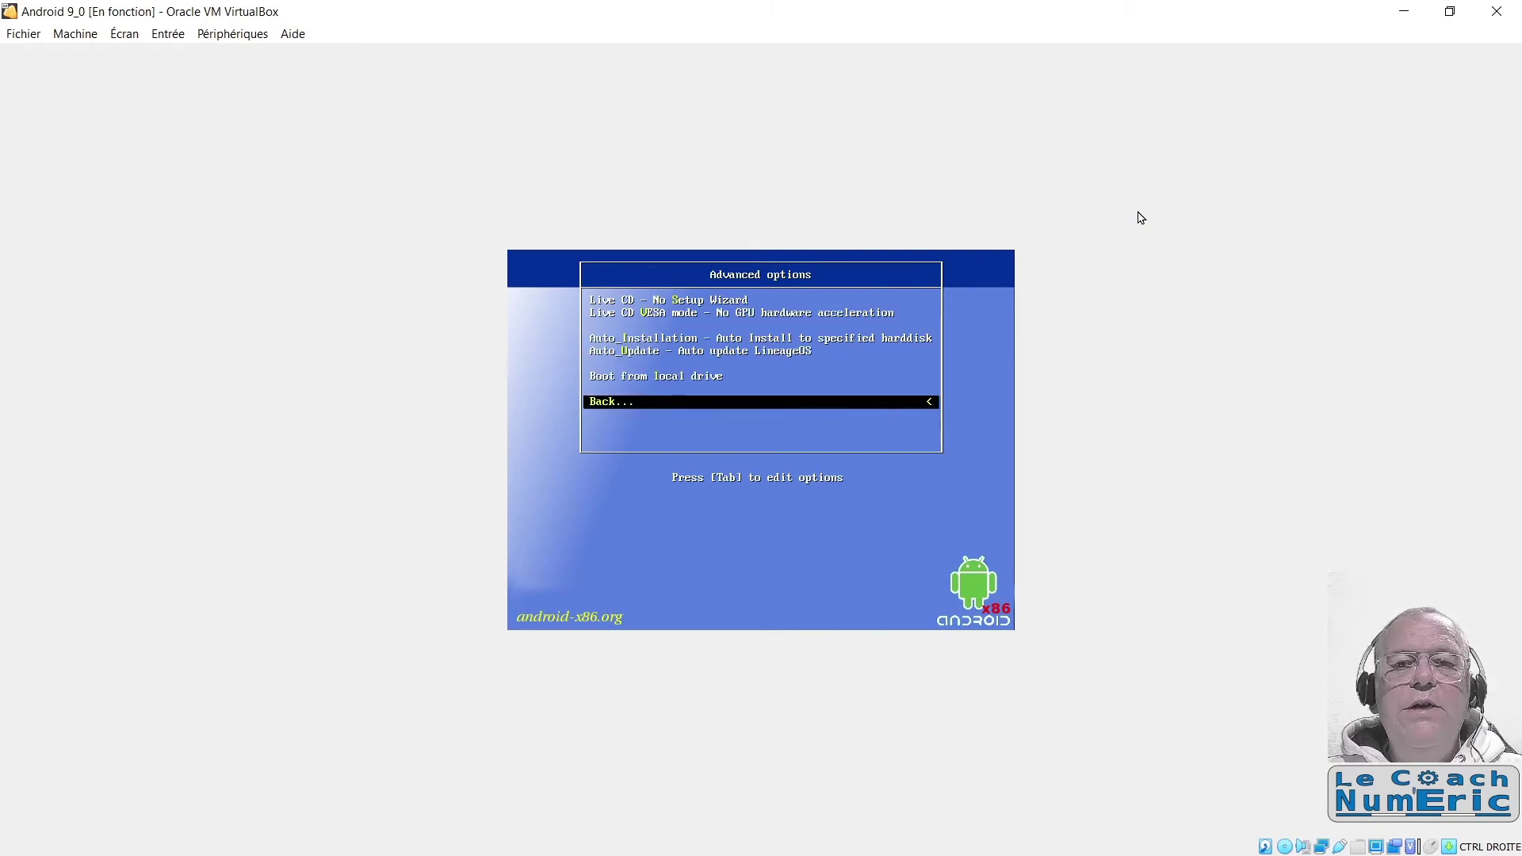
{"action": "key", "text": "Up"}
{"action": "key", "text": "Up"}
{"action": "key", "text": "Up"}
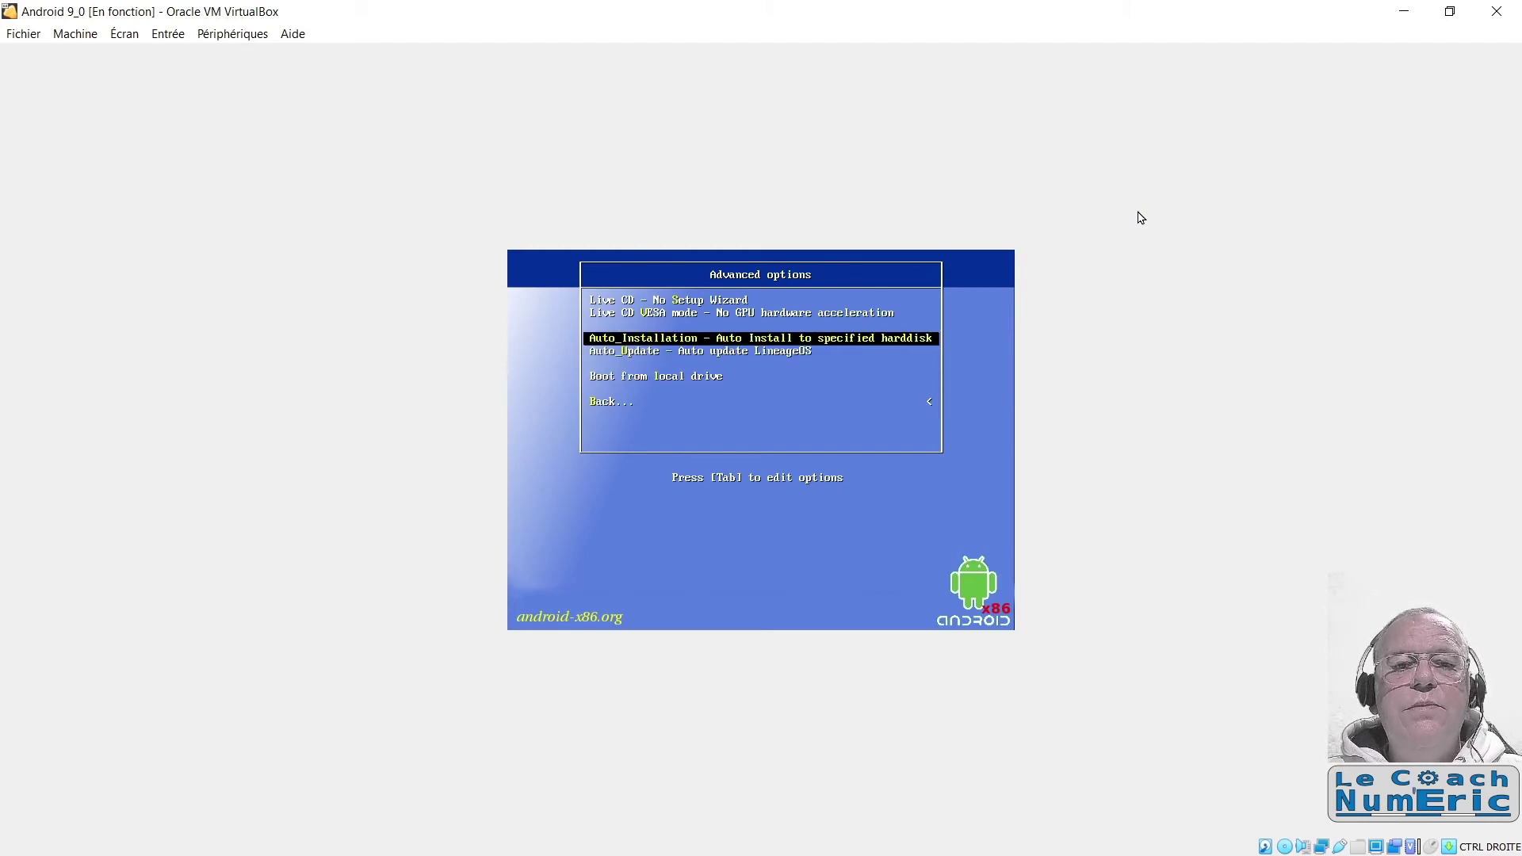
{"action": "key", "text": "Return"}
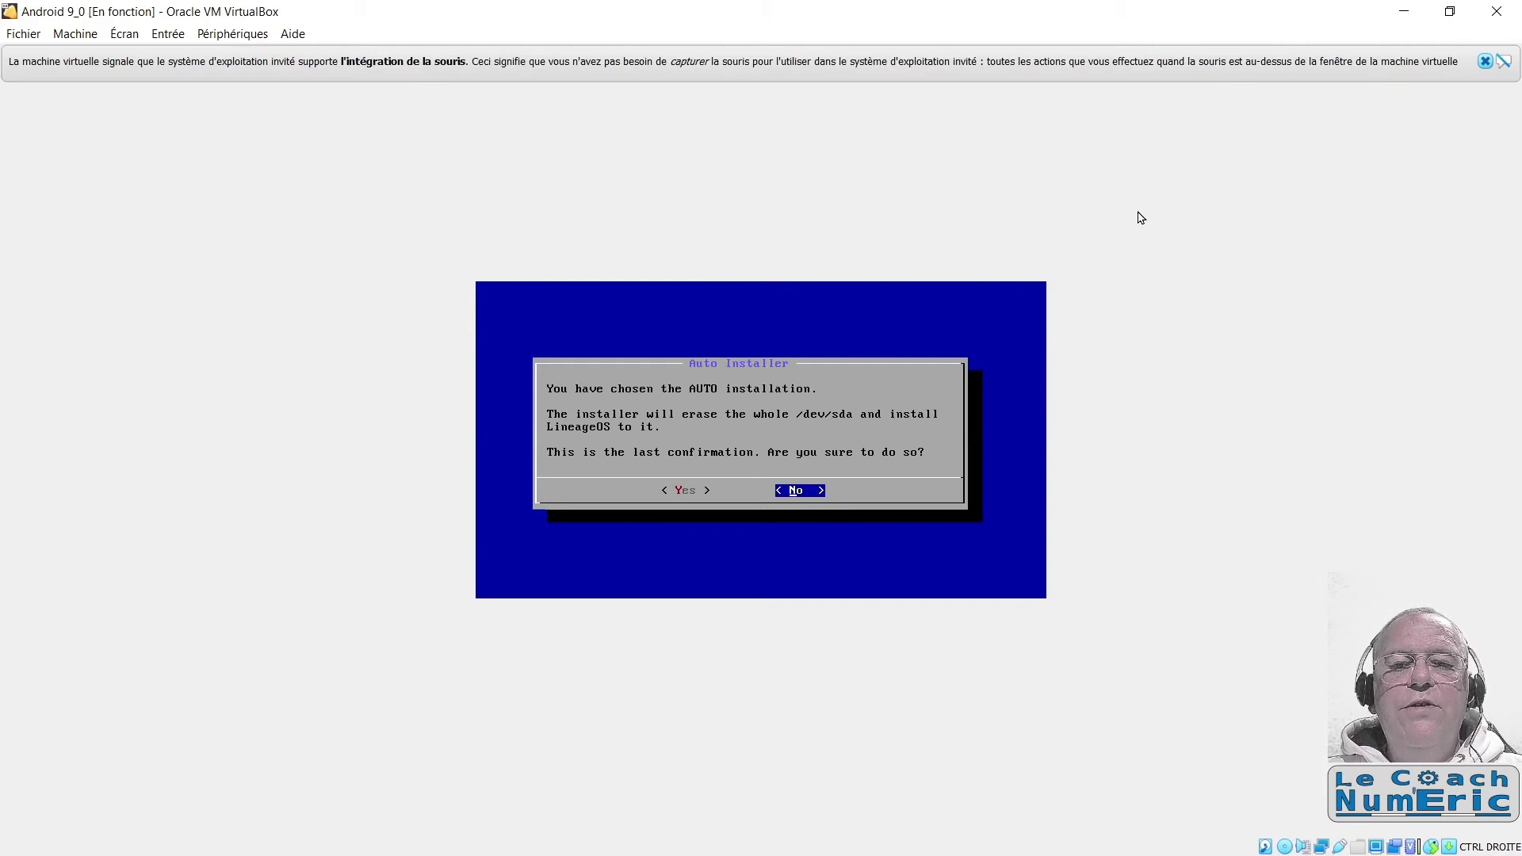
Step: Answer Yes to erasing /dev/sda and installing LineageOS
{"action": "key", "text": "Left"}
{"action": "key", "text": "Right"}
{"action": "key", "text": "Left"}
{"action": "key", "text": "Right"}
{"action": "key", "text": "Left"}
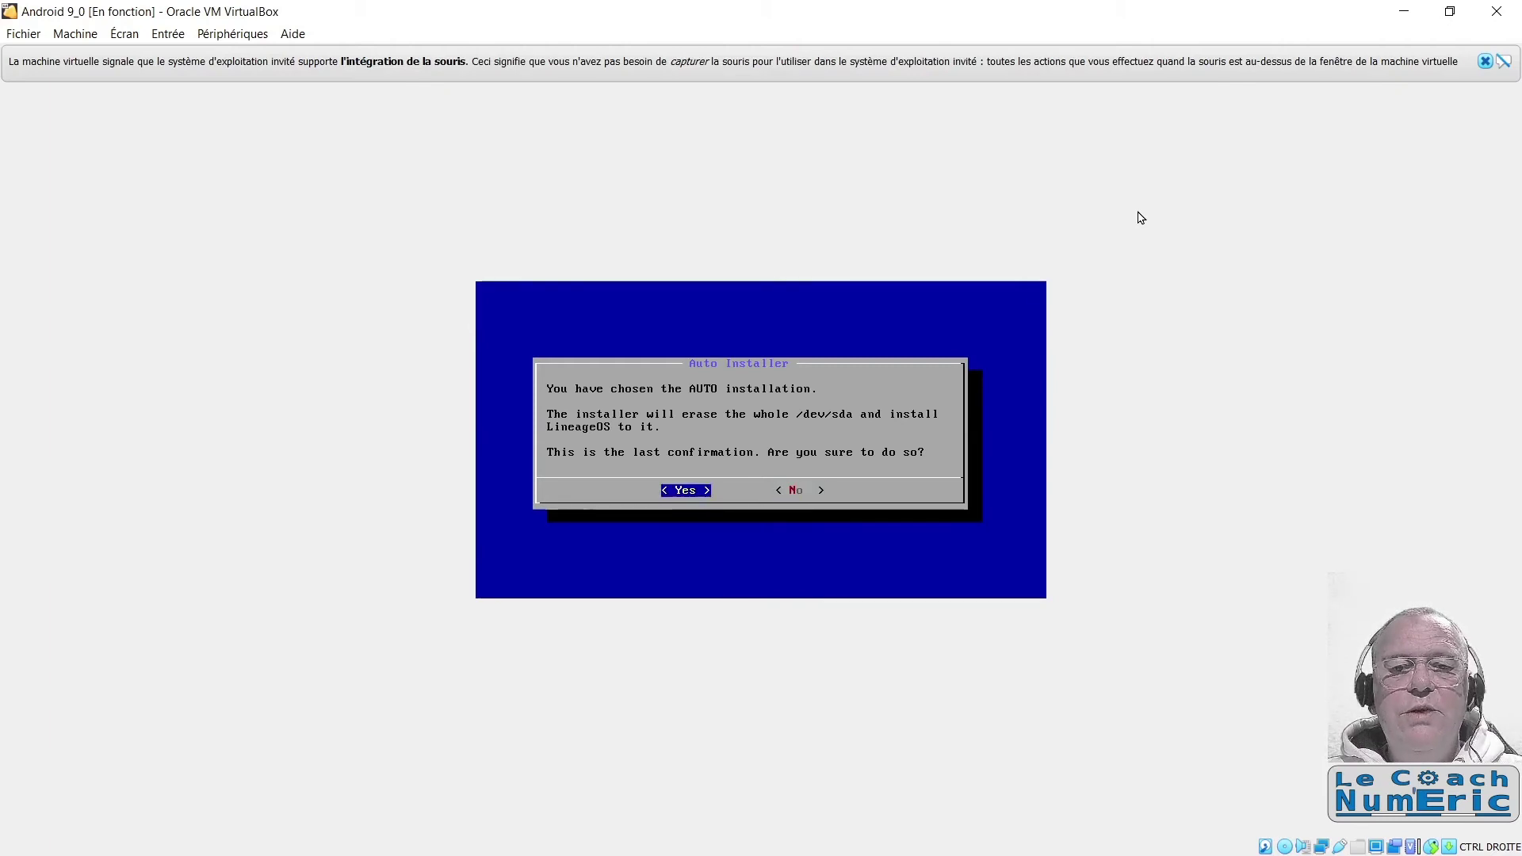
{"action": "key", "text": "Return"}
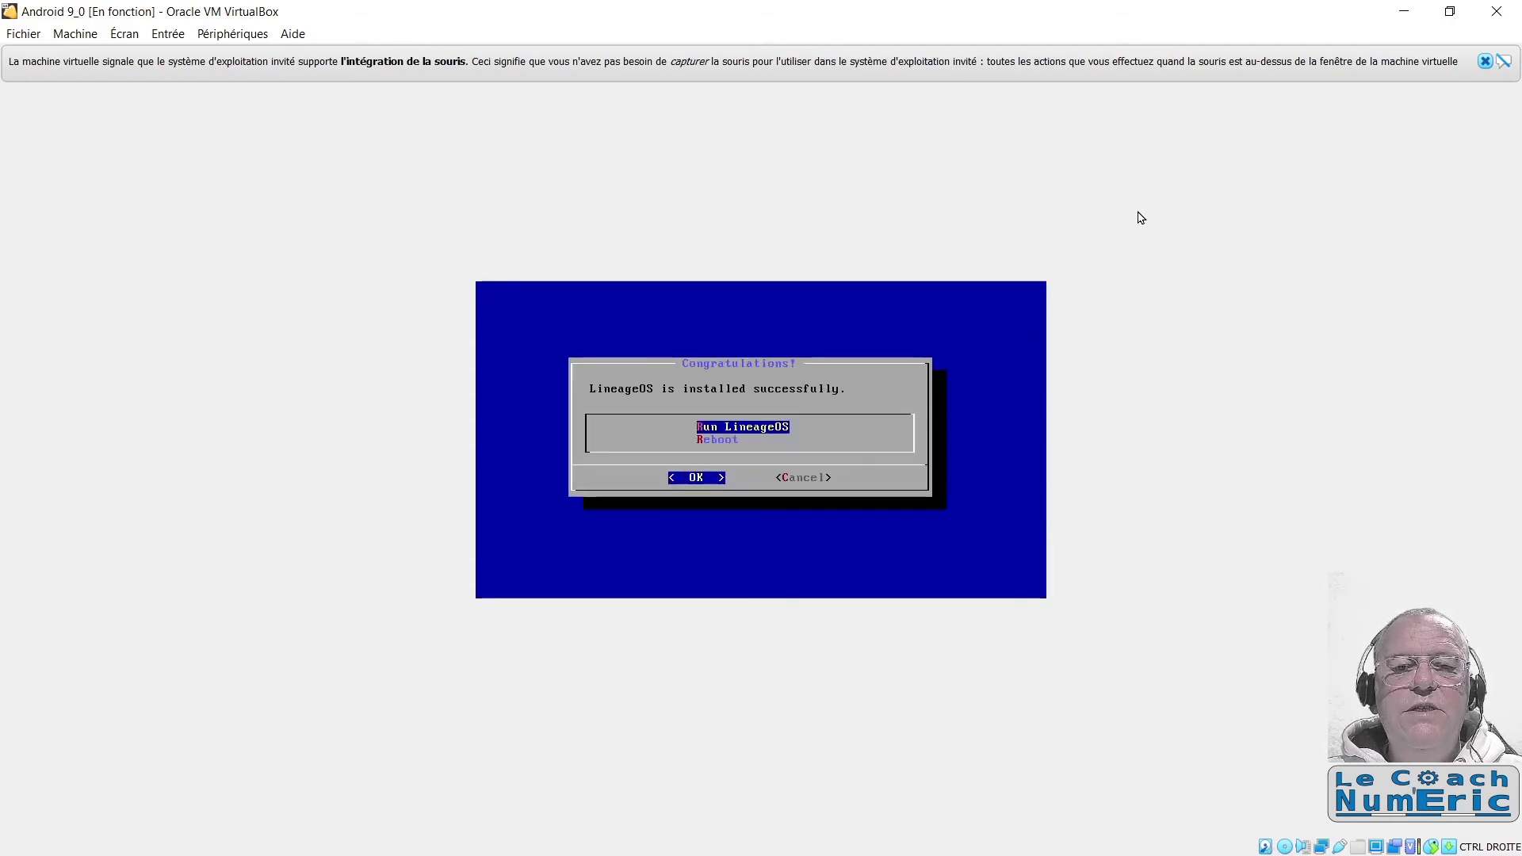
Step: Keep OK on the Congratulations screen to run LineageOS after installation
{"action": "key", "text": "Tab"}
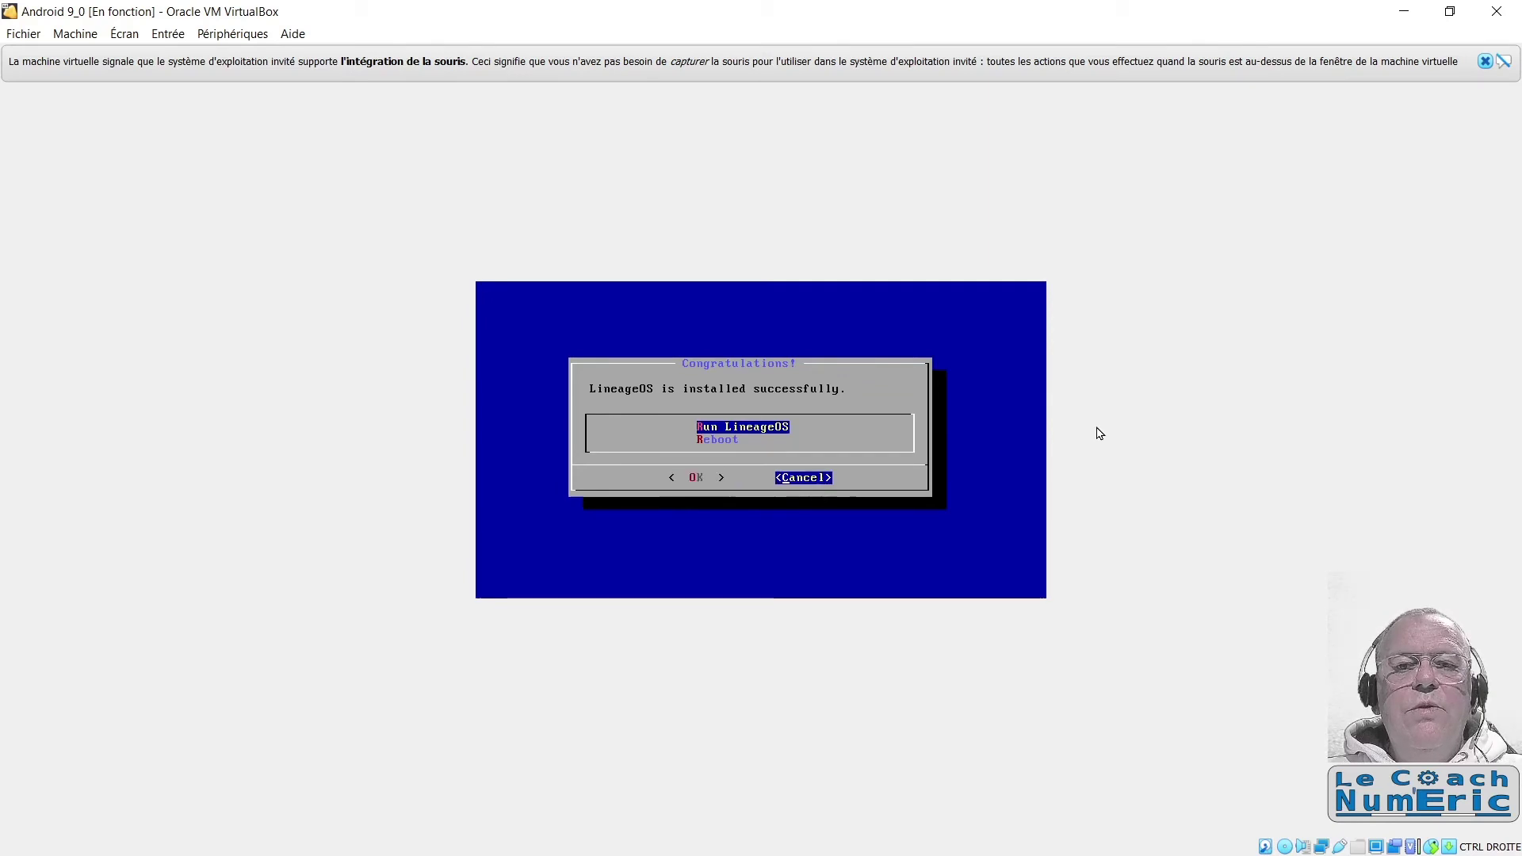
{"action": "key", "text": "Left"}
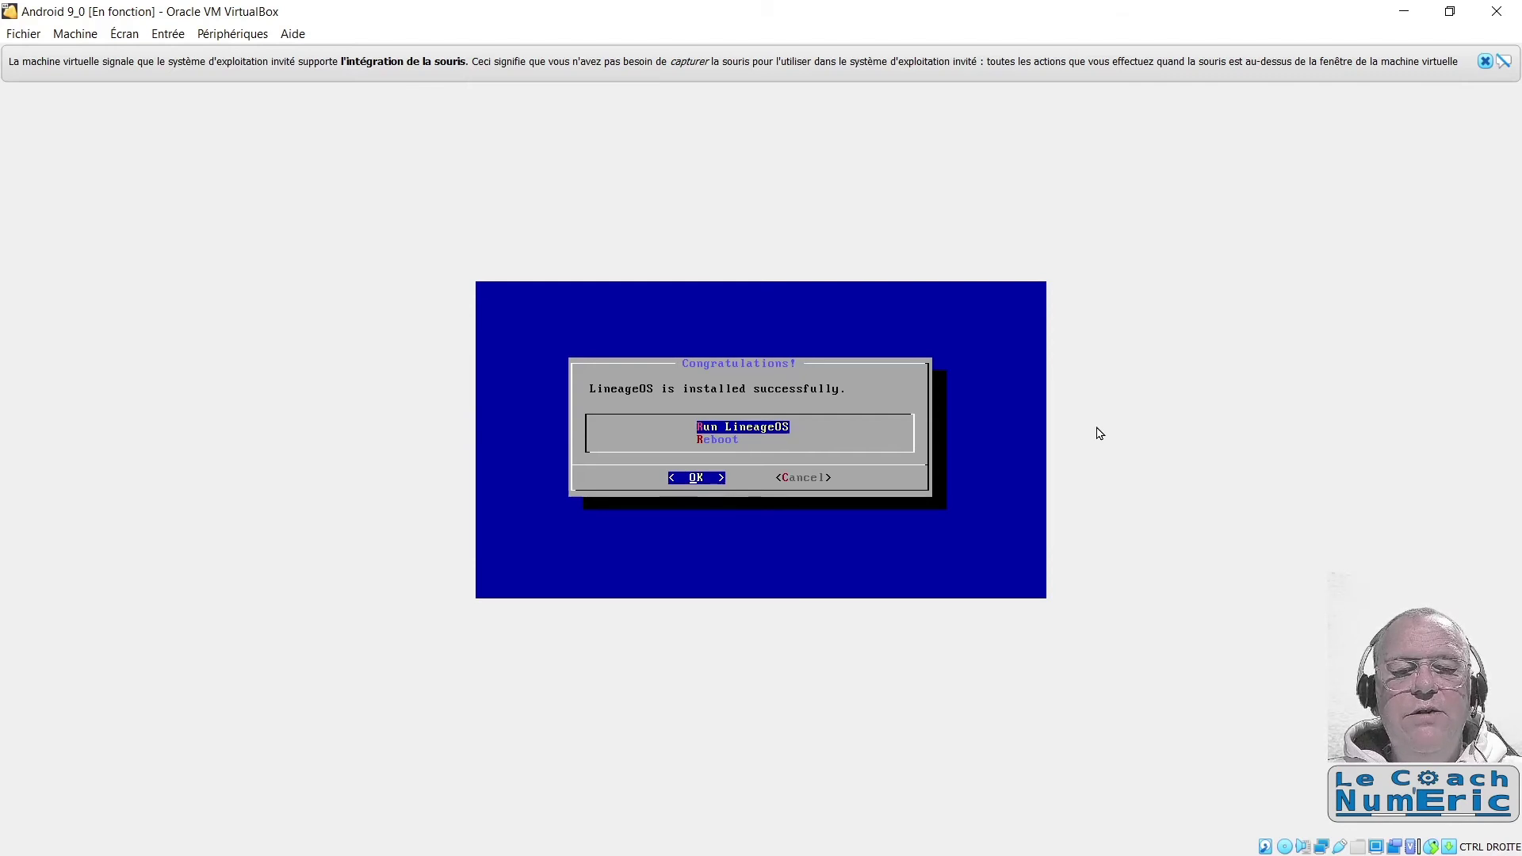
{"action": "key", "text": "Right"}
{"action": "key", "text": "Left"}
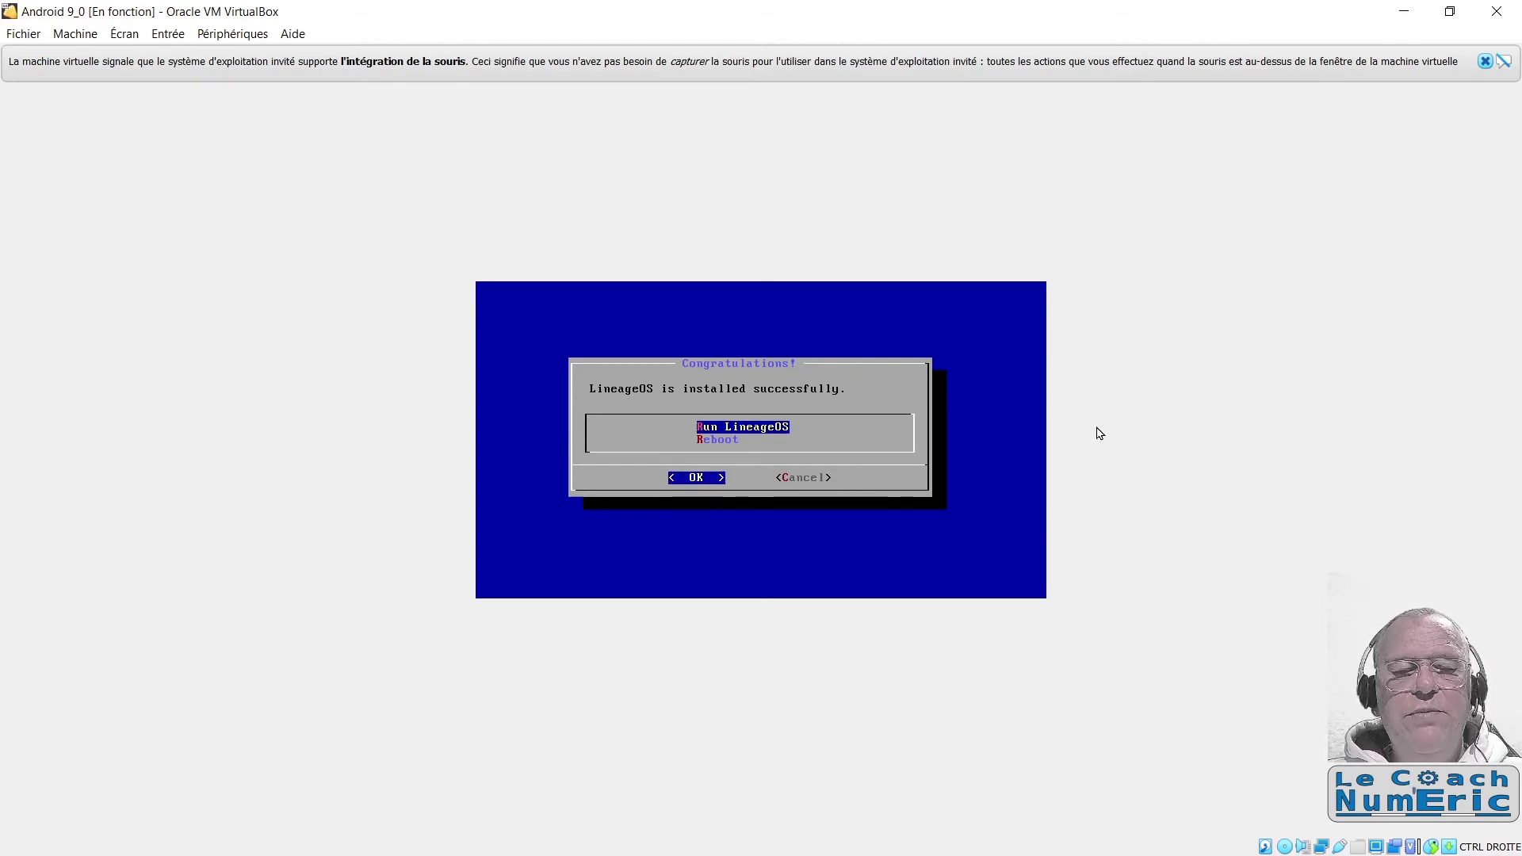
{"action": "key", "text": "Return"}
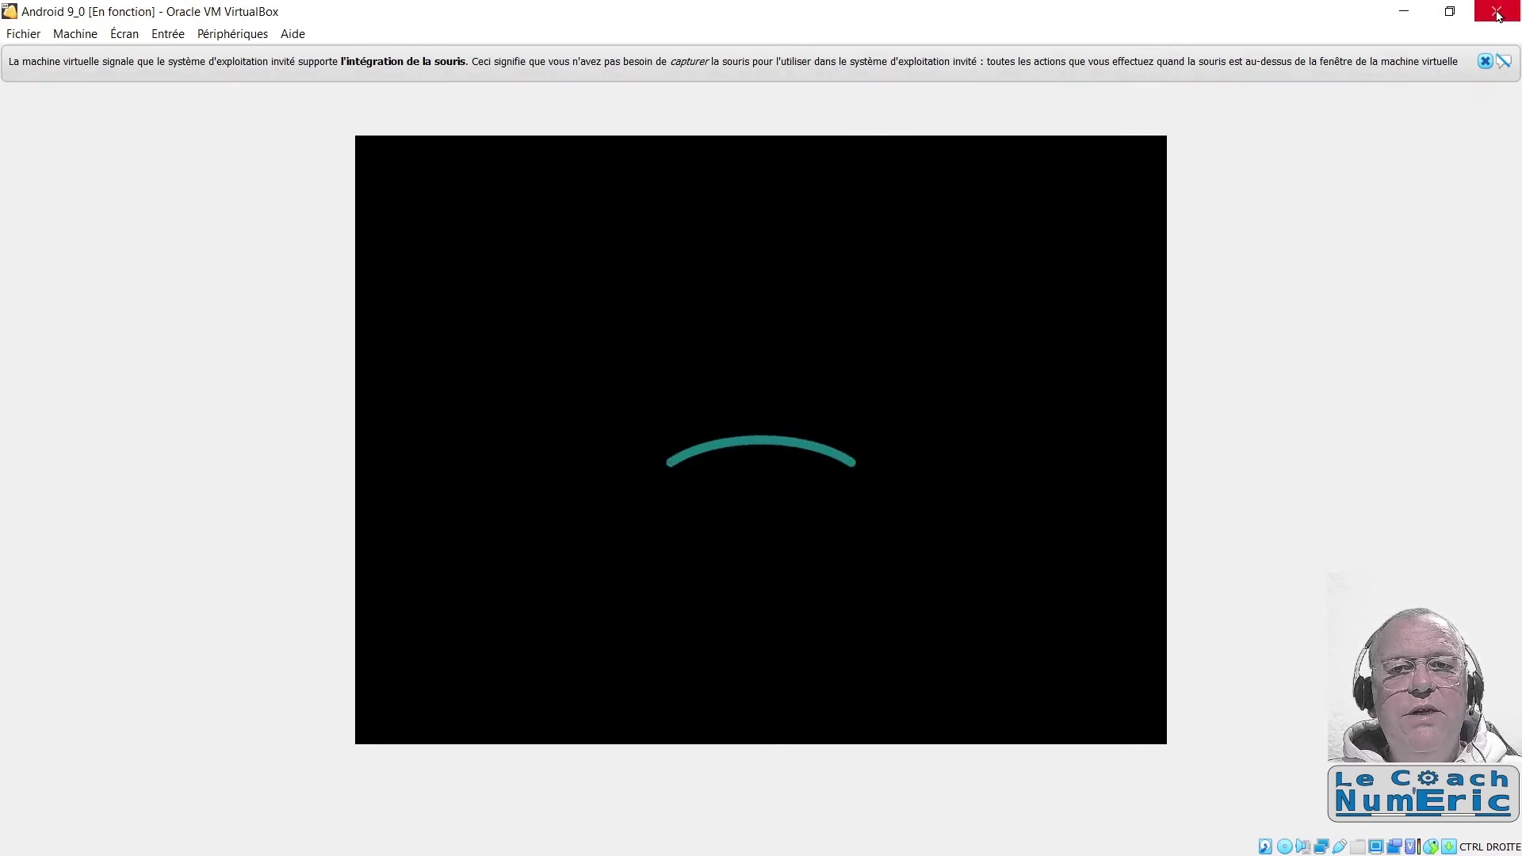
Step: Power off Android 9_0 with Éteindre la machine, then open its settings
{"action": "left_click", "coordinate": [1499, 14]}
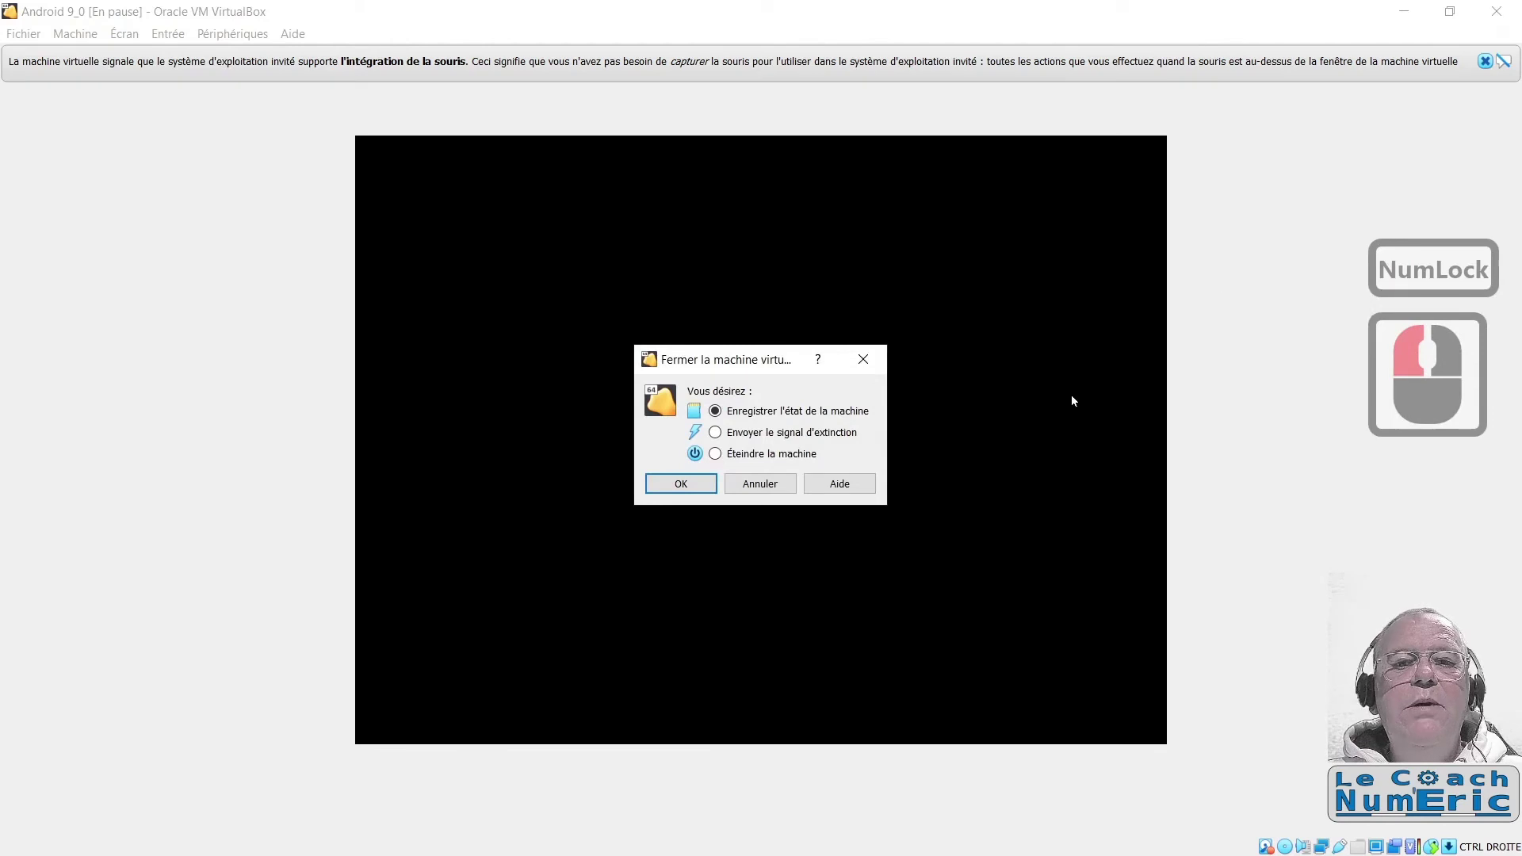
{"action": "left_click", "coordinate": [769, 454]}
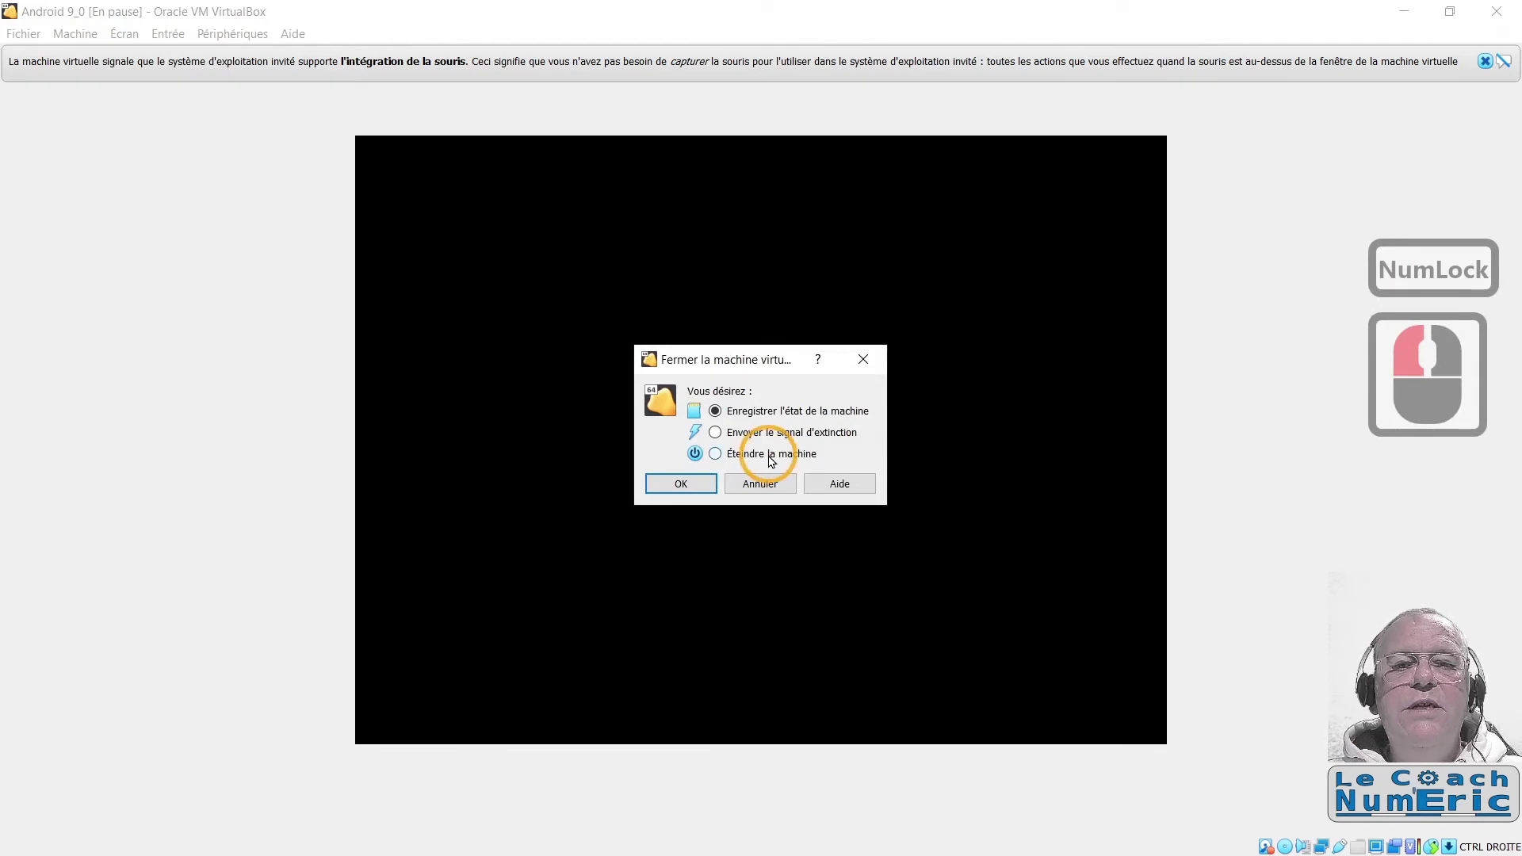
{"action": "left_click", "coordinate": [680, 483]}
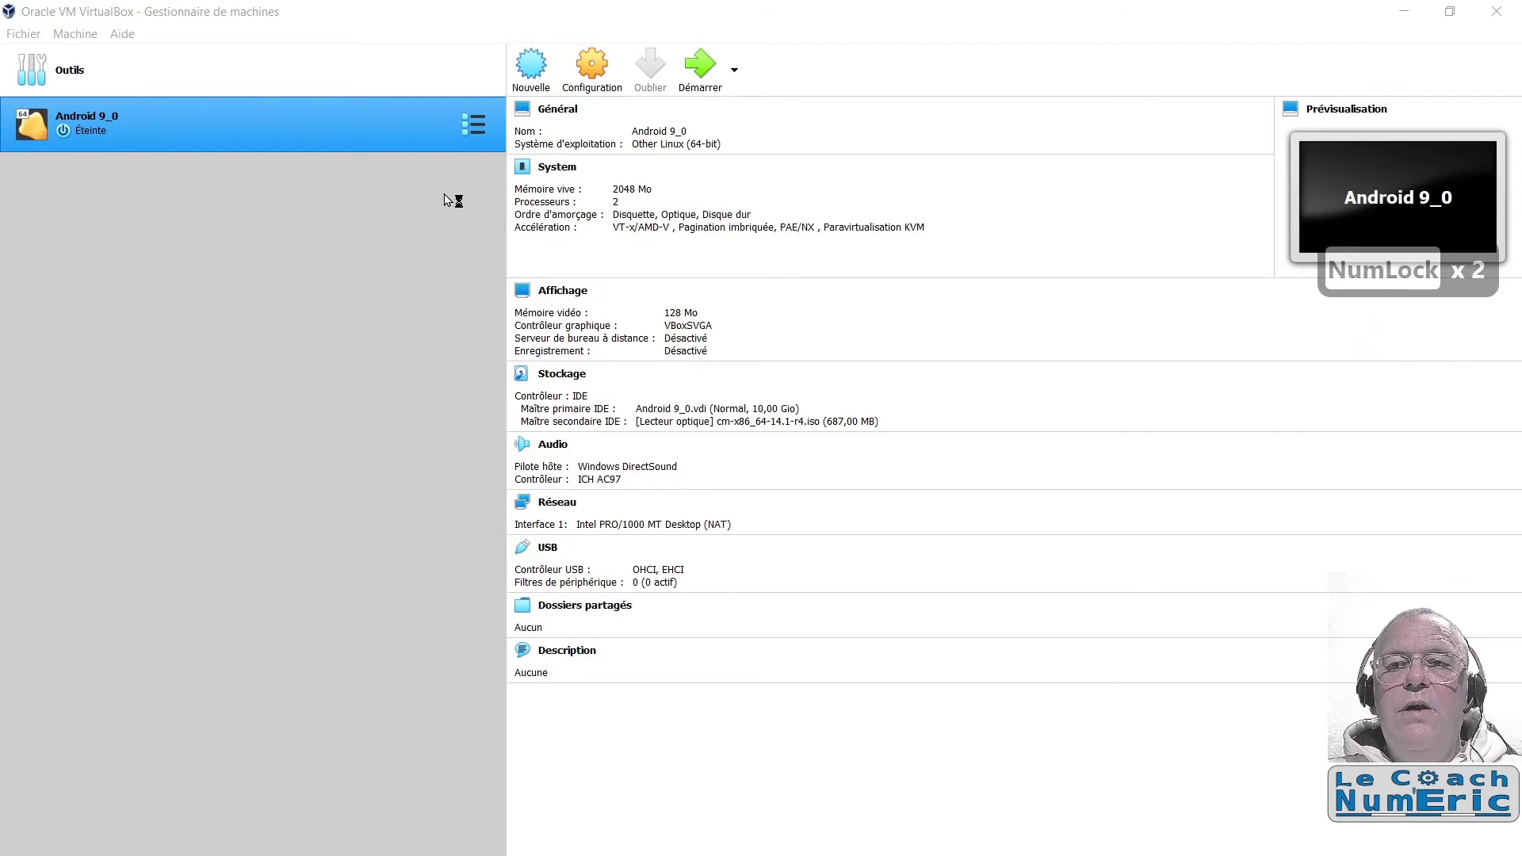
{"action": "left_click", "coordinate": [588, 70]}
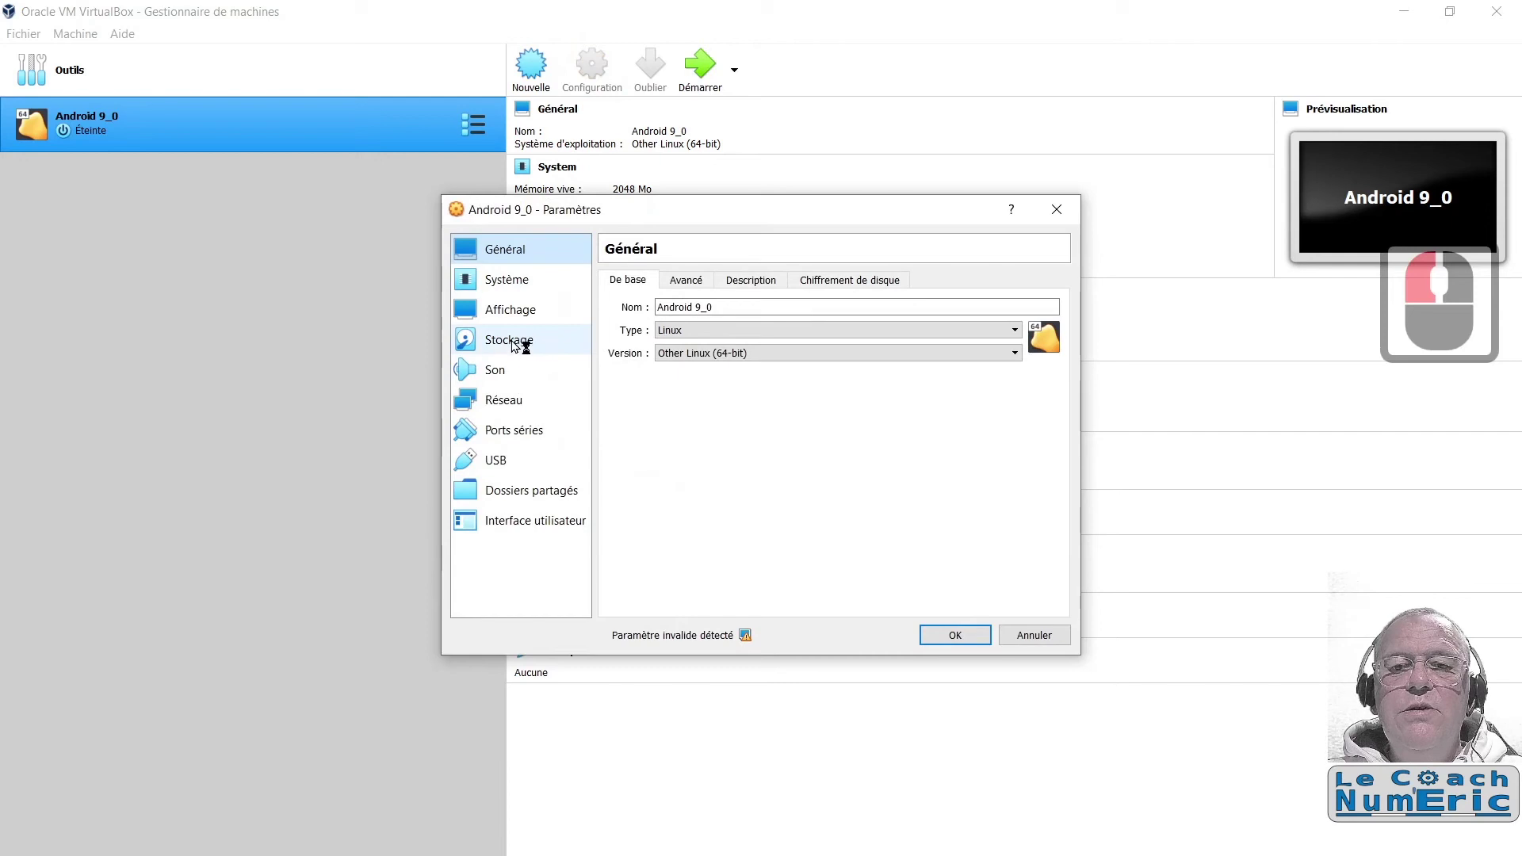
Step: Remove cm-x86_64-14.1-r4.iso from the optical drive in Stockage, leaving it Vide, and save
{"action": "left_click", "coordinate": [487, 347]}
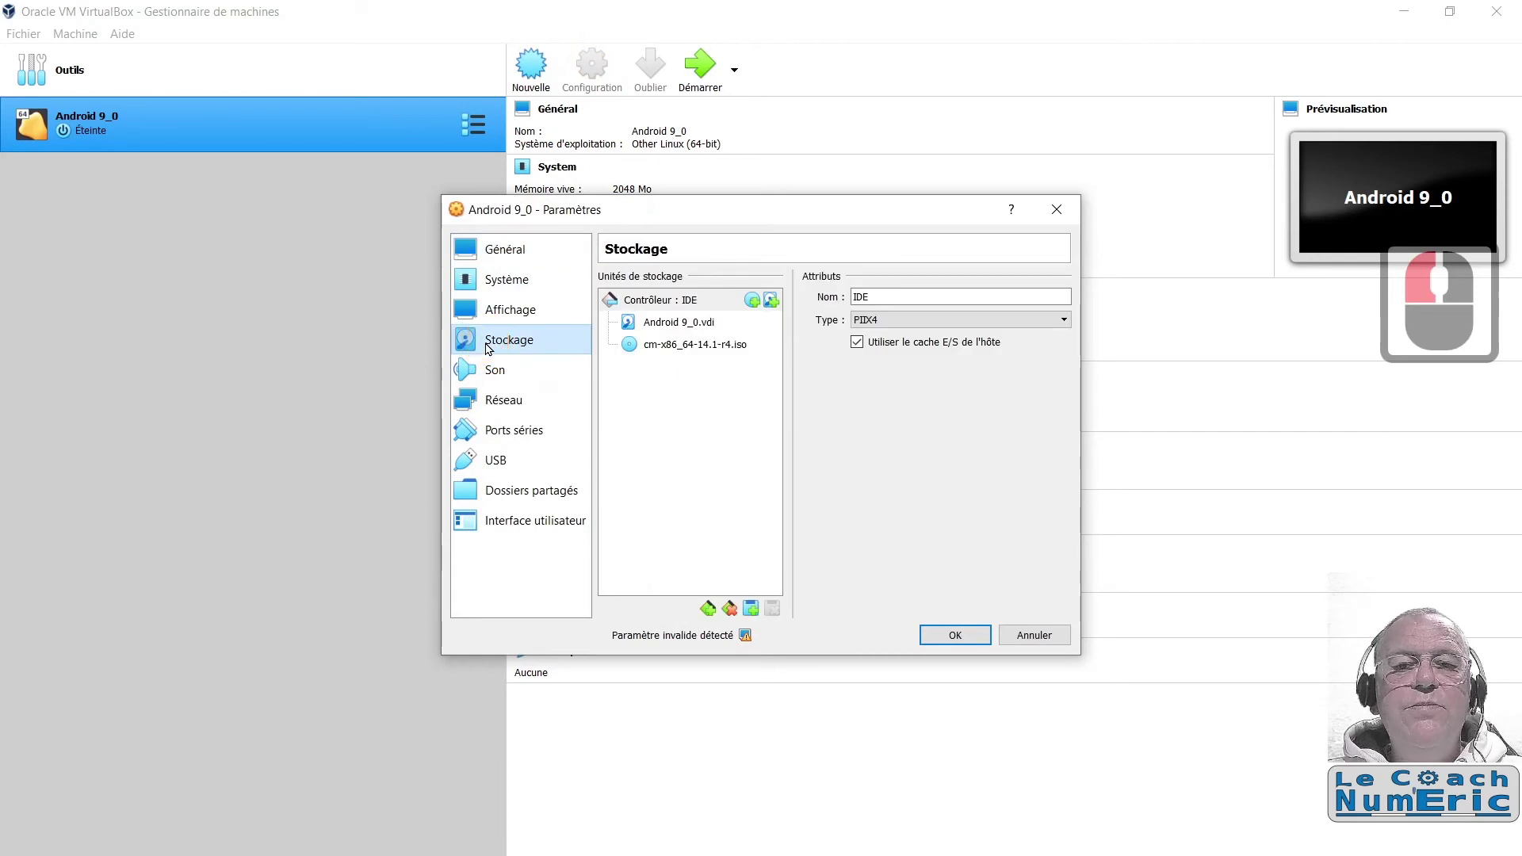
{"action": "left_click", "coordinate": [641, 347]}
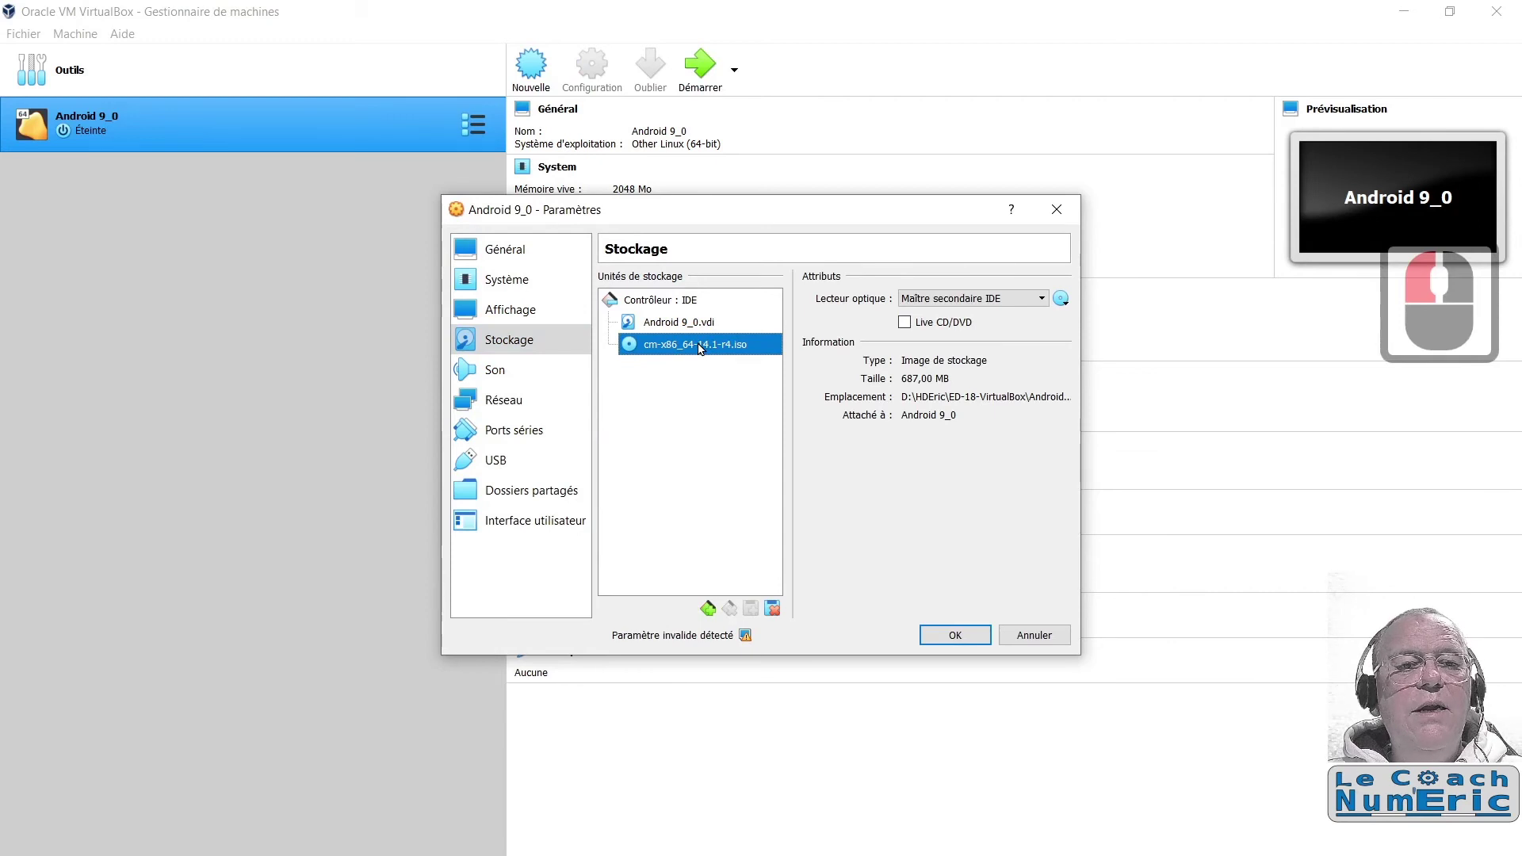
{"action": "left_click", "coordinate": [1062, 300]}
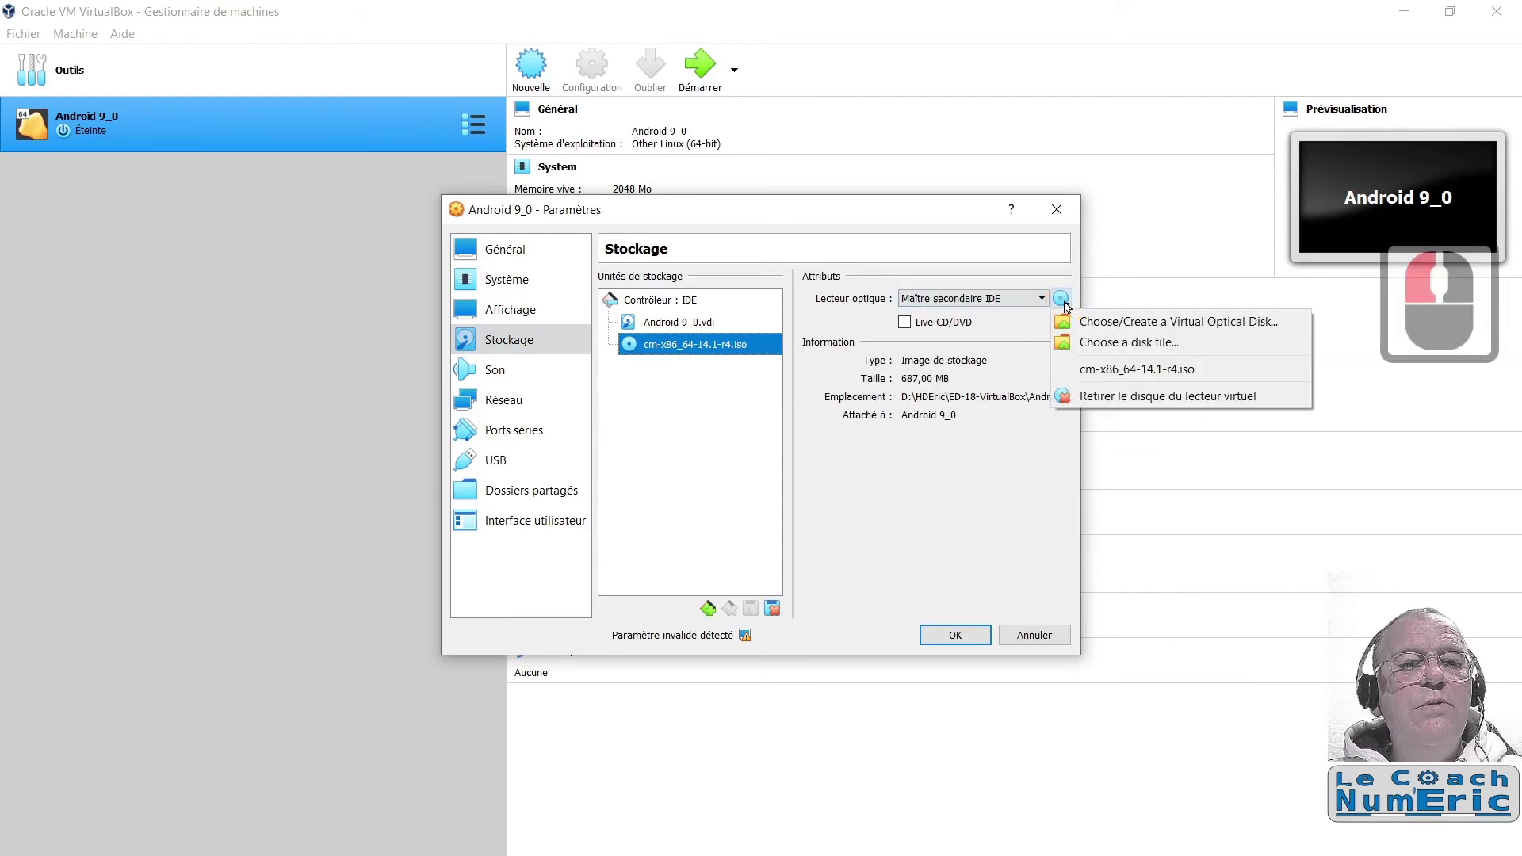
{"action": "left_click", "coordinate": [1110, 396]}
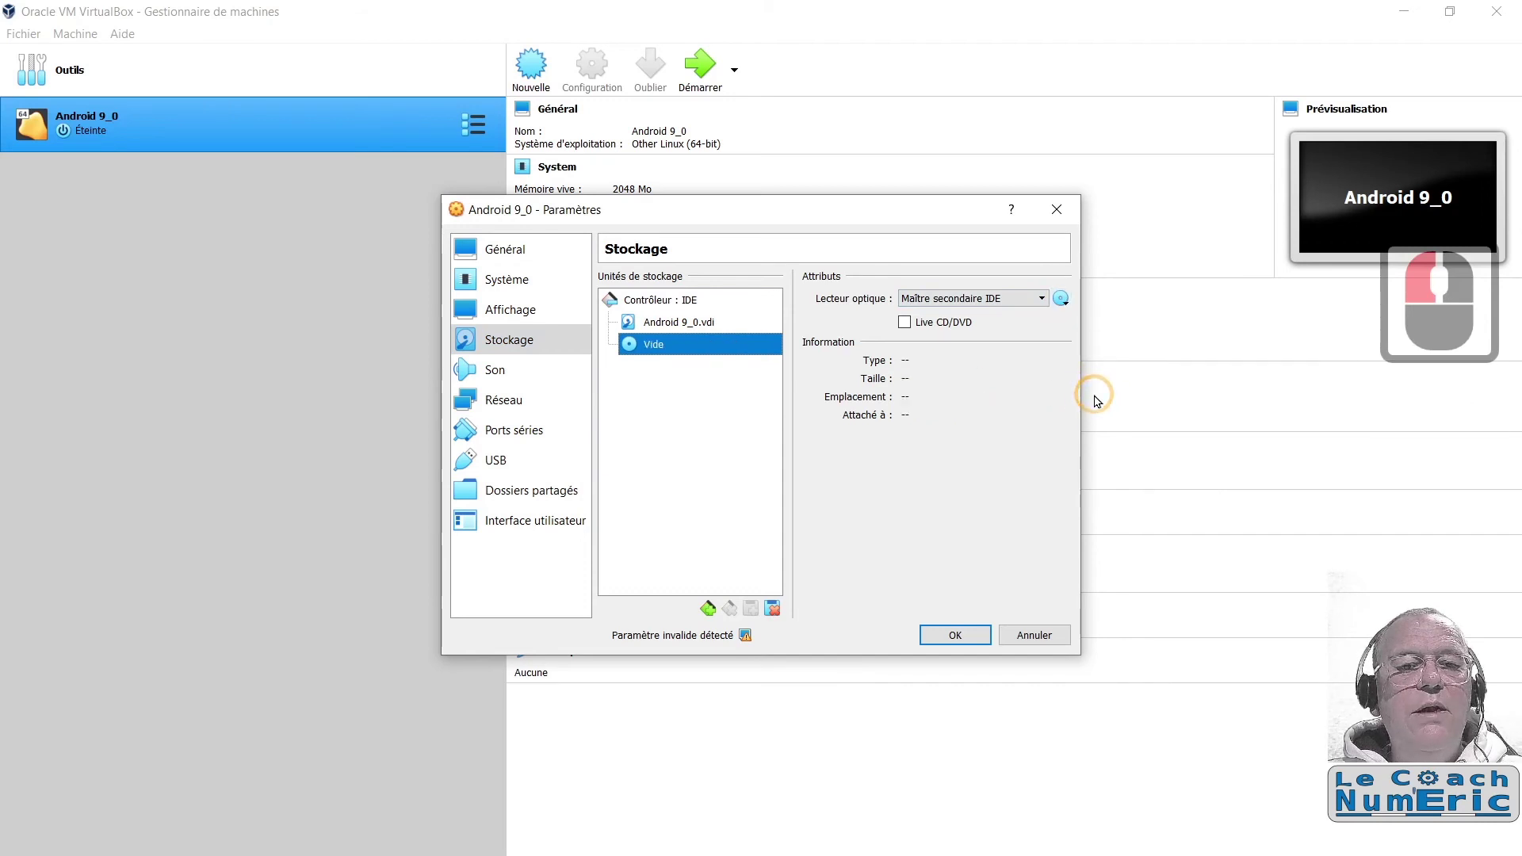
{"action": "left_click", "coordinate": [971, 632]}
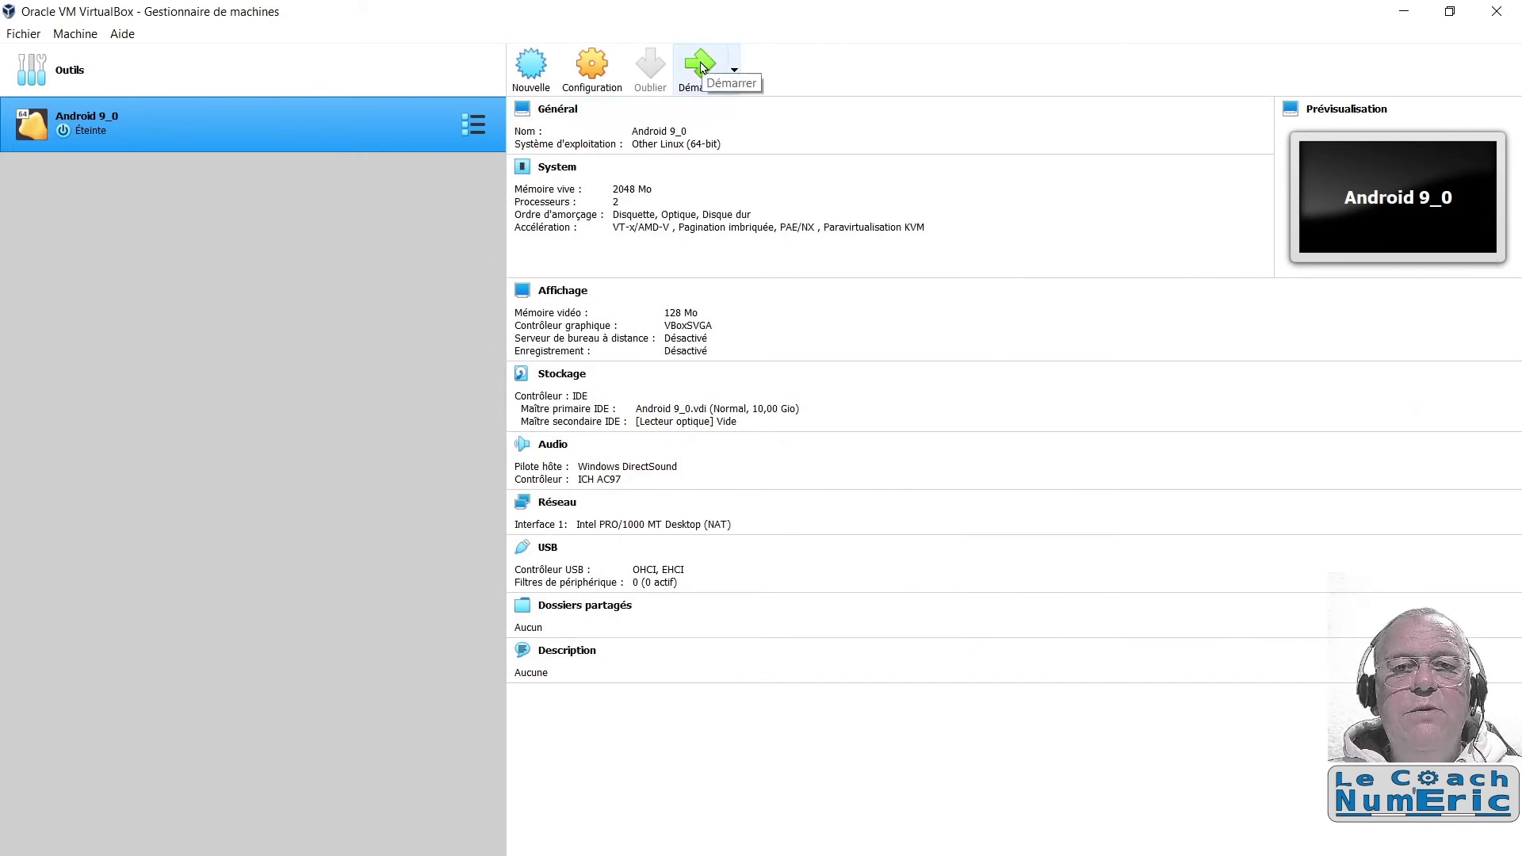
Step: Start Android 9_0 from its hard disk and boot LineageOS 14.1-r4 from GRUB
{"action": "left_click", "coordinate": [701, 68]}
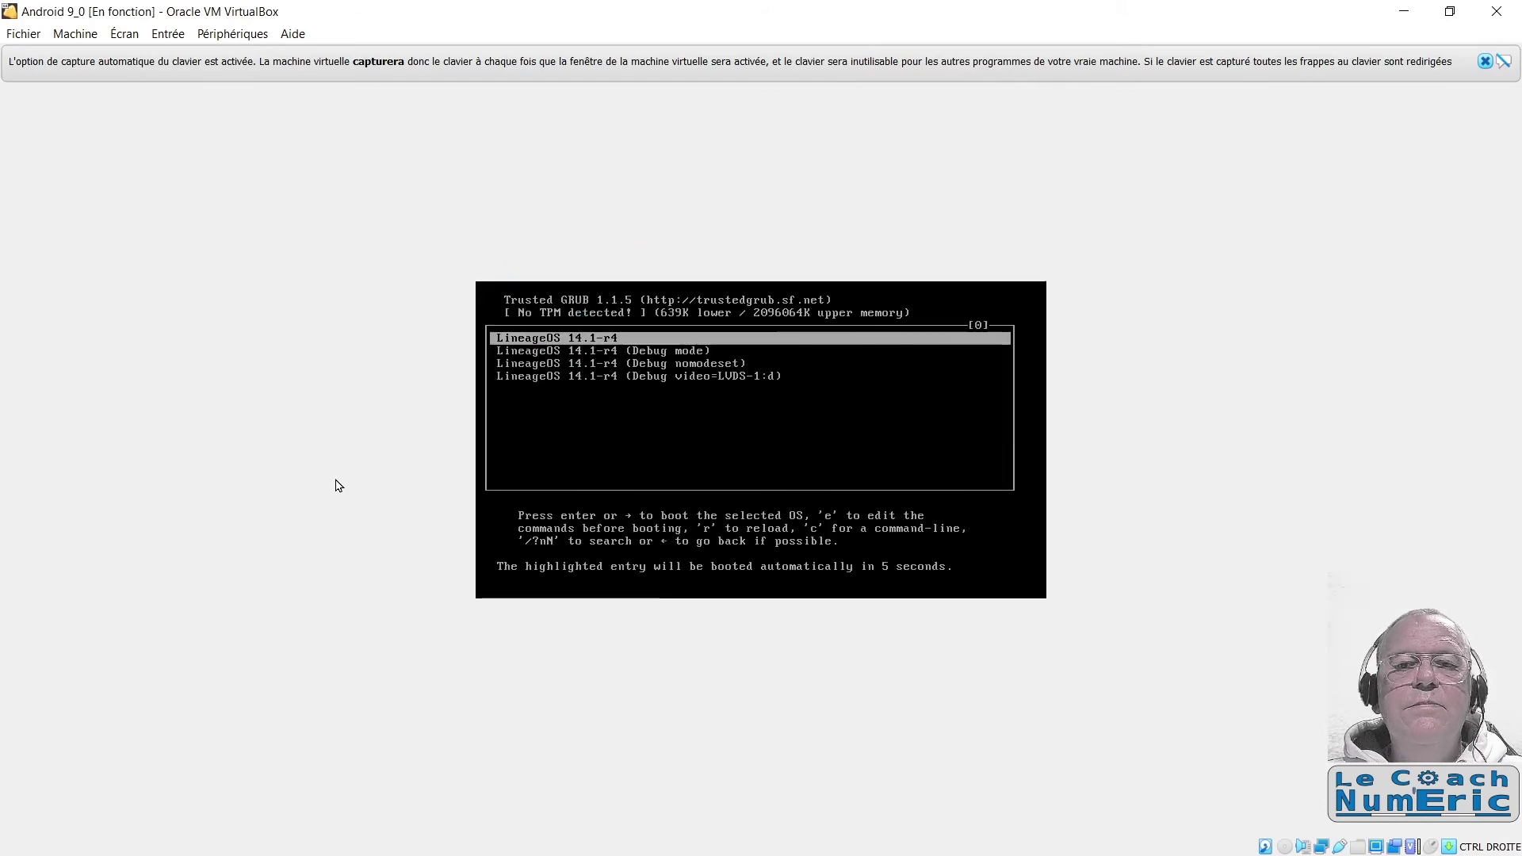
{"action": "key", "text": "Return"}
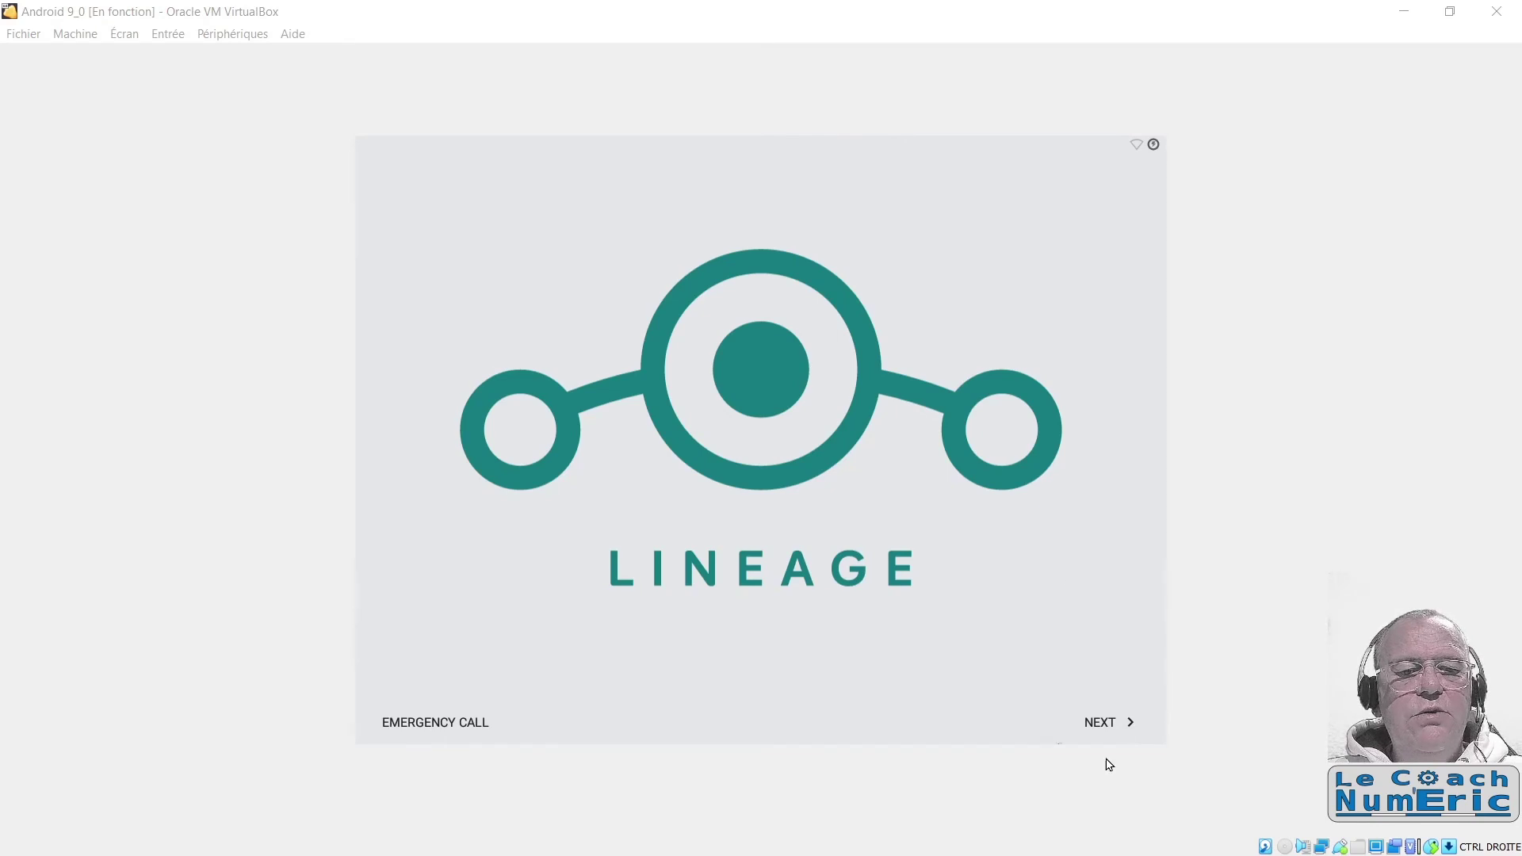
Step: Begin the LineageOS setup with Français (France) as the language
{"action": "left_click", "coordinate": [1102, 723]}
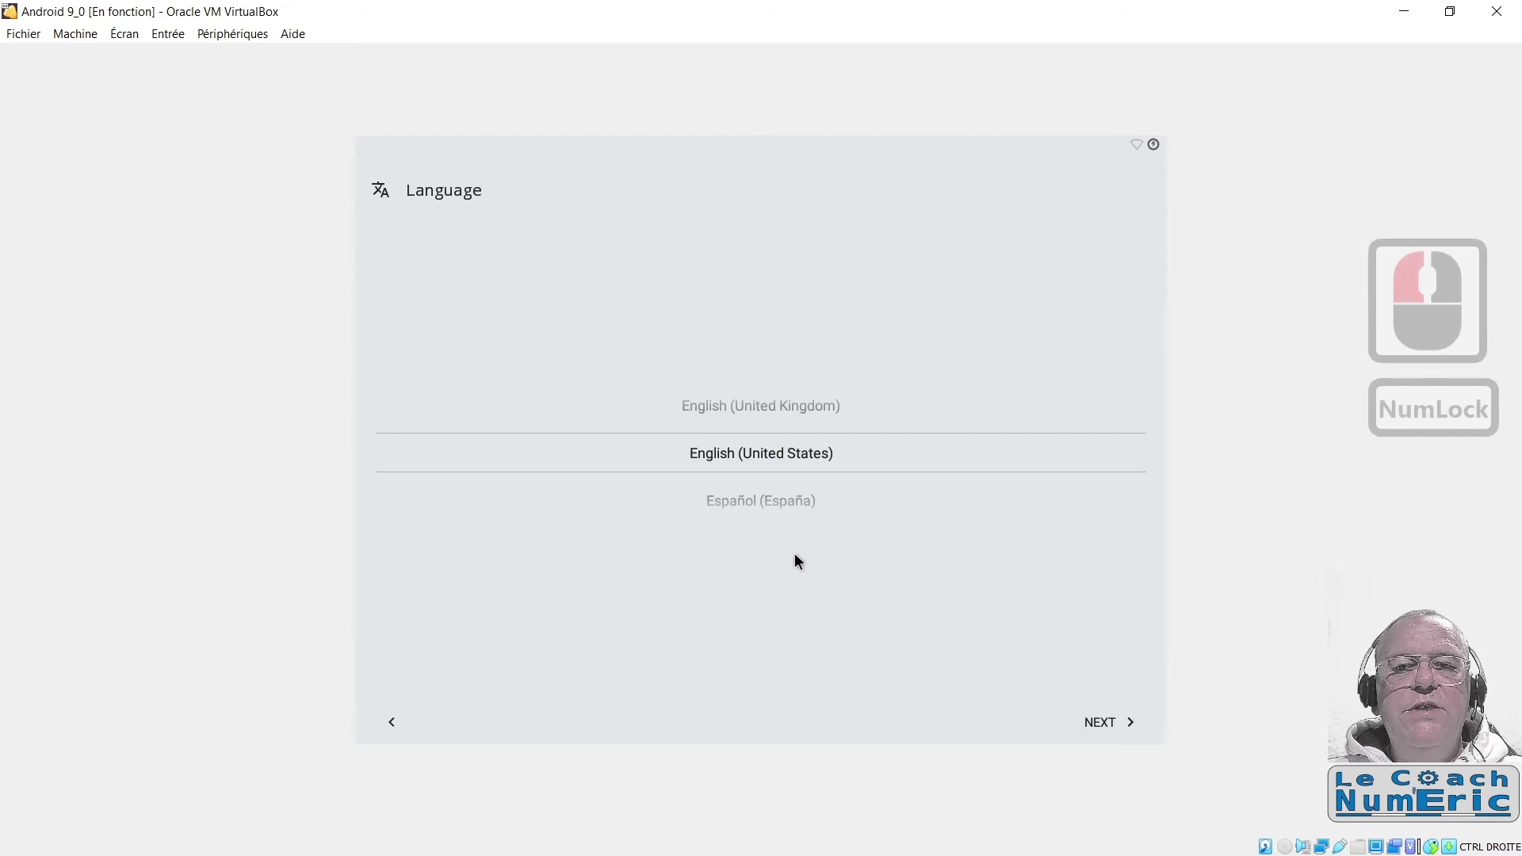
{"action": "scroll", "coordinate": [794, 554], "scroll_direction": "down", "scroll_amount": 6}
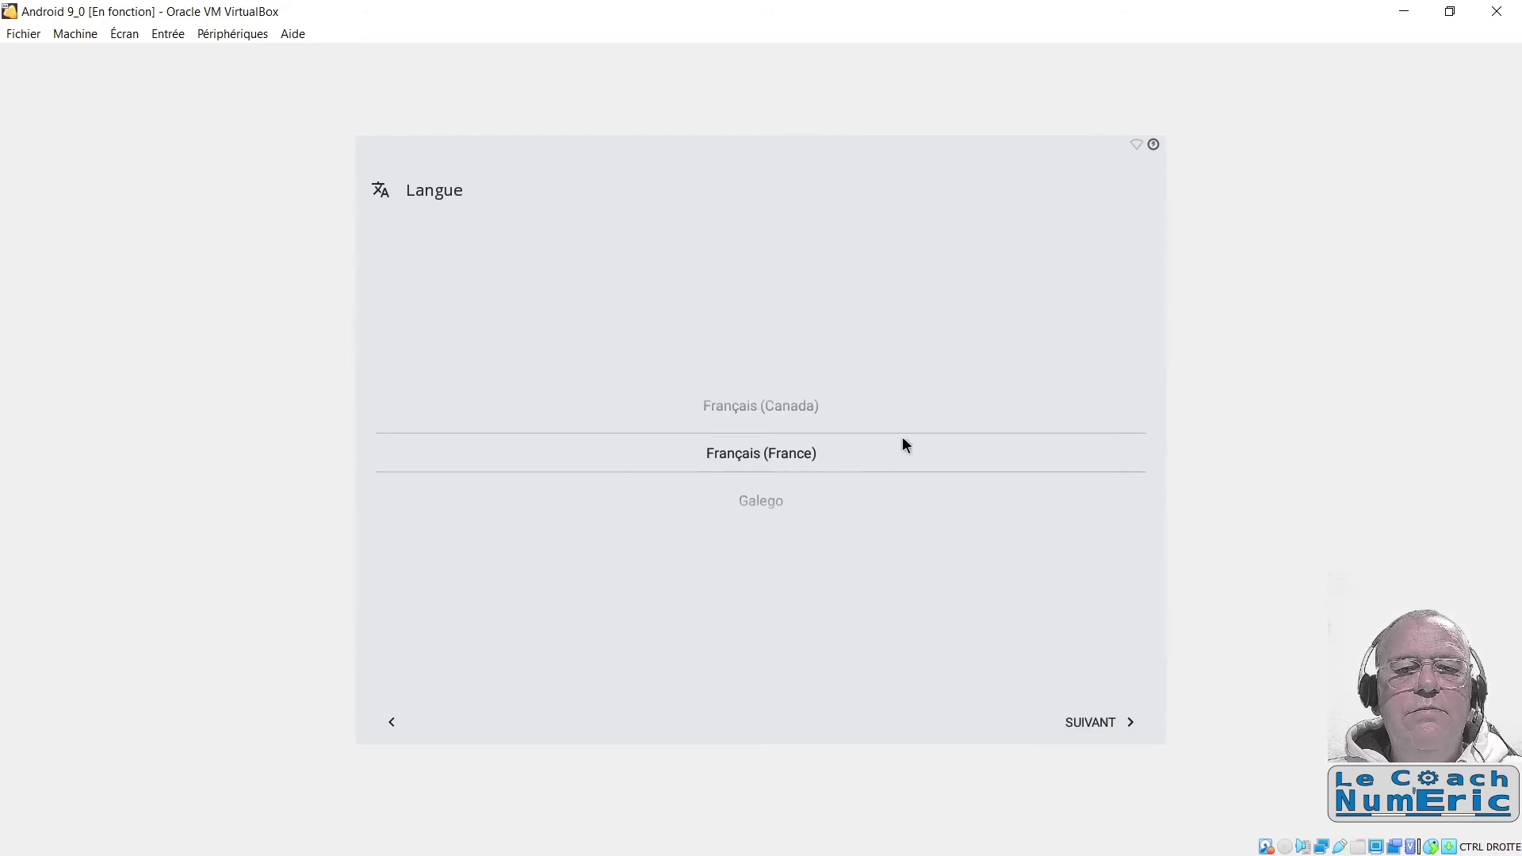
{"action": "left_click", "coordinate": [1104, 721]}
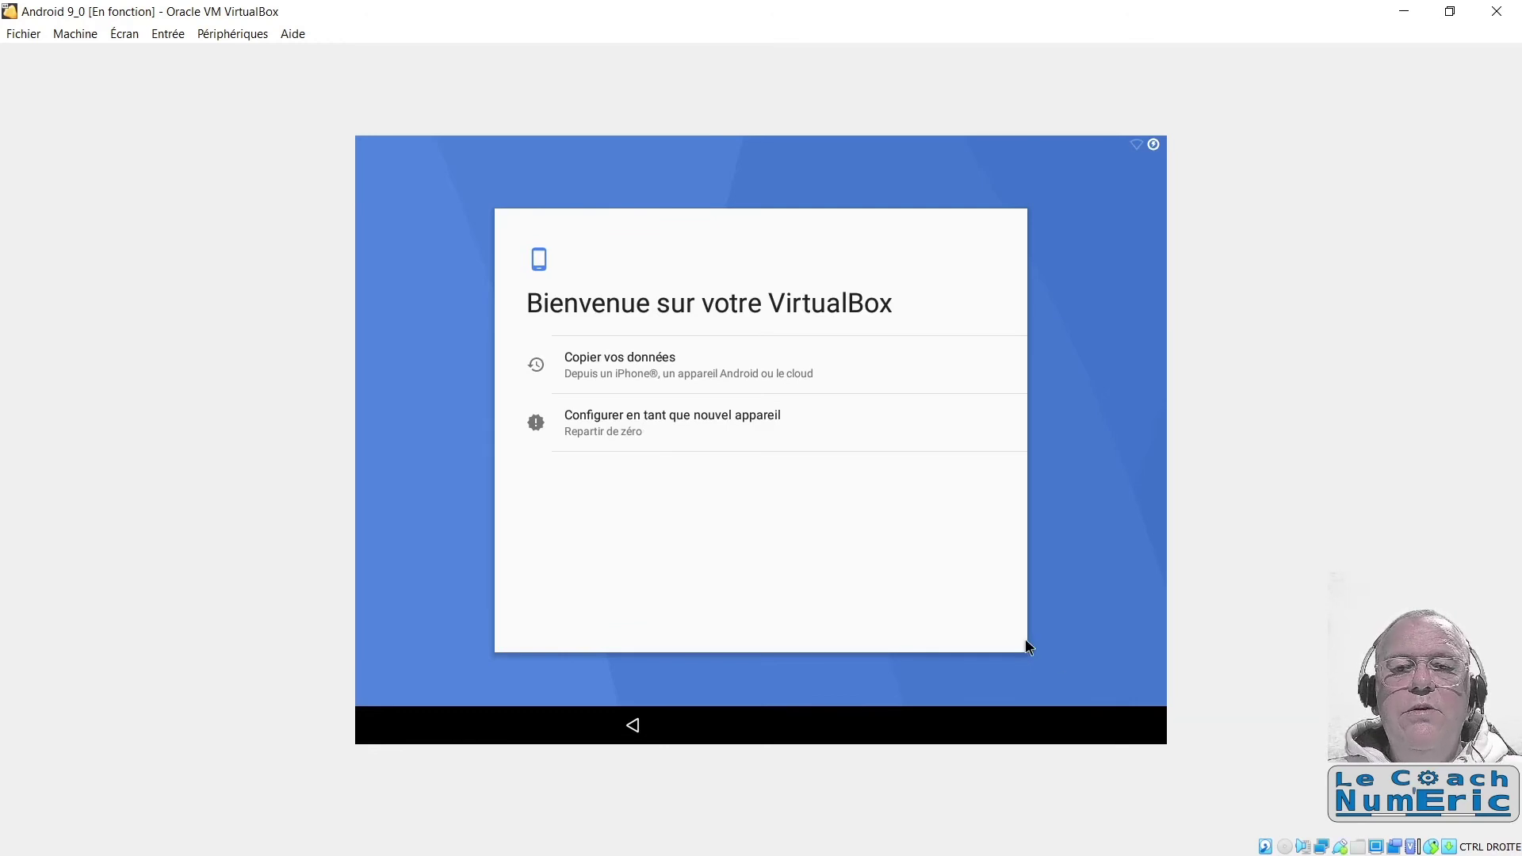
Step: Set the tablet up as a new device and show all Wi-Fi networks
{"action": "left_click", "coordinate": [675, 403]}
{"action": "left_click", "coordinate": [656, 427]}
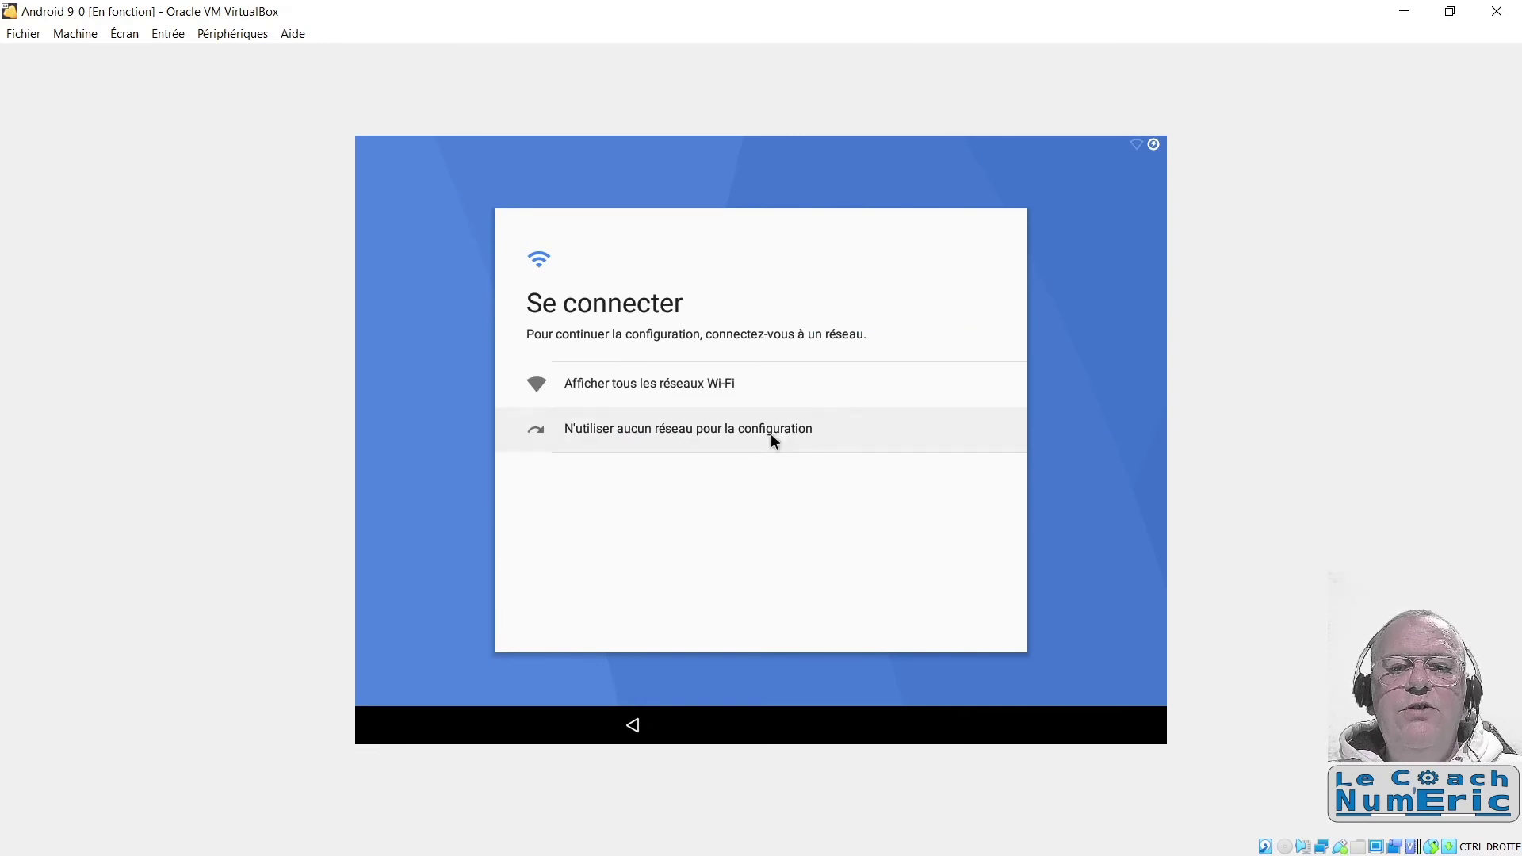
{"action": "left_click", "coordinate": [772, 390]}
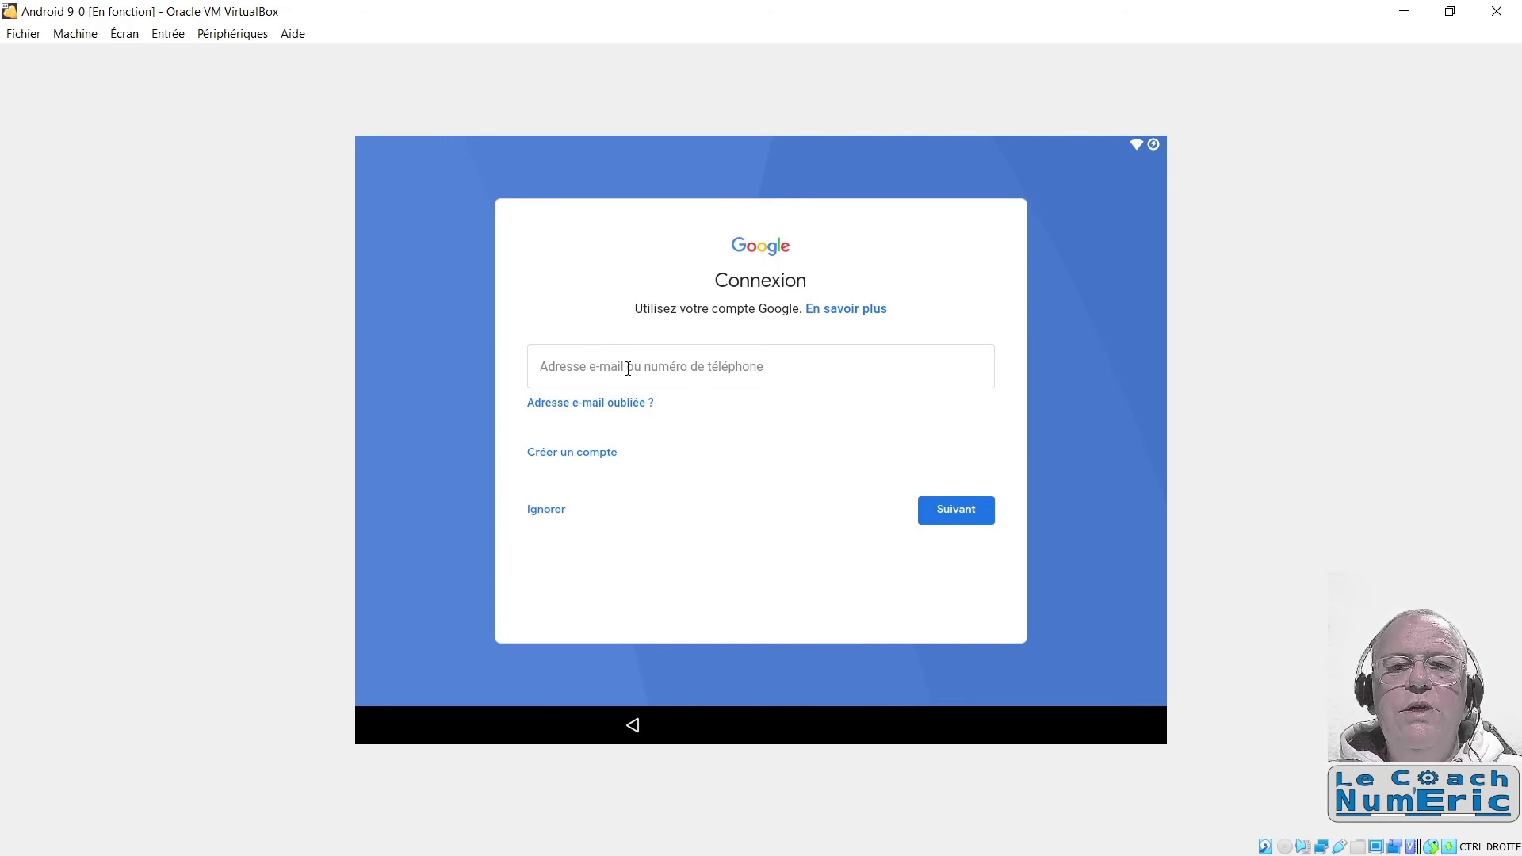
Step: Enter the Google account e-mail address on the Connexion screen and submit it
{"action": "left_click", "coordinate": [628, 369]}
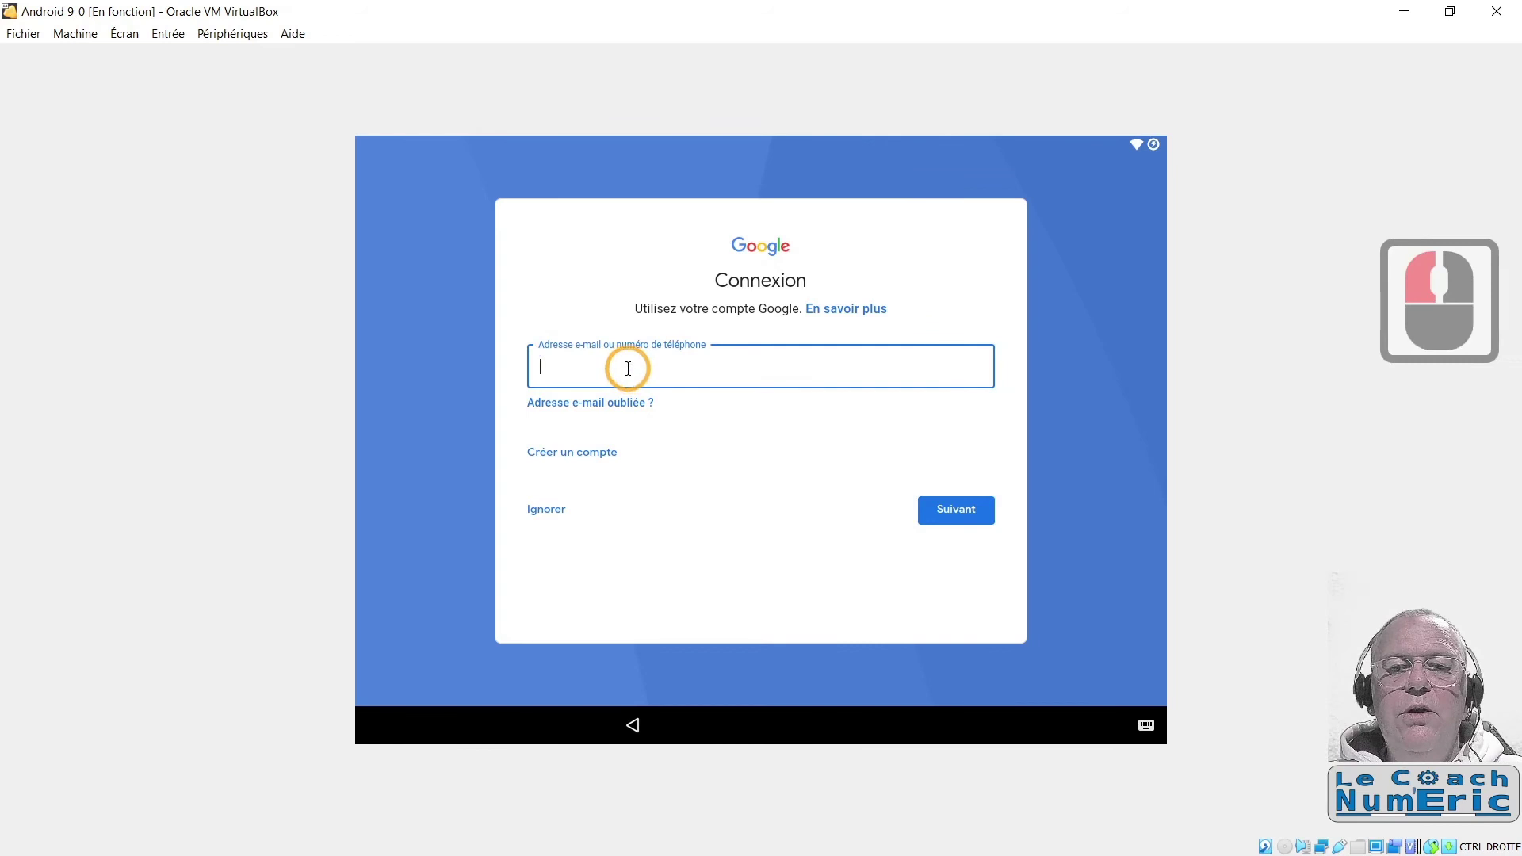
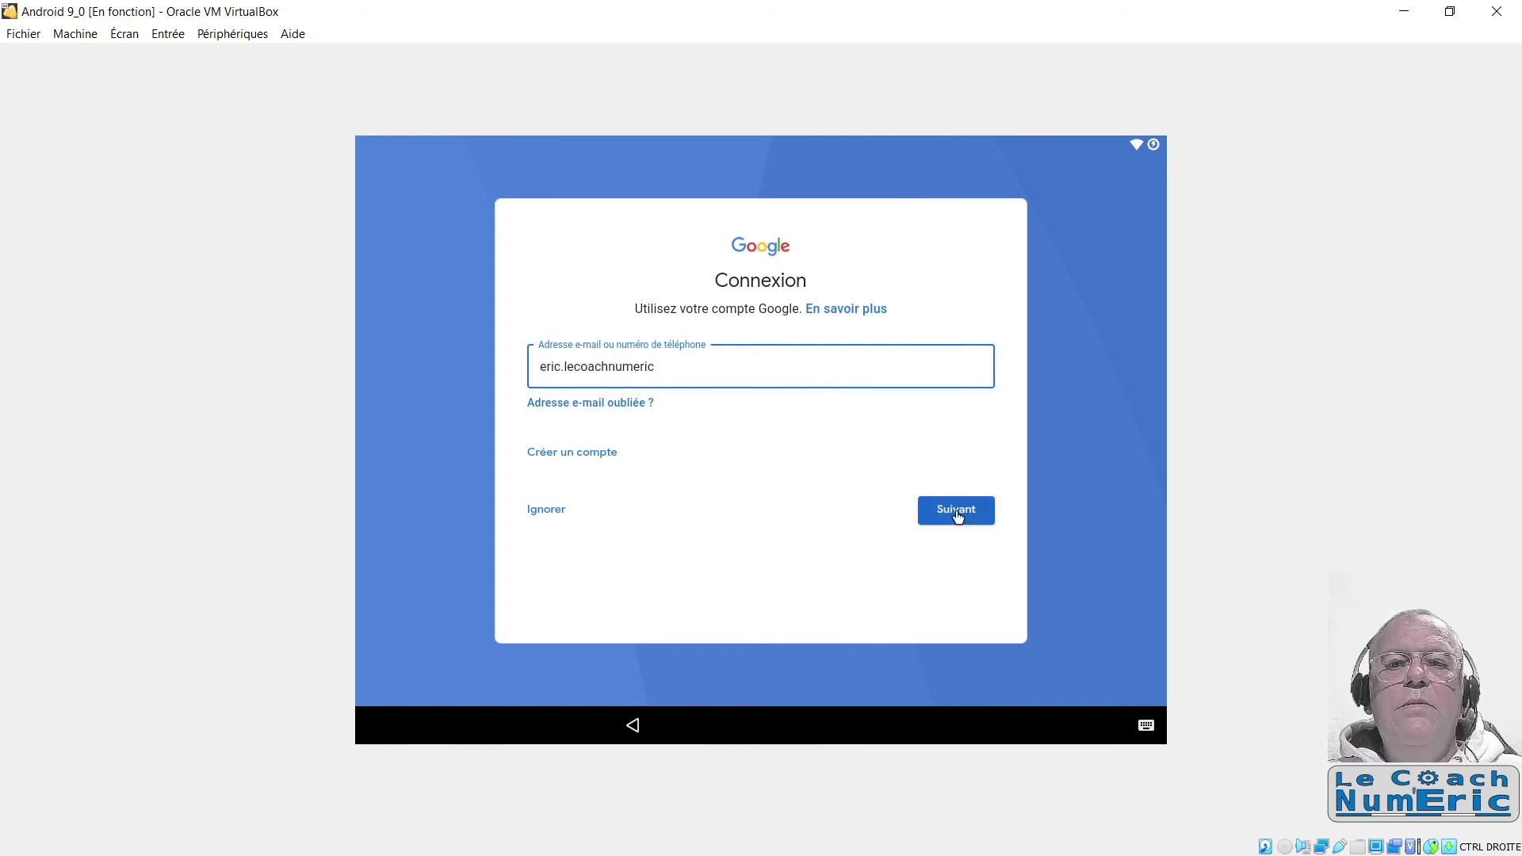
{"action": "left_click", "coordinate": [957, 514]}
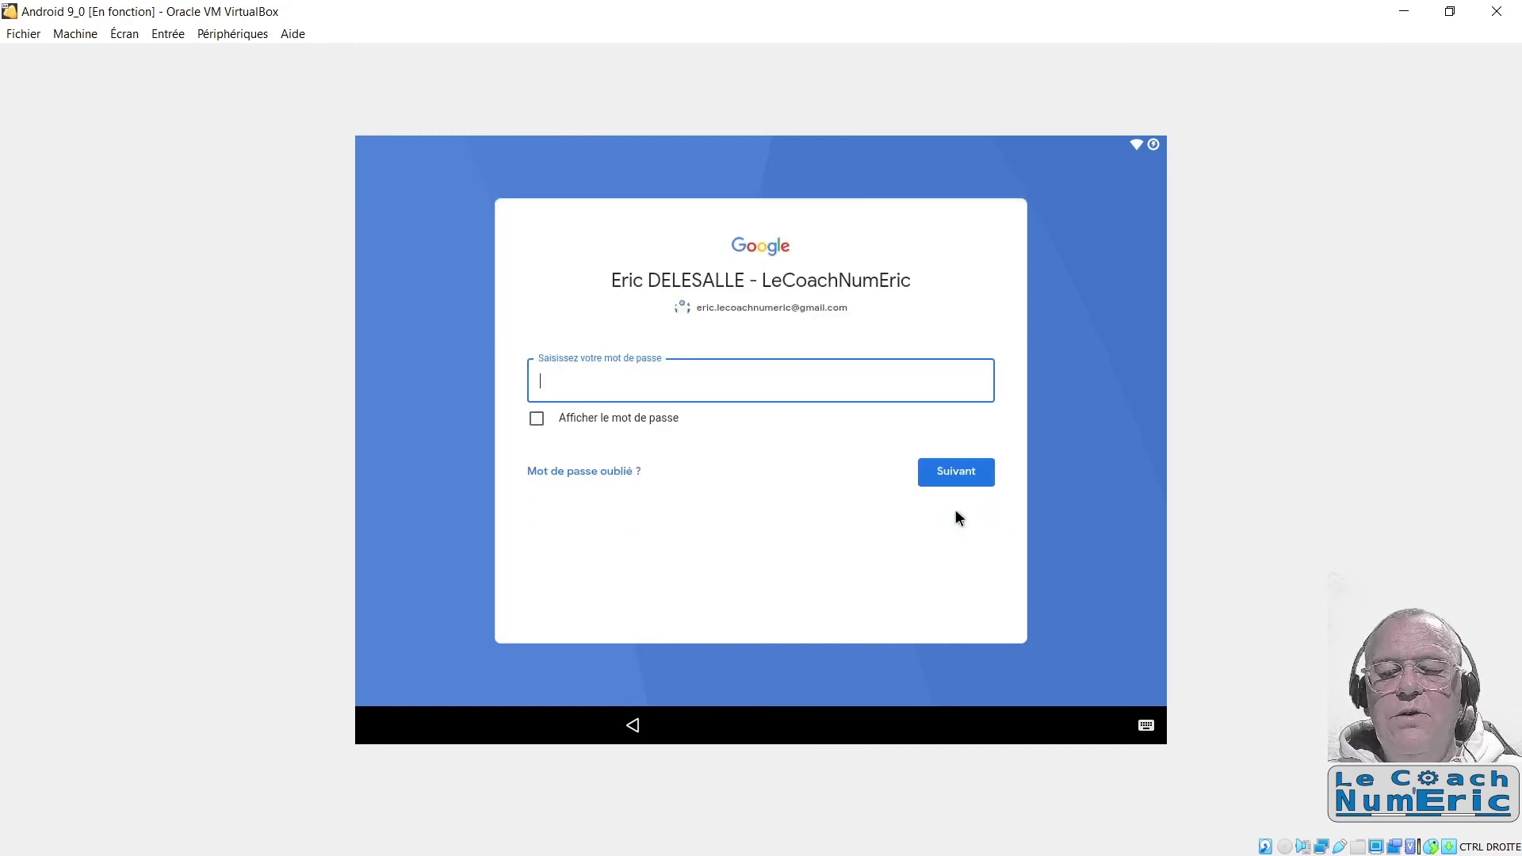
Step: Paste the account password, submit it, and accept Google's terms of use
{"action": "key", "text": "ctrl+v"}
{"action": "key", "text": "Tab"}
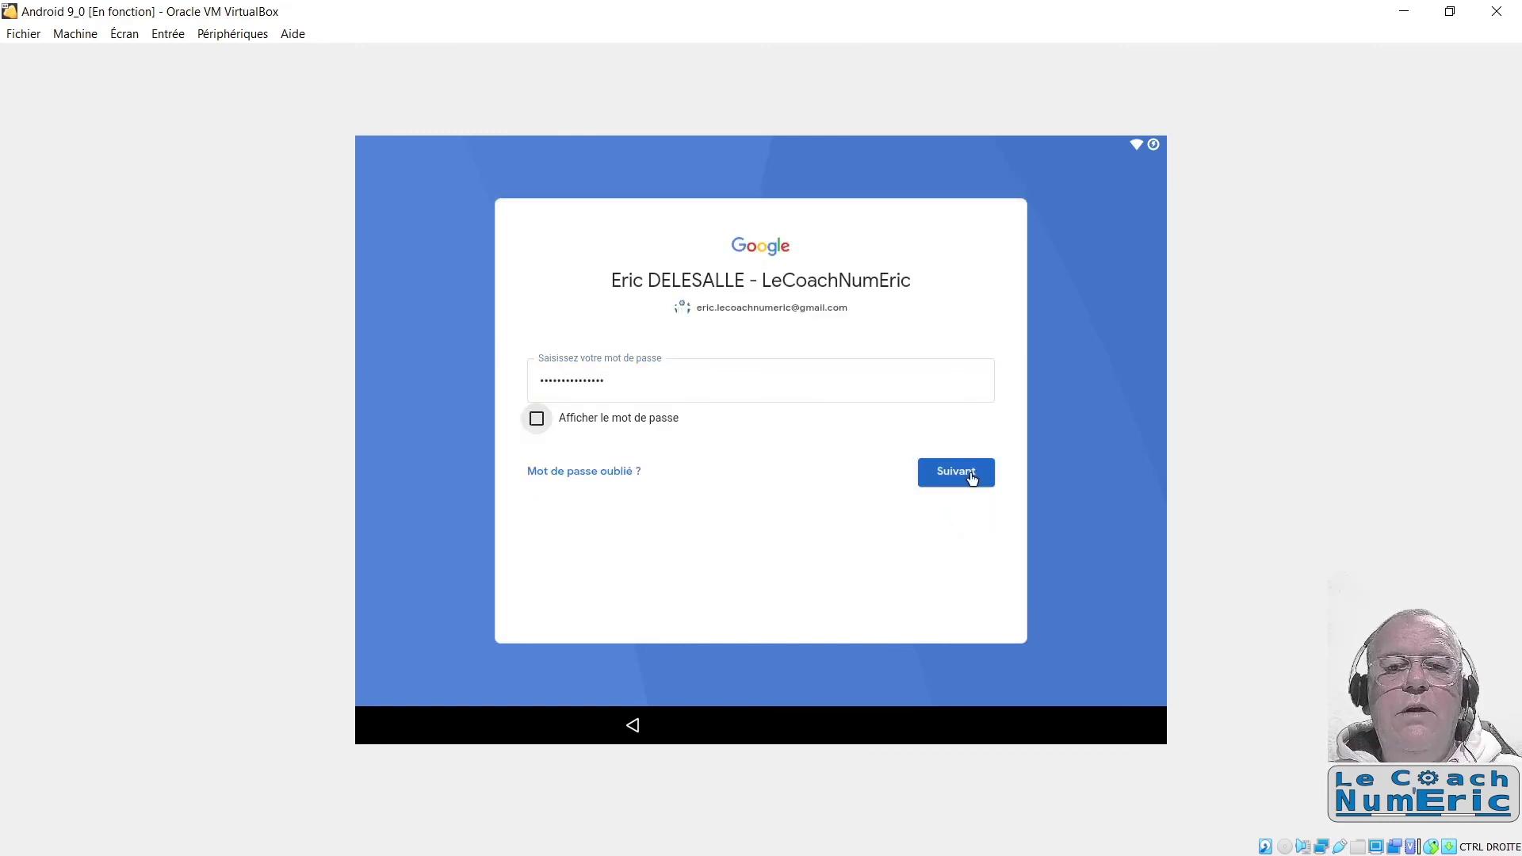
{"action": "left_click", "coordinate": [972, 478]}
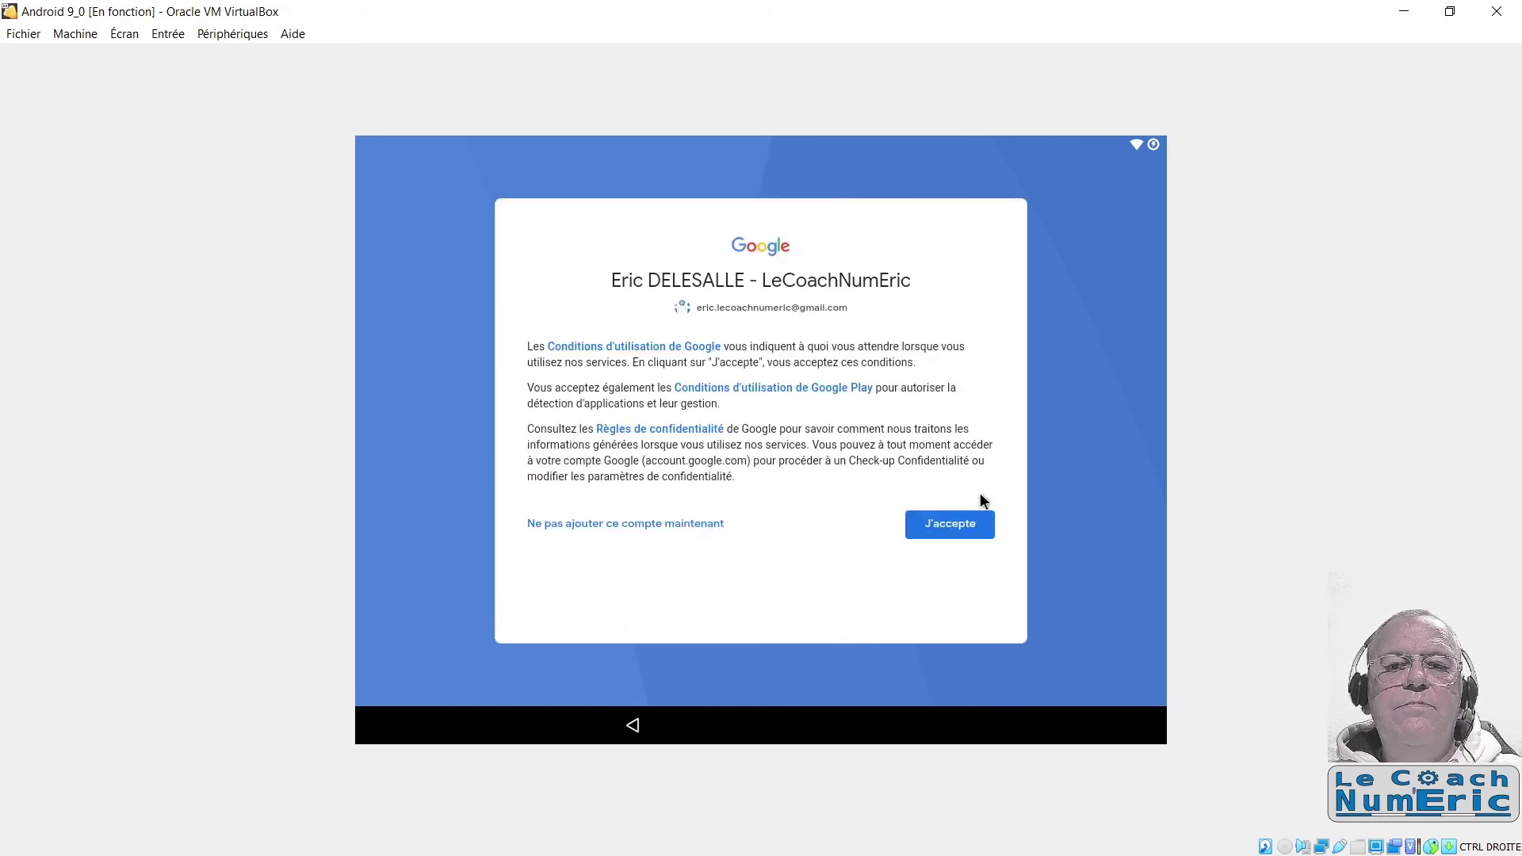
{"action": "left_click", "coordinate": [944, 528]}
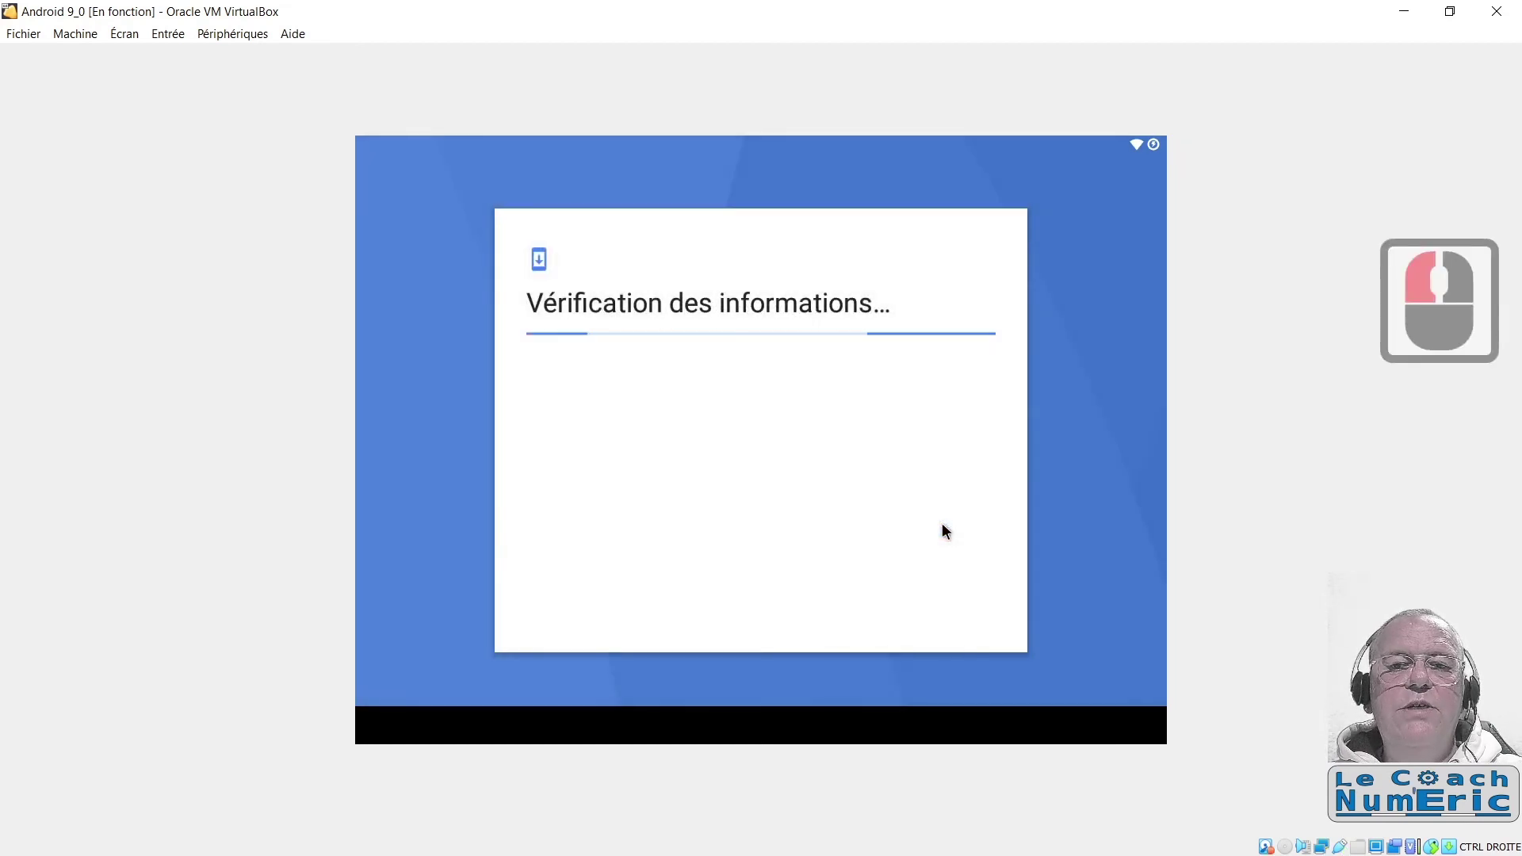
Step: Turn off Google Drive backup and automatic freeing of storage space
{"action": "scroll", "coordinate": [921, 517], "scroll_direction": "down", "scroll_amount": 1}
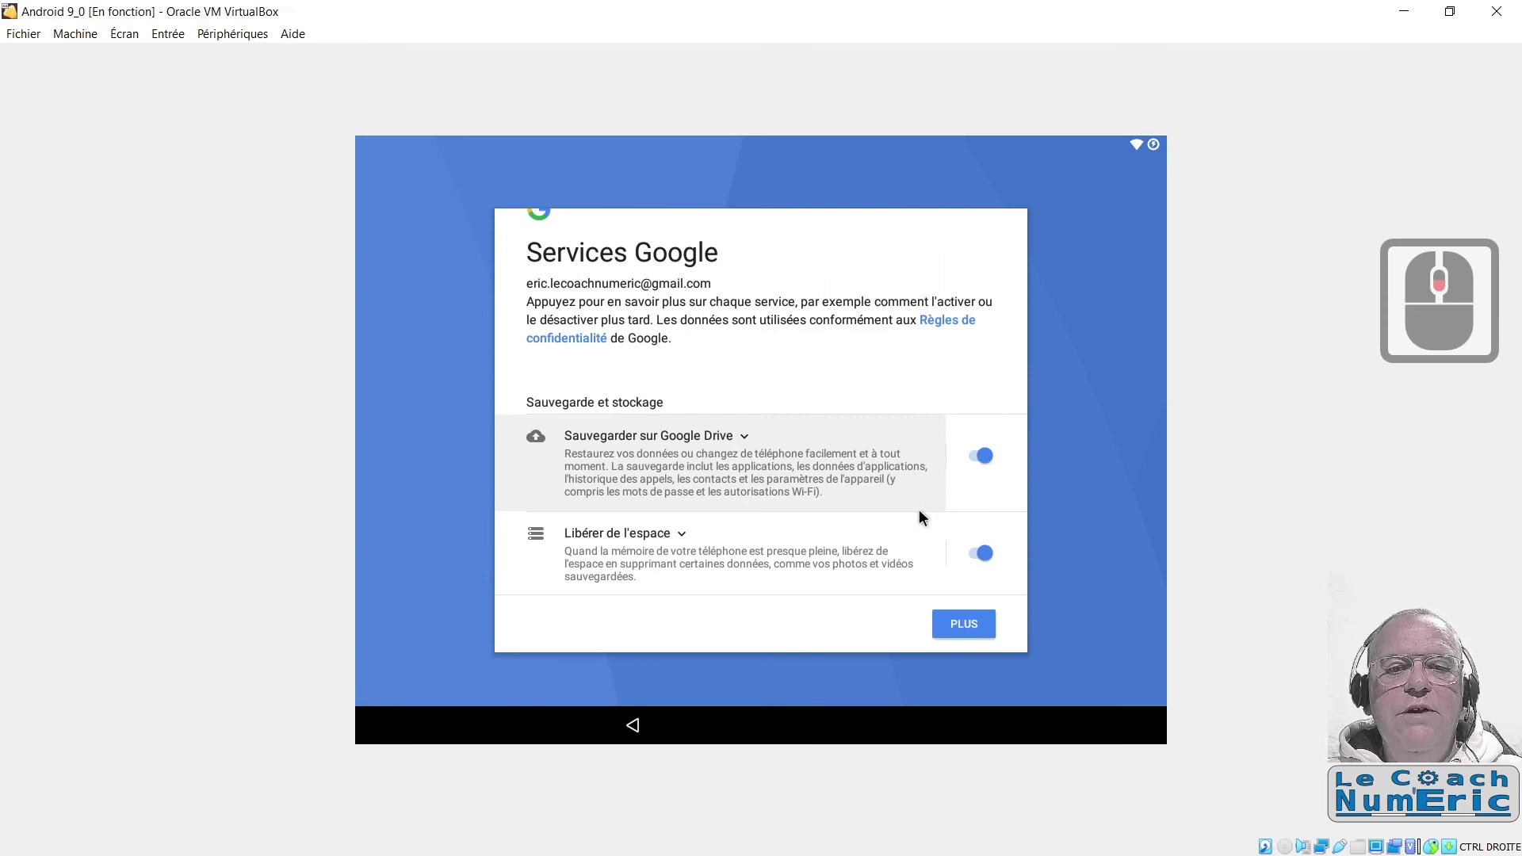
{"action": "left_click", "coordinate": [973, 456]}
{"action": "scroll", "coordinate": [969, 456], "scroll_direction": "down", "scroll_amount": 1}
{"action": "scroll", "coordinate": [970, 456], "scroll_direction": "down", "scroll_amount": 1}
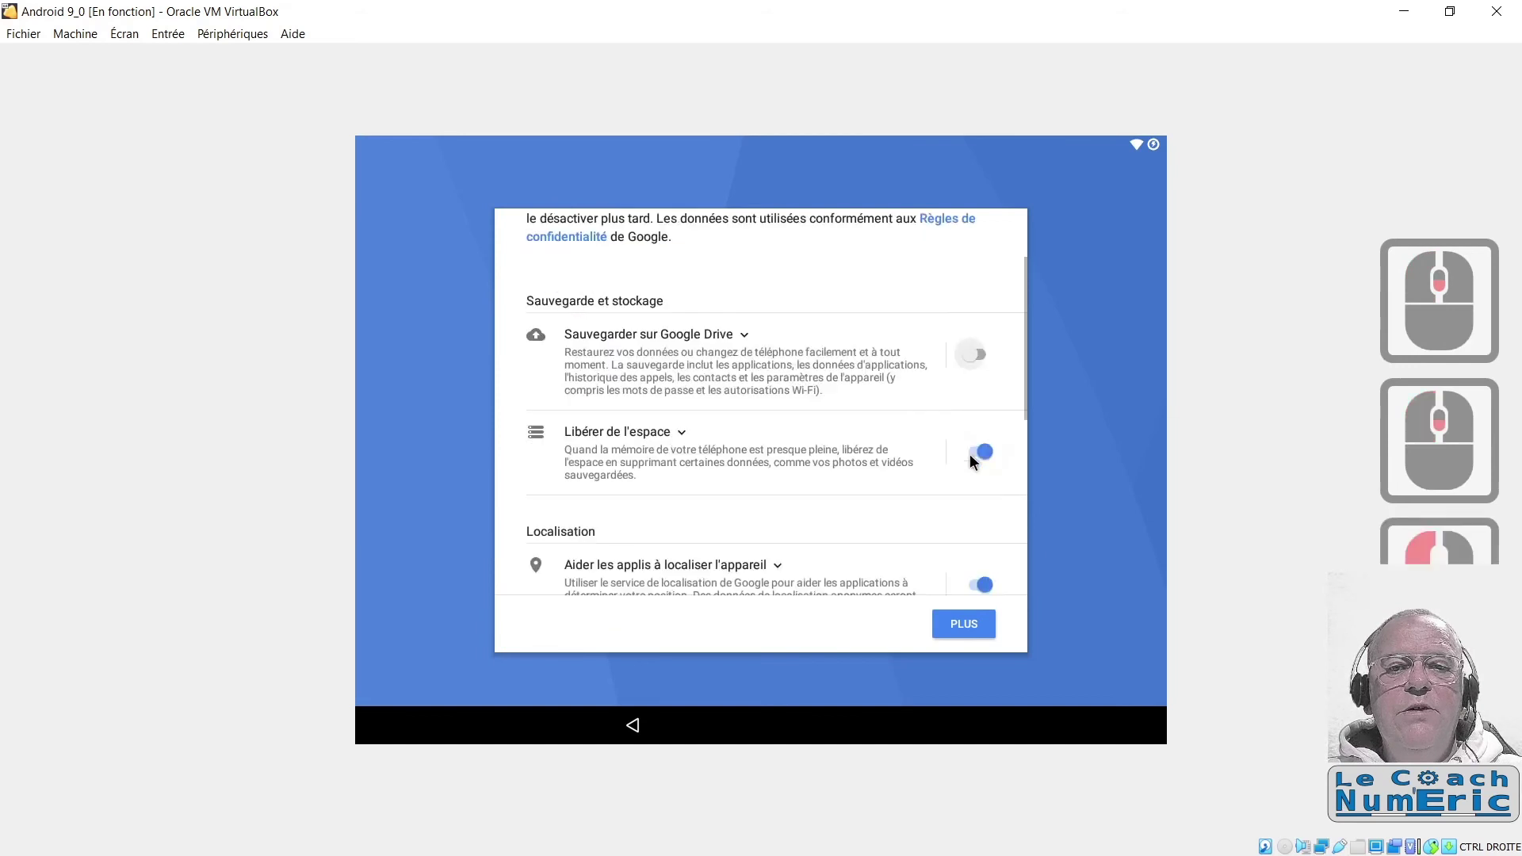
{"action": "left_click", "coordinate": [977, 453]}
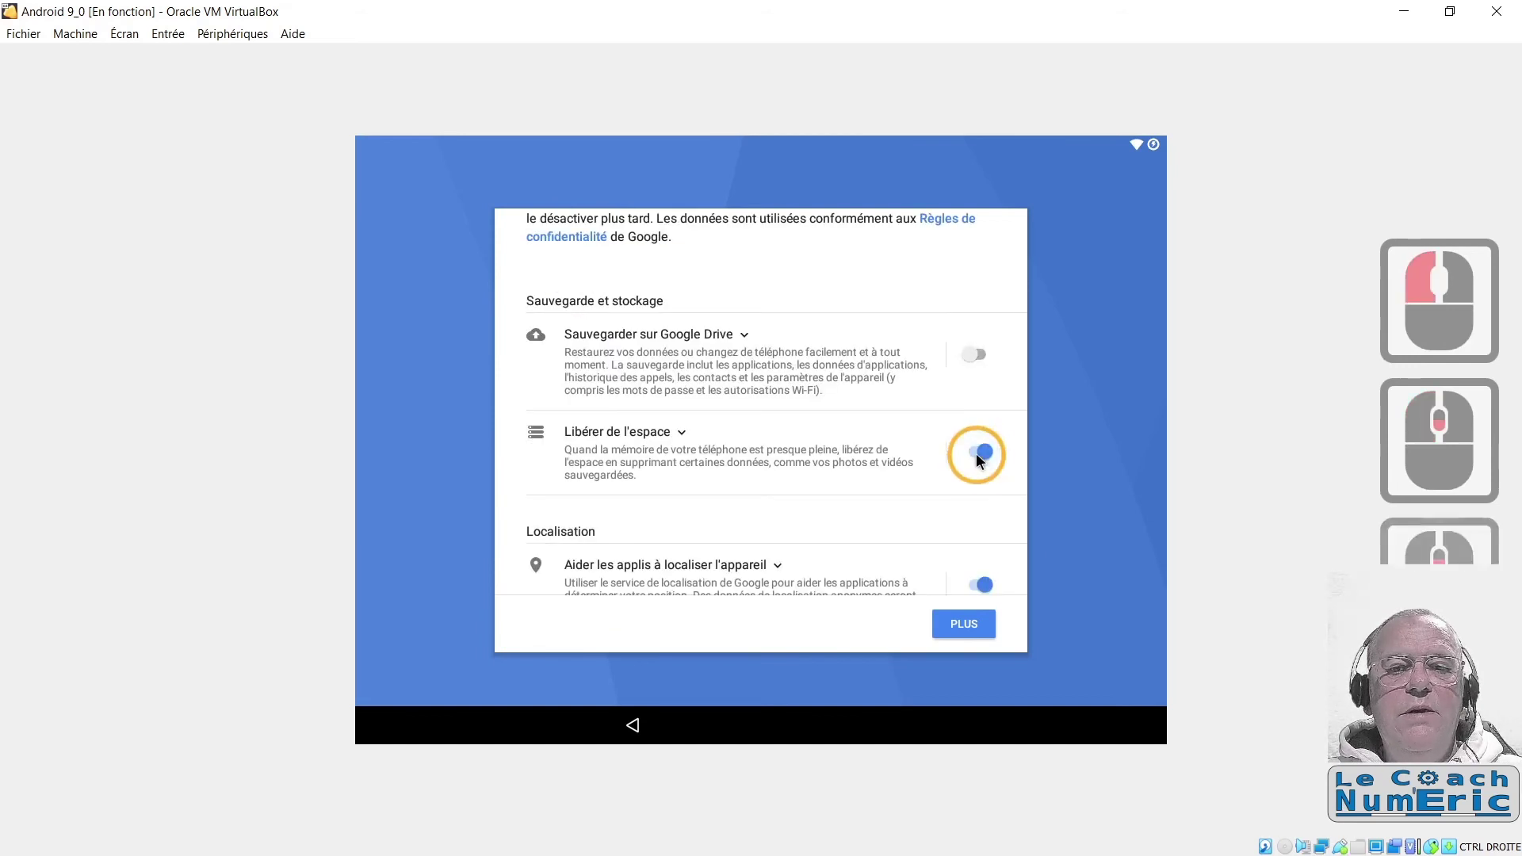
Step: Turn off location services and system data sending, then accept Google services
{"action": "scroll", "coordinate": [974, 455], "scroll_direction": "down", "scroll_amount": 2}
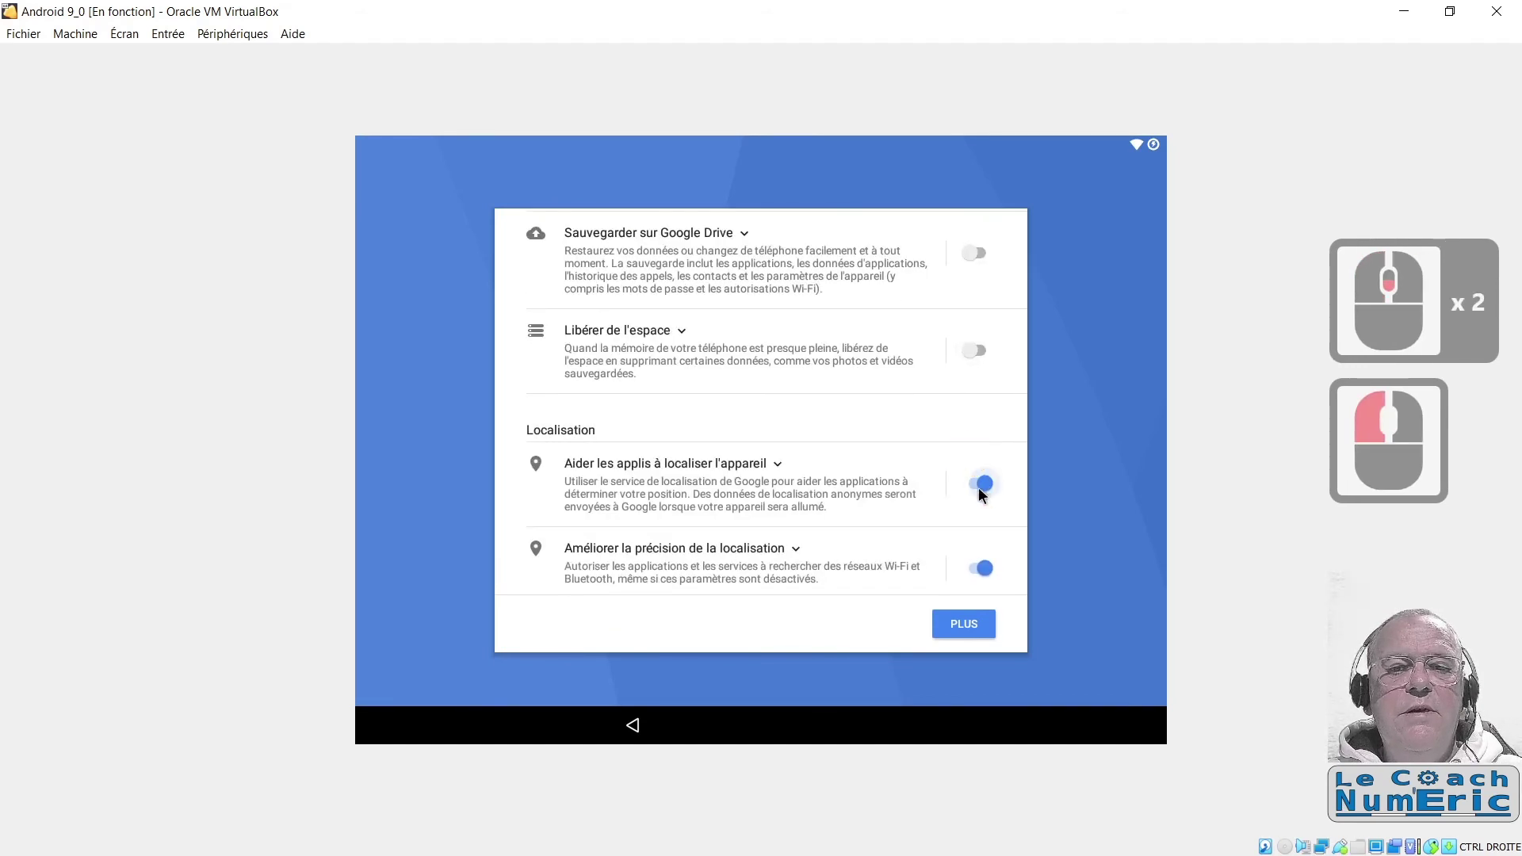
{"action": "left_click", "coordinate": [978, 487]}
{"action": "scroll", "coordinate": [969, 489], "scroll_direction": "down", "scroll_amount": 1}
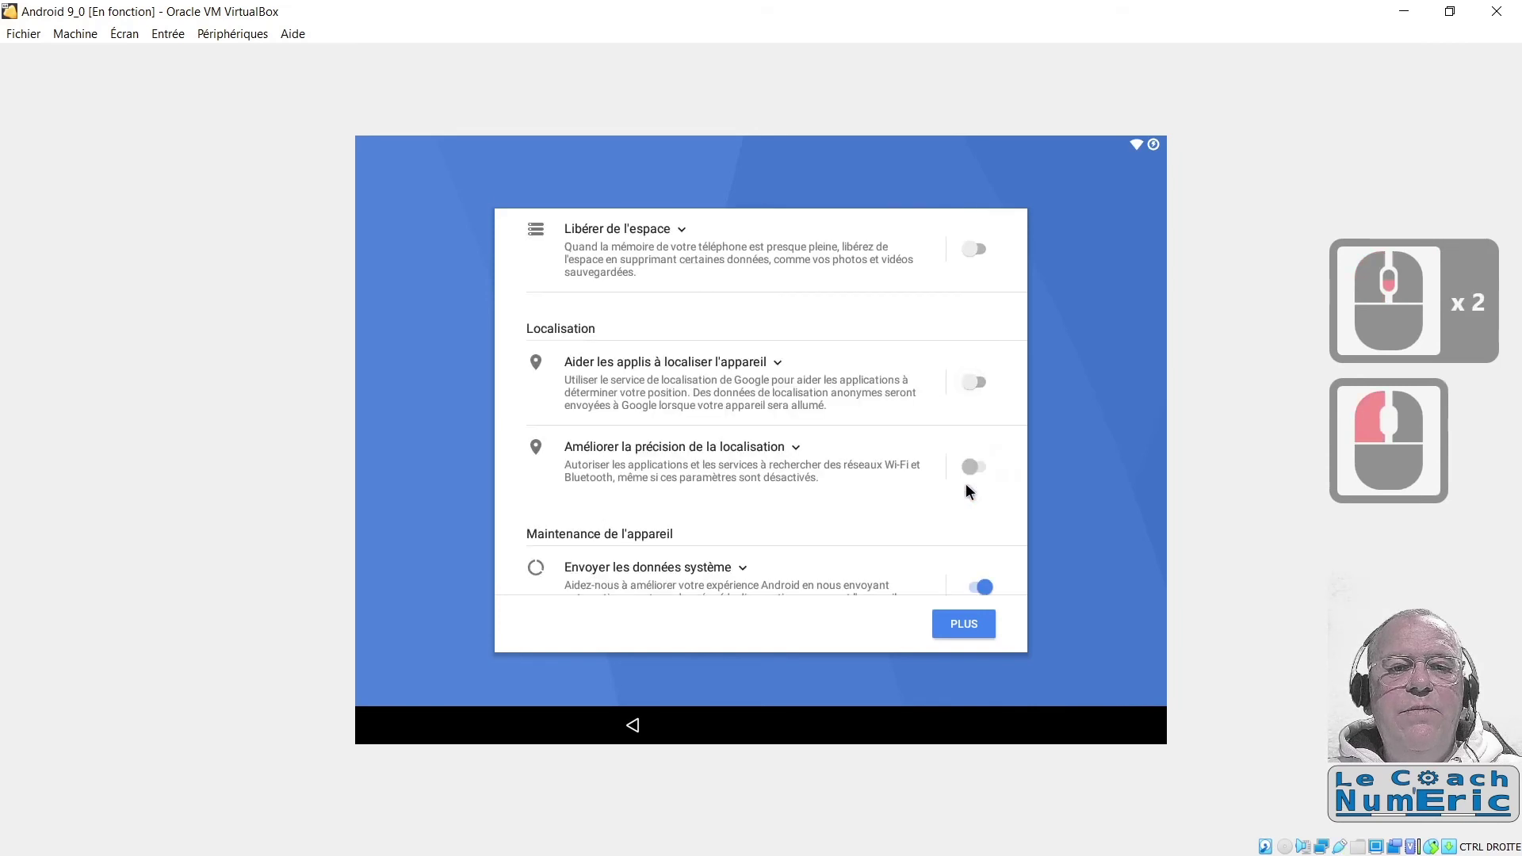
{"action": "scroll", "coordinate": [966, 484], "scroll_direction": "down", "scroll_amount": 2}
{"action": "left_click", "coordinate": [969, 484]}
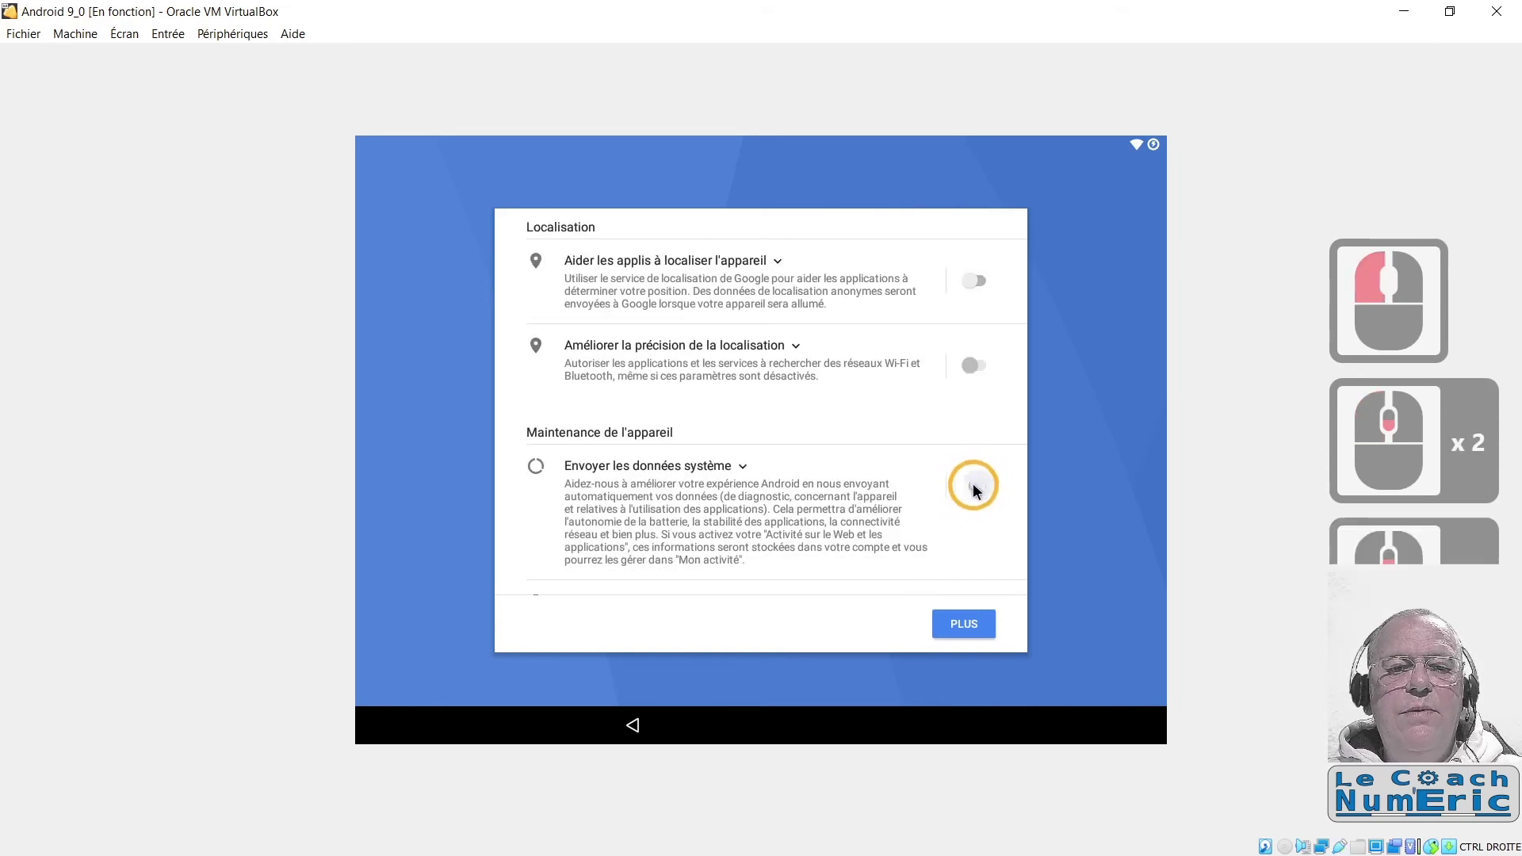
{"action": "scroll", "coordinate": [941, 481], "scroll_direction": "down", "scroll_amount": 4}
{"action": "scroll", "coordinate": [939, 485], "scroll_direction": "down", "scroll_amount": 1}
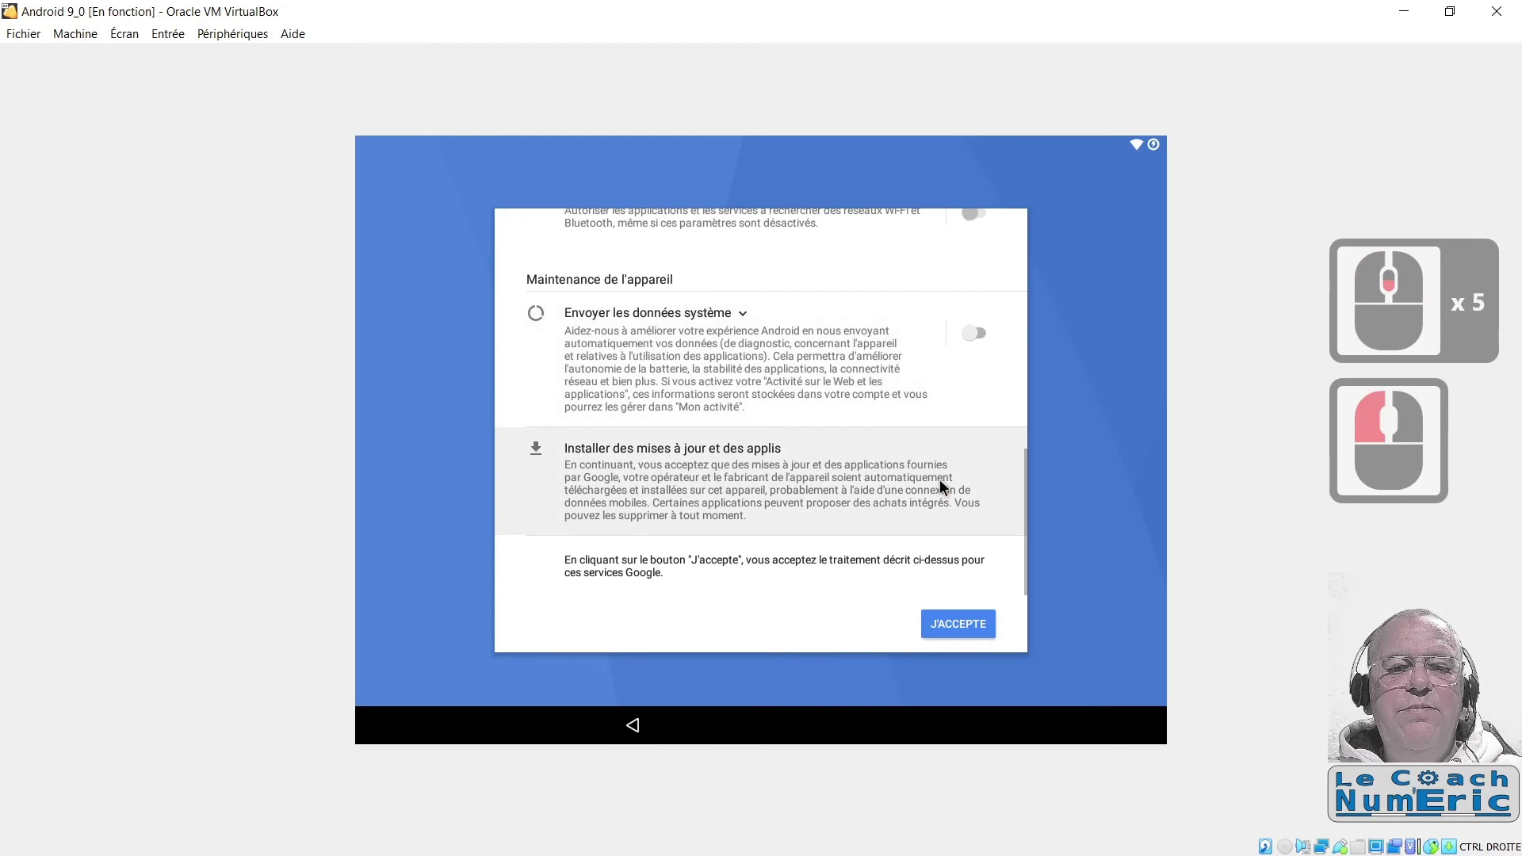
{"action": "left_click", "coordinate": [957, 626]}
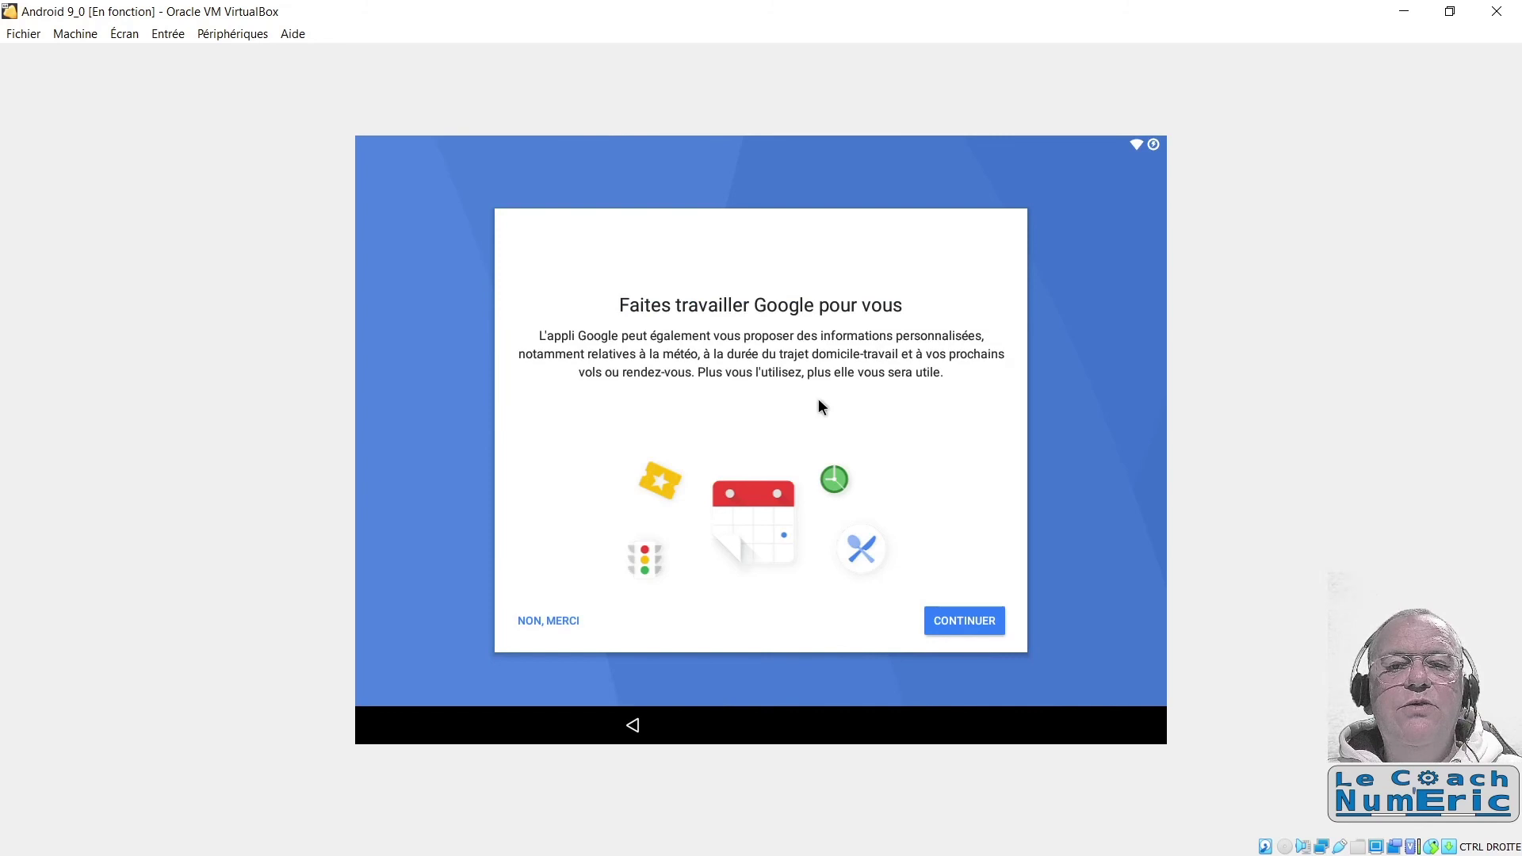
Step: Decline Google personalisation, untick 'Aider à améliorer LineageOS', and complete setup with COMMENCER
{"action": "left_click", "coordinate": [546, 622]}
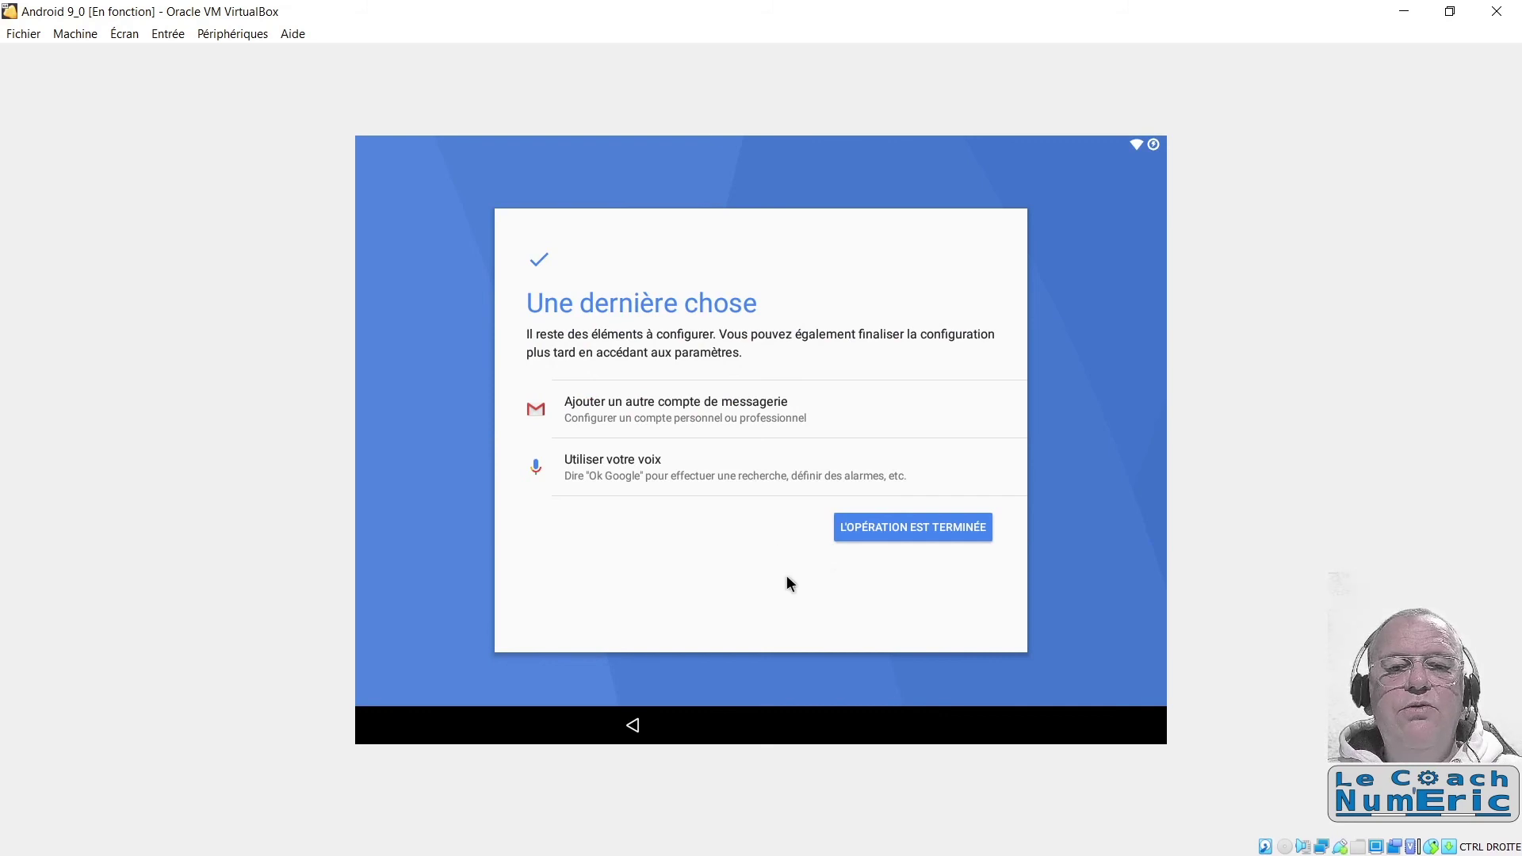
{"action": "left_click", "coordinate": [910, 525]}
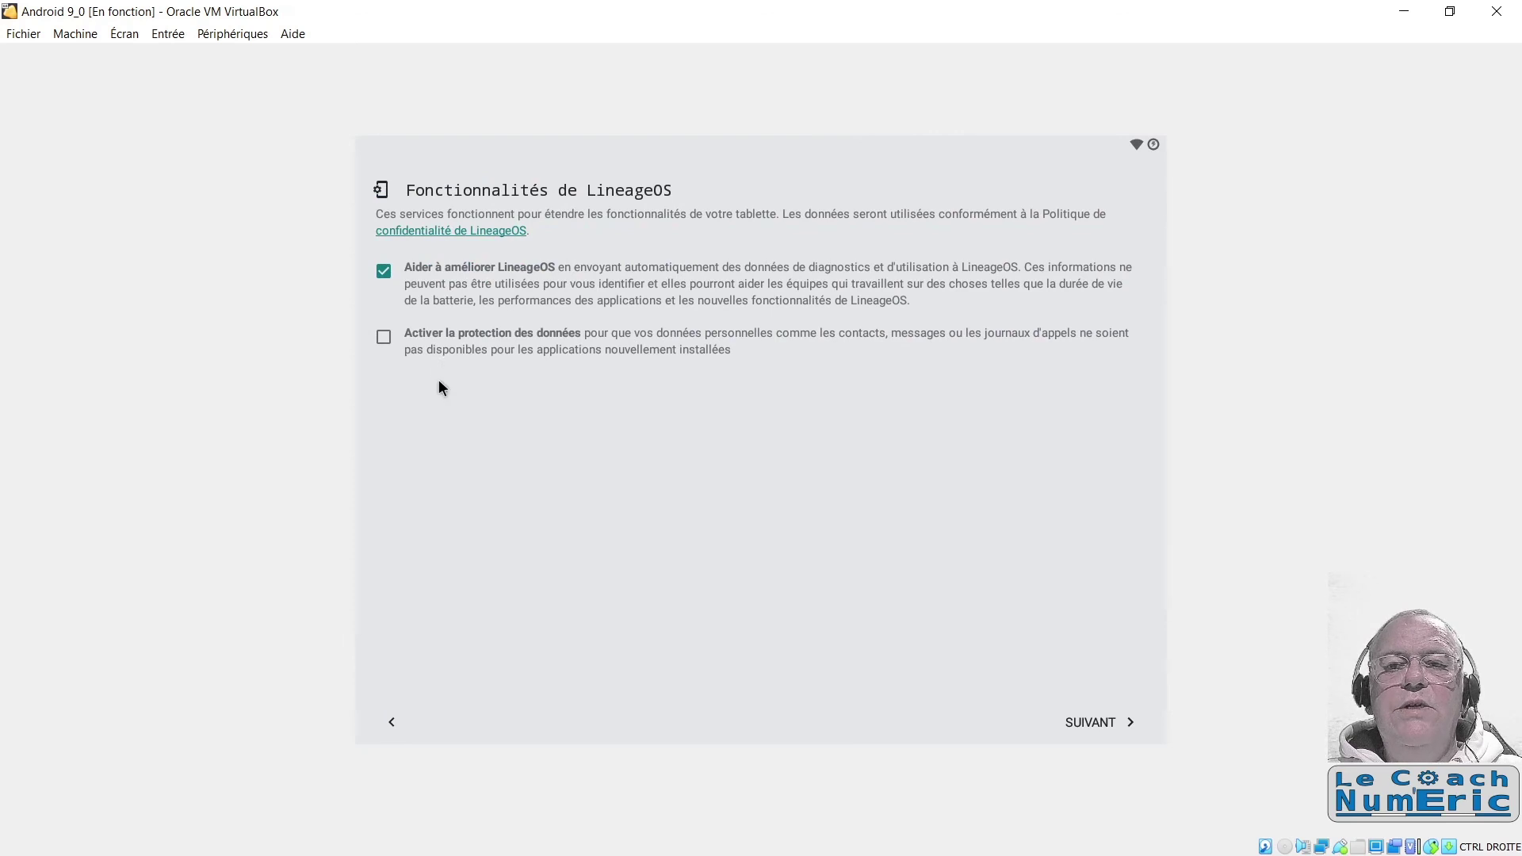
{"action": "left_click", "coordinate": [384, 272]}
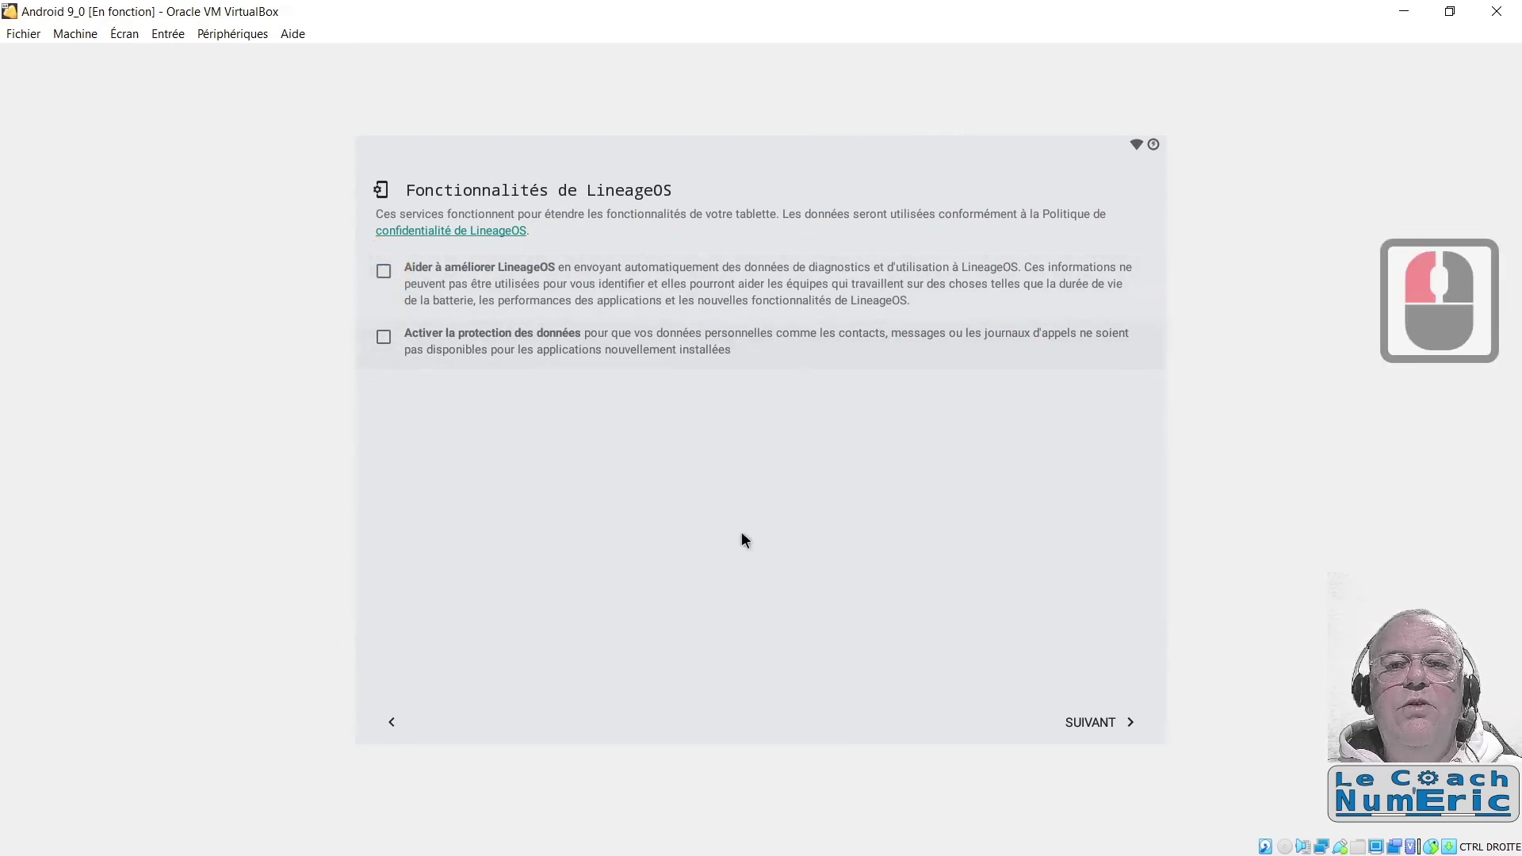
{"action": "left_click", "coordinate": [1086, 723]}
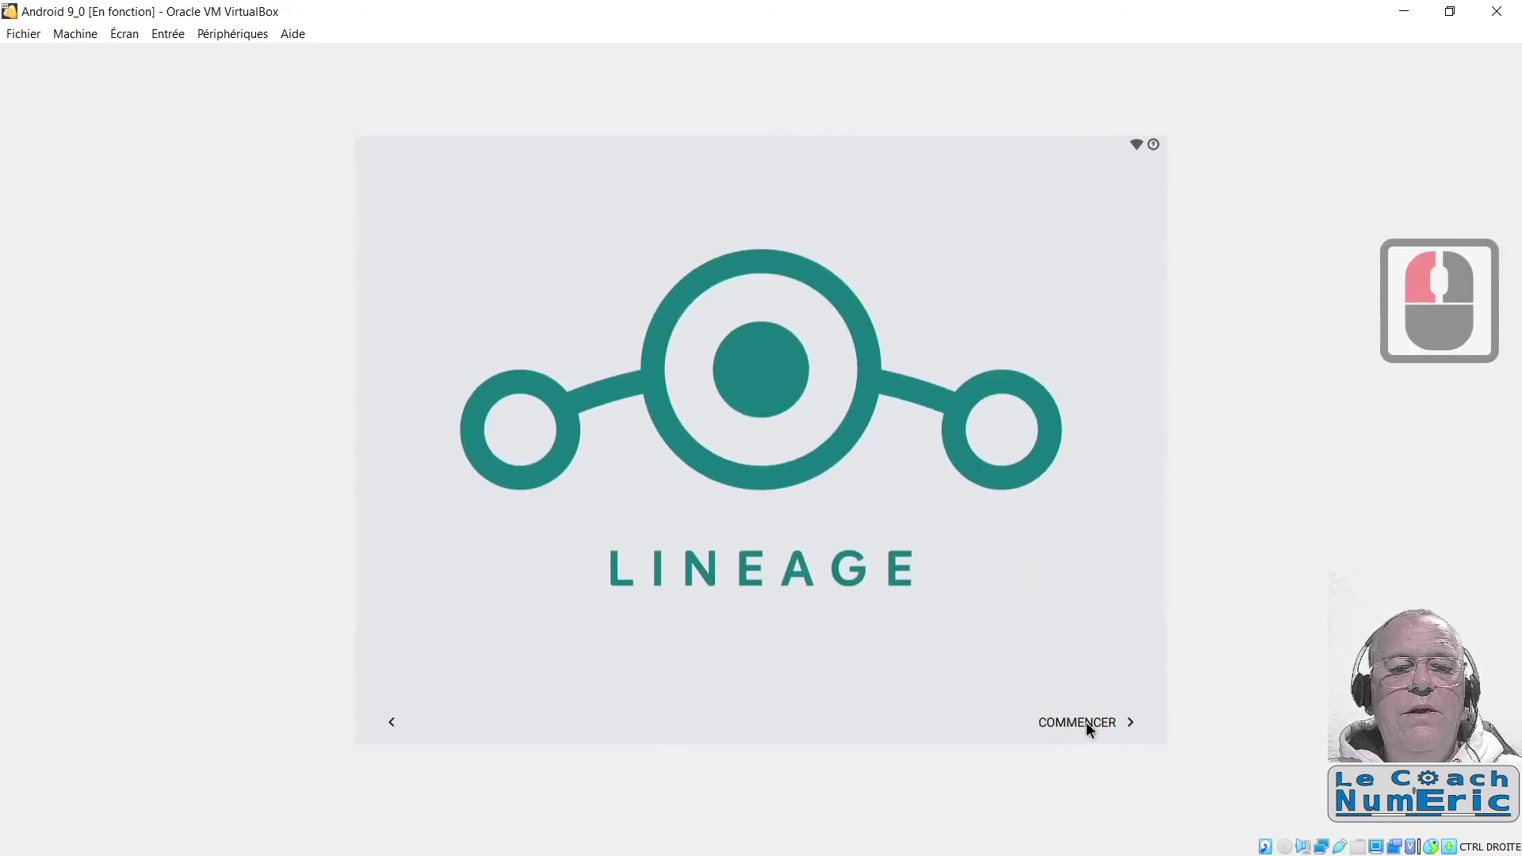
{"action": "left_click", "coordinate": [1083, 722]}
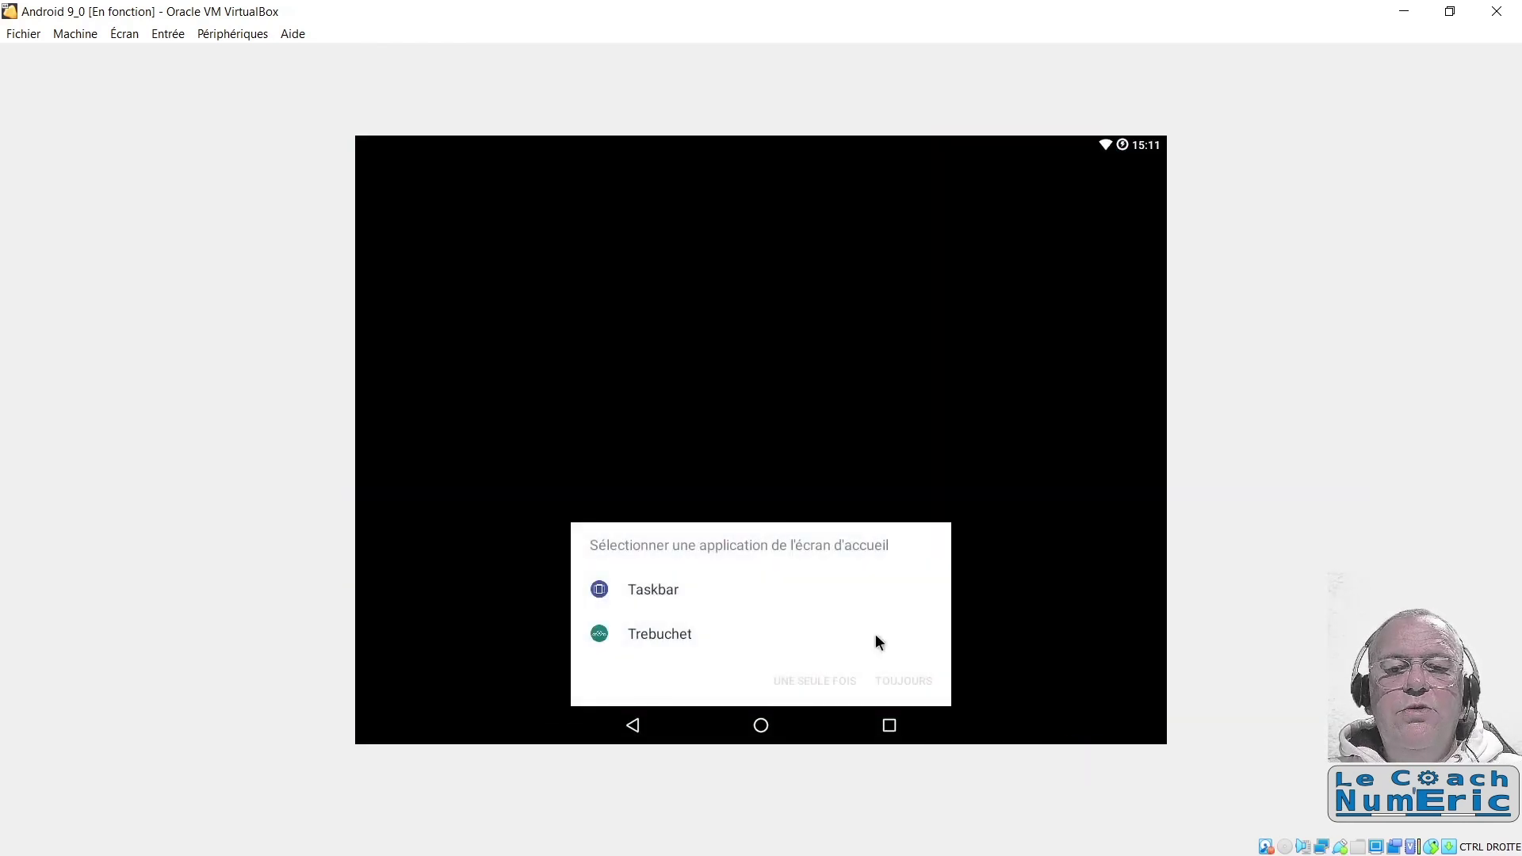
Step: Use Trebuchet as the home app just once, then untick 'Hardware information' and confirm the Bienvenue dialog
{"action": "left_click", "coordinate": [655, 635]}
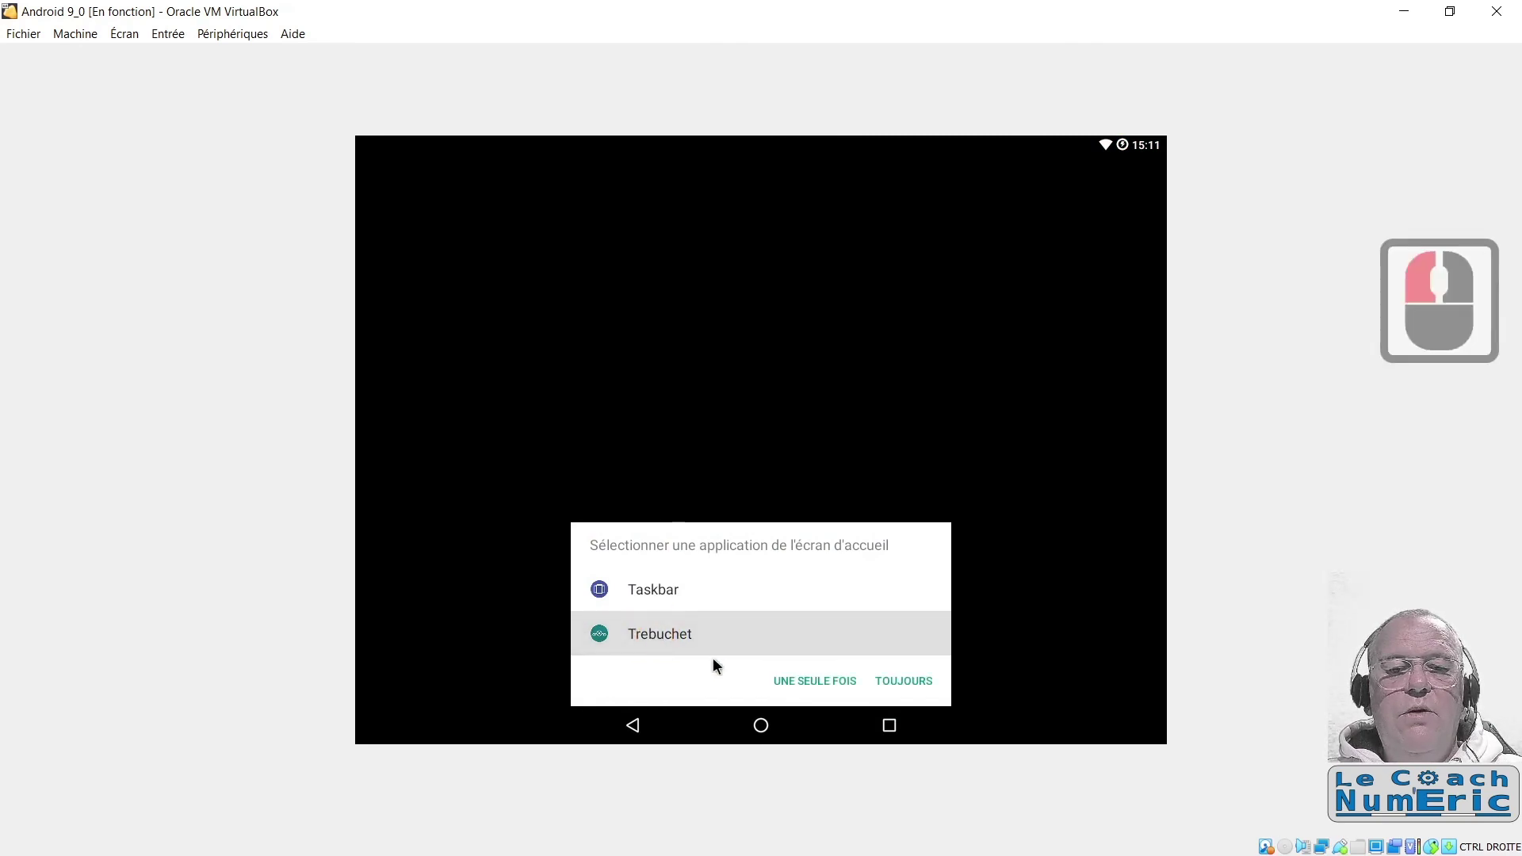
{"action": "left_click", "coordinate": [815, 681]}
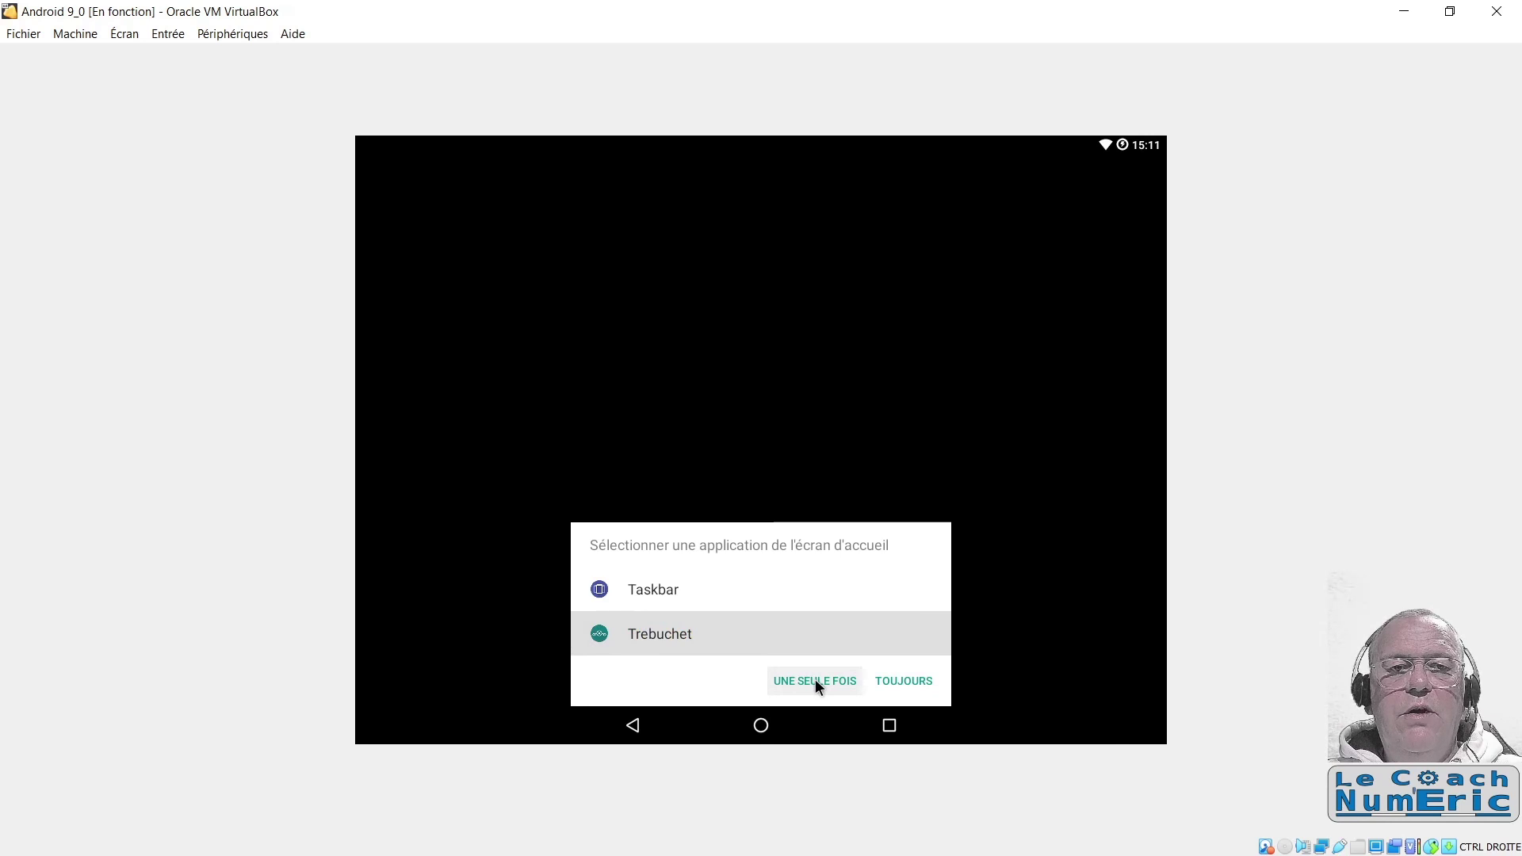
{"action": "left_click", "coordinate": [817, 682]}
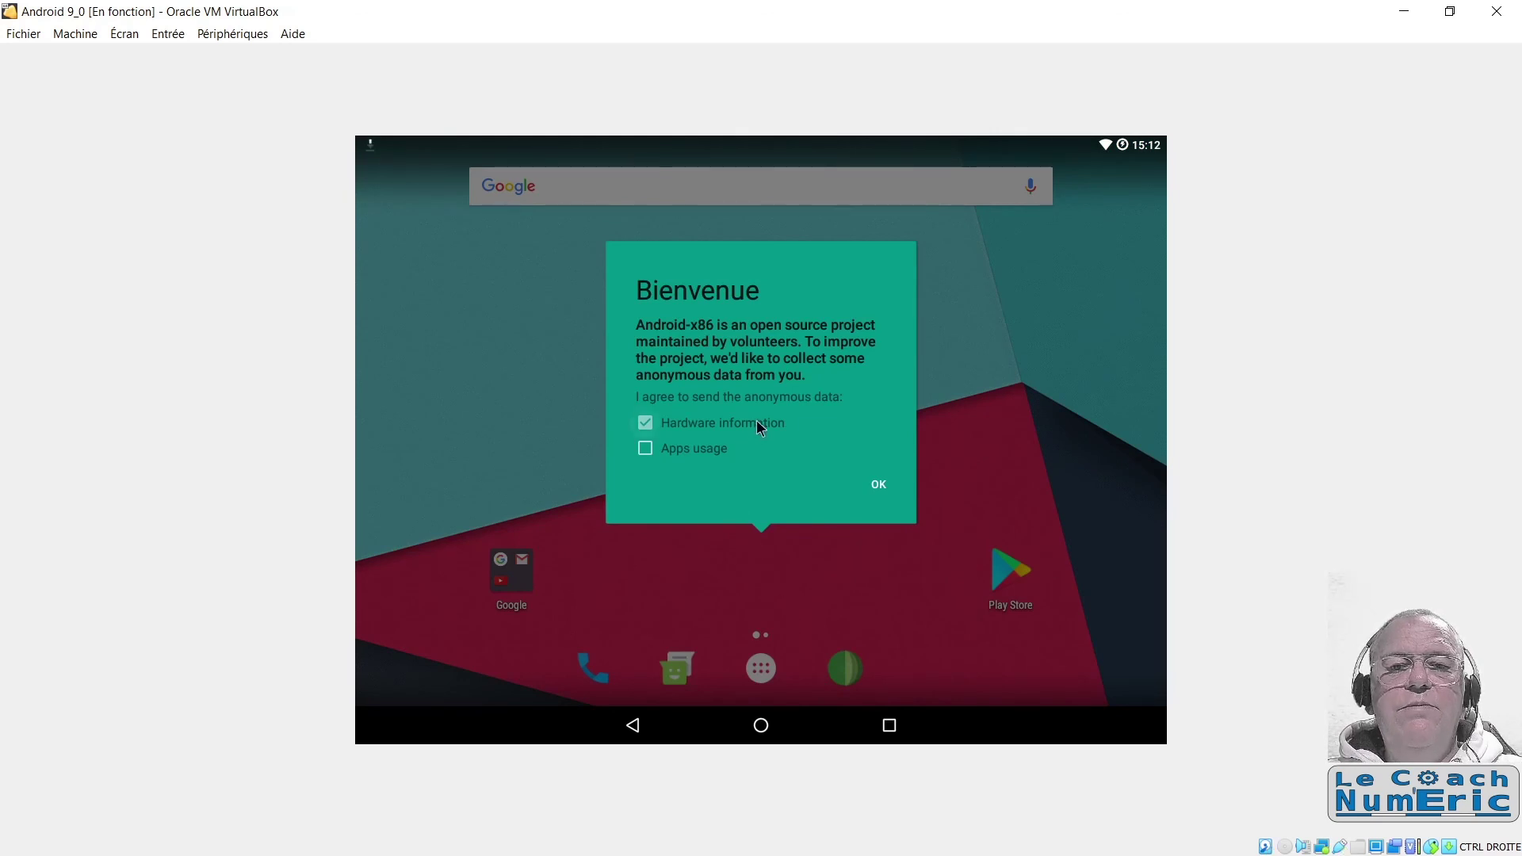
{"action": "left_click", "coordinate": [644, 422]}
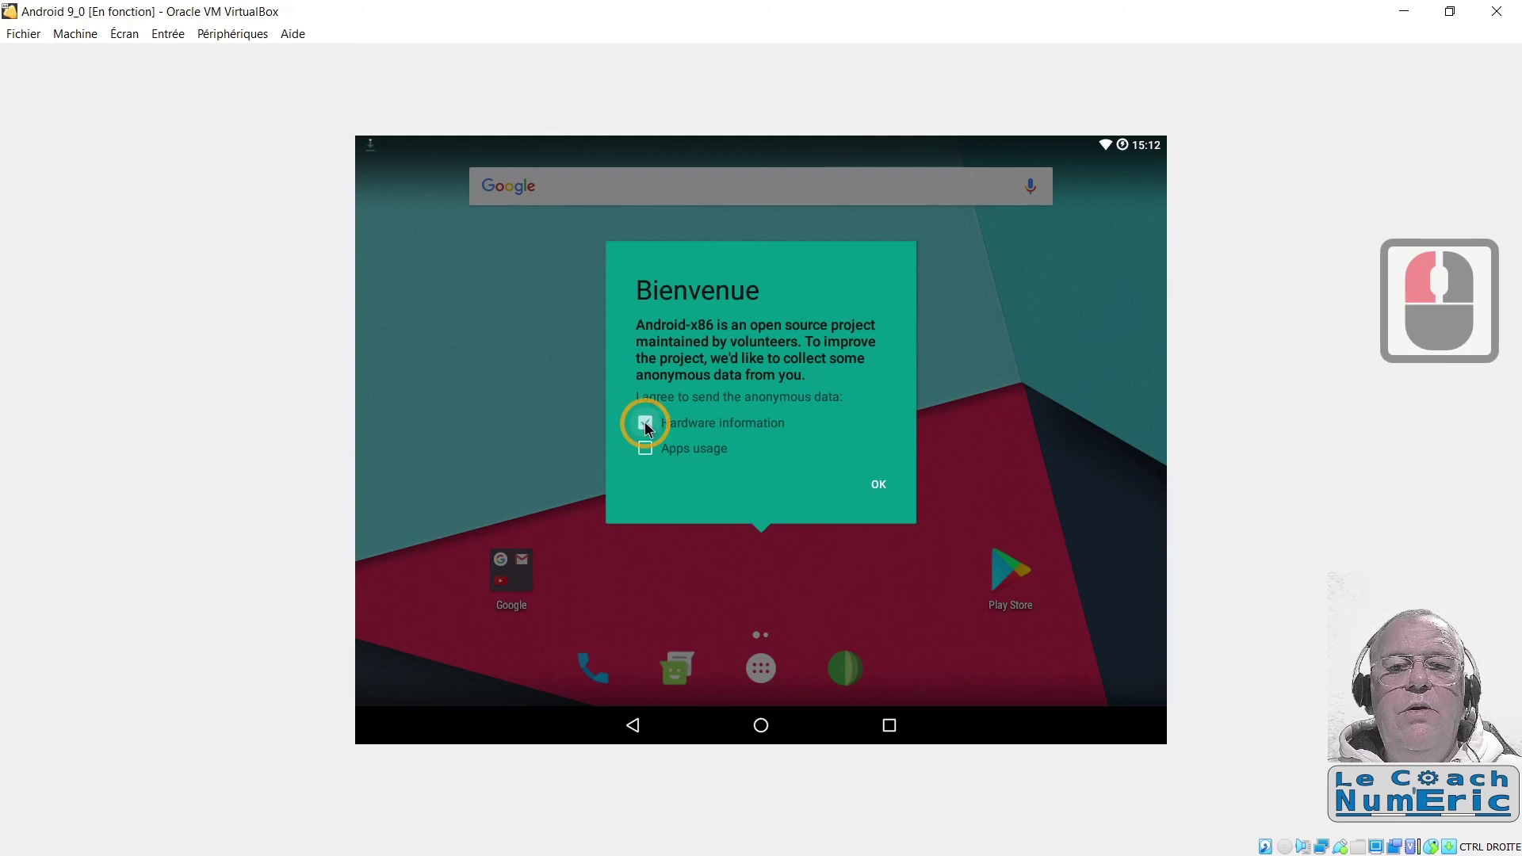
{"action": "left_click", "coordinate": [875, 485]}
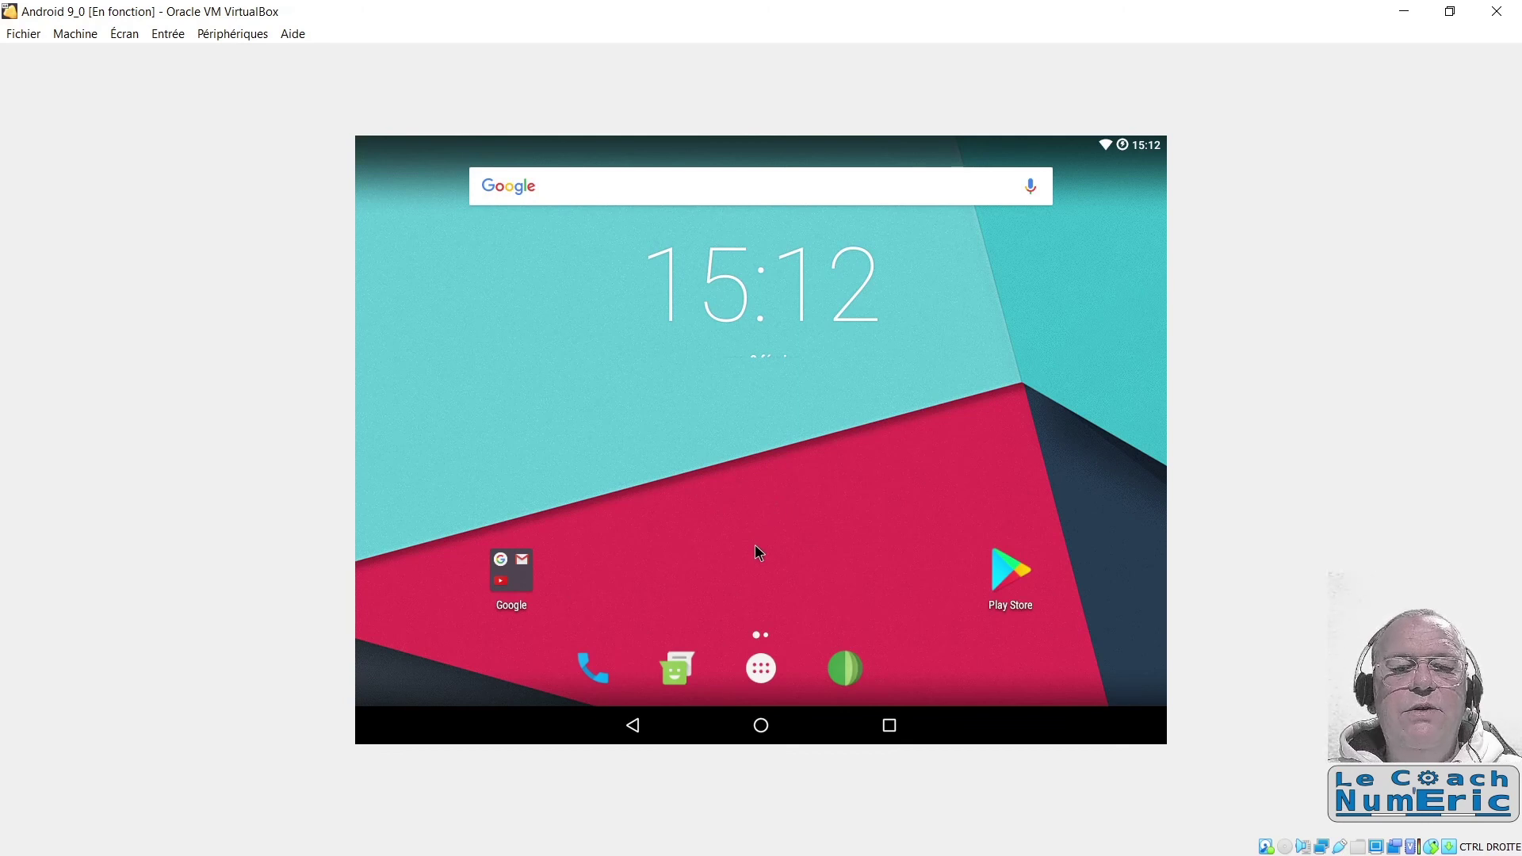
{"action": "left_click", "coordinate": [779, 474]}
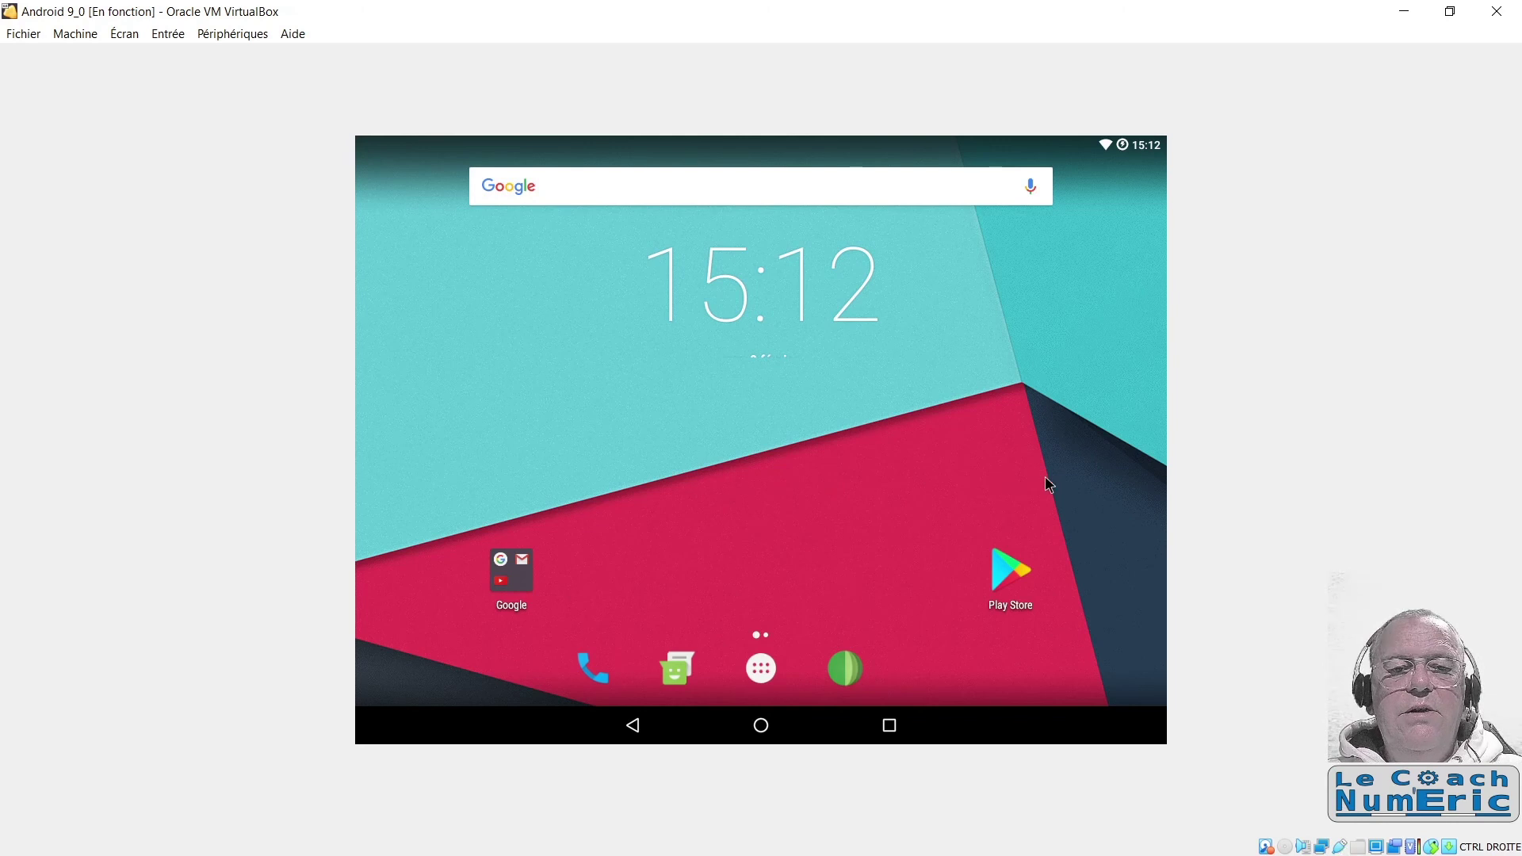
{"action": "left_click_drag", "start_coordinate": [1067, 478], "coordinate": [679, 486]}
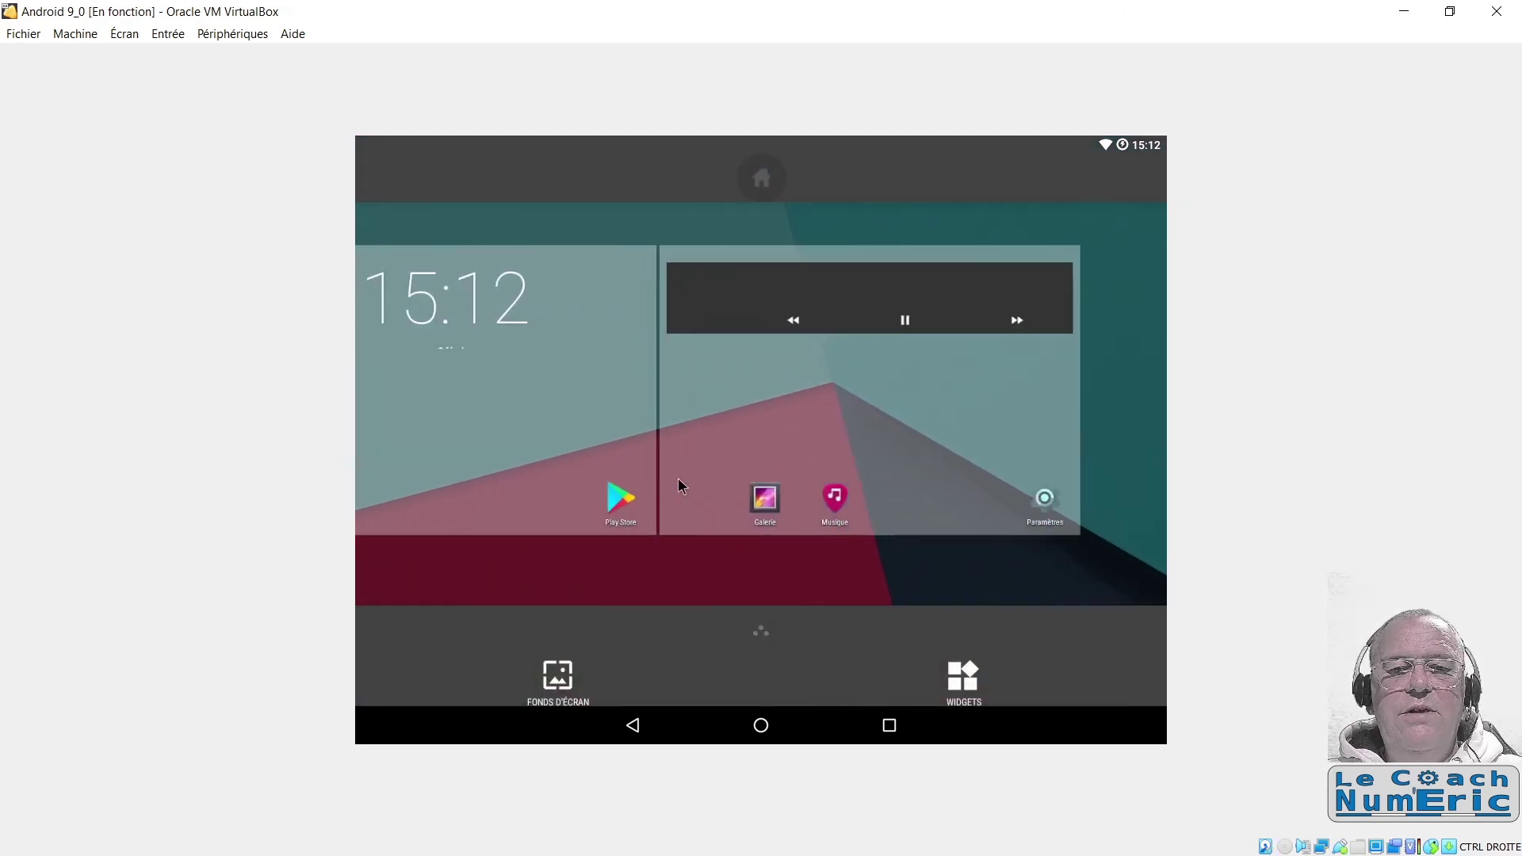
{"action": "left_click", "coordinate": [757, 410]}
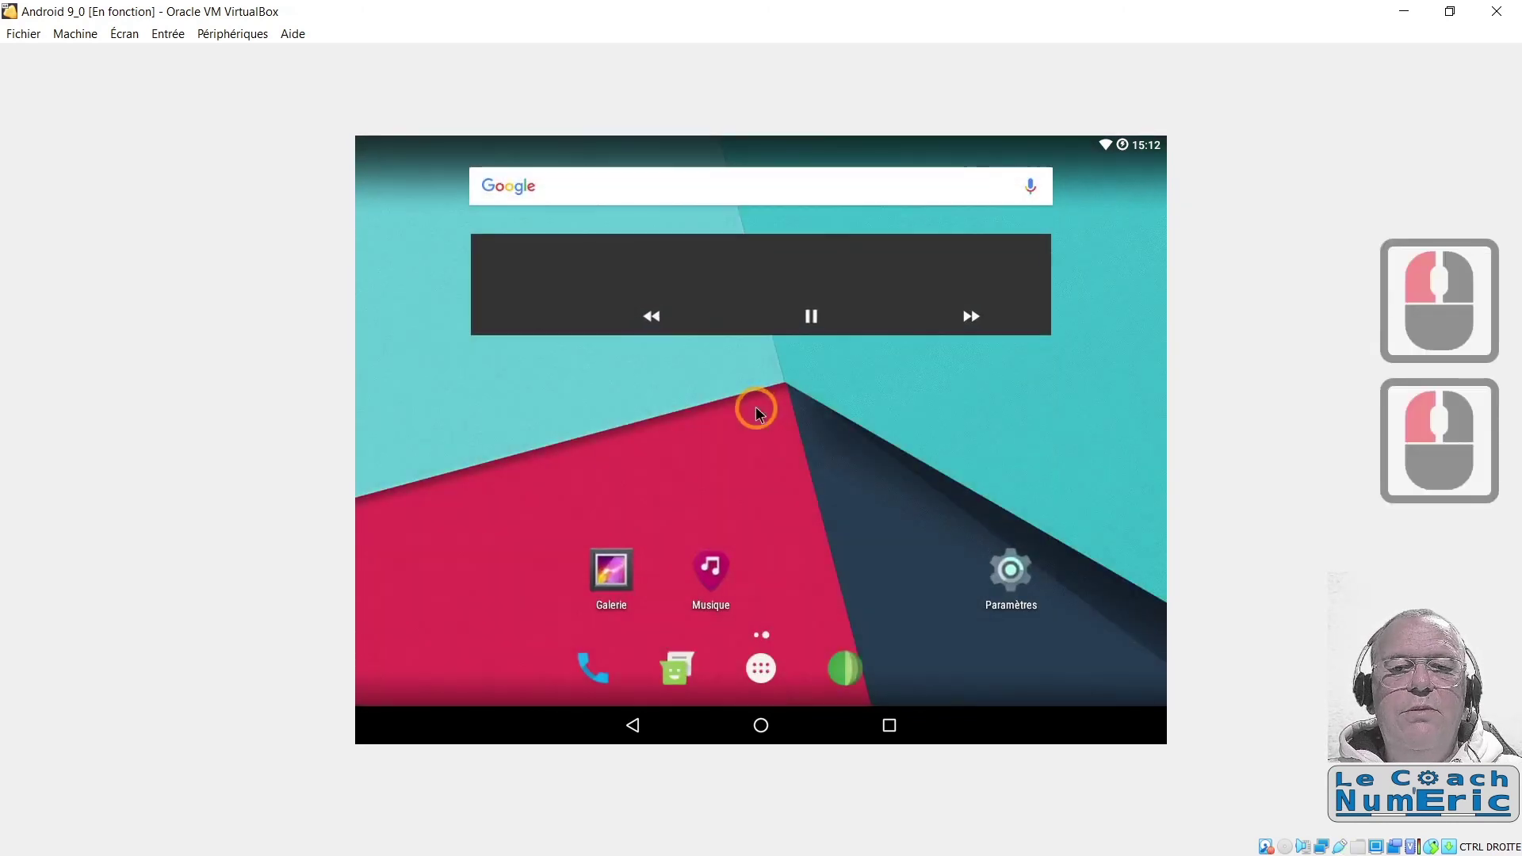
{"action": "left_click_drag", "start_coordinate": [604, 482], "coordinate": [1019, 458]}
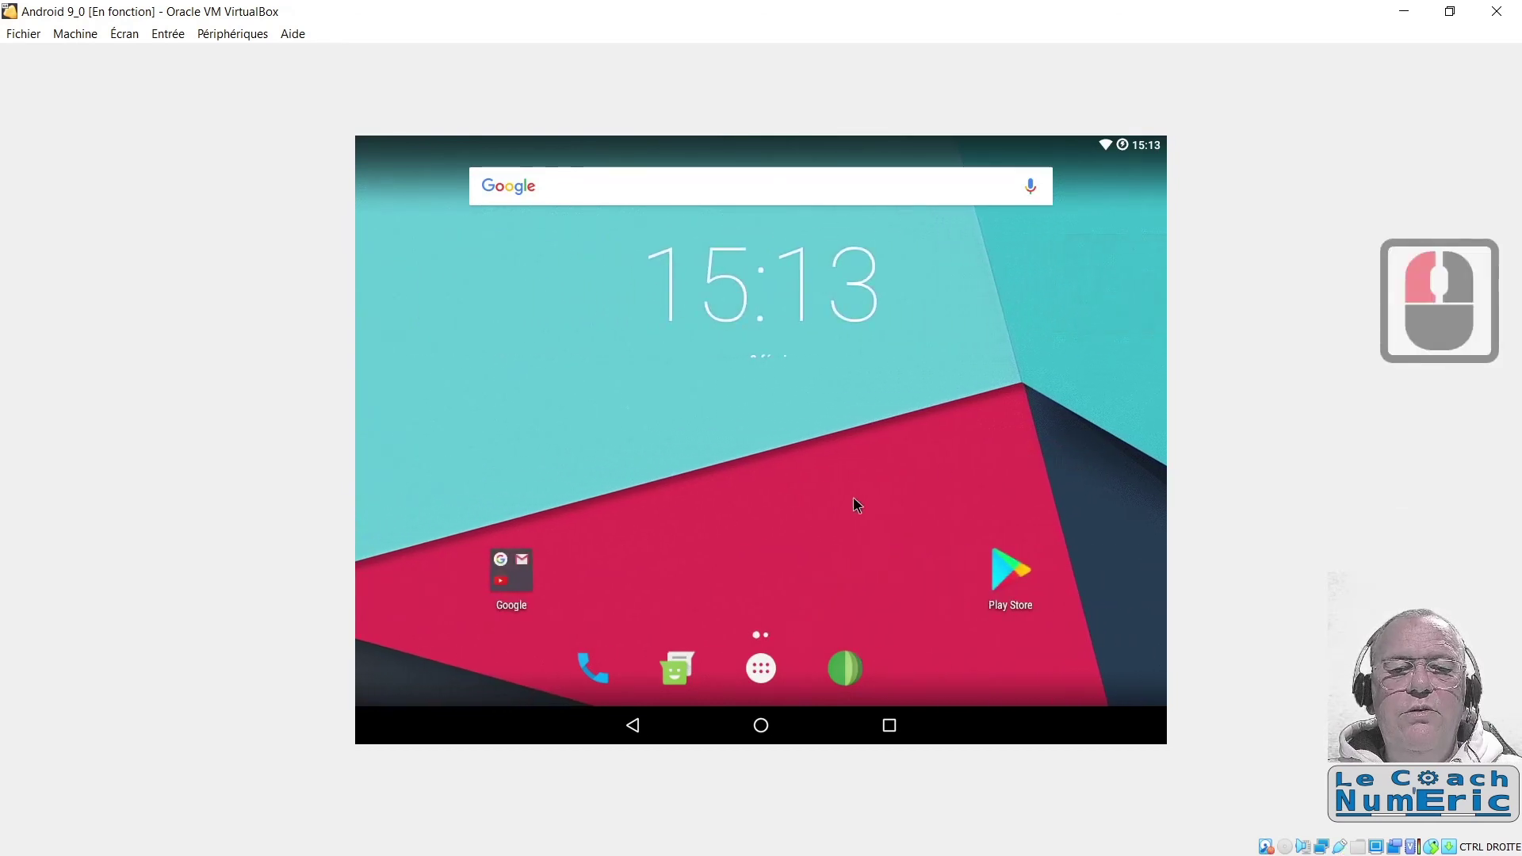